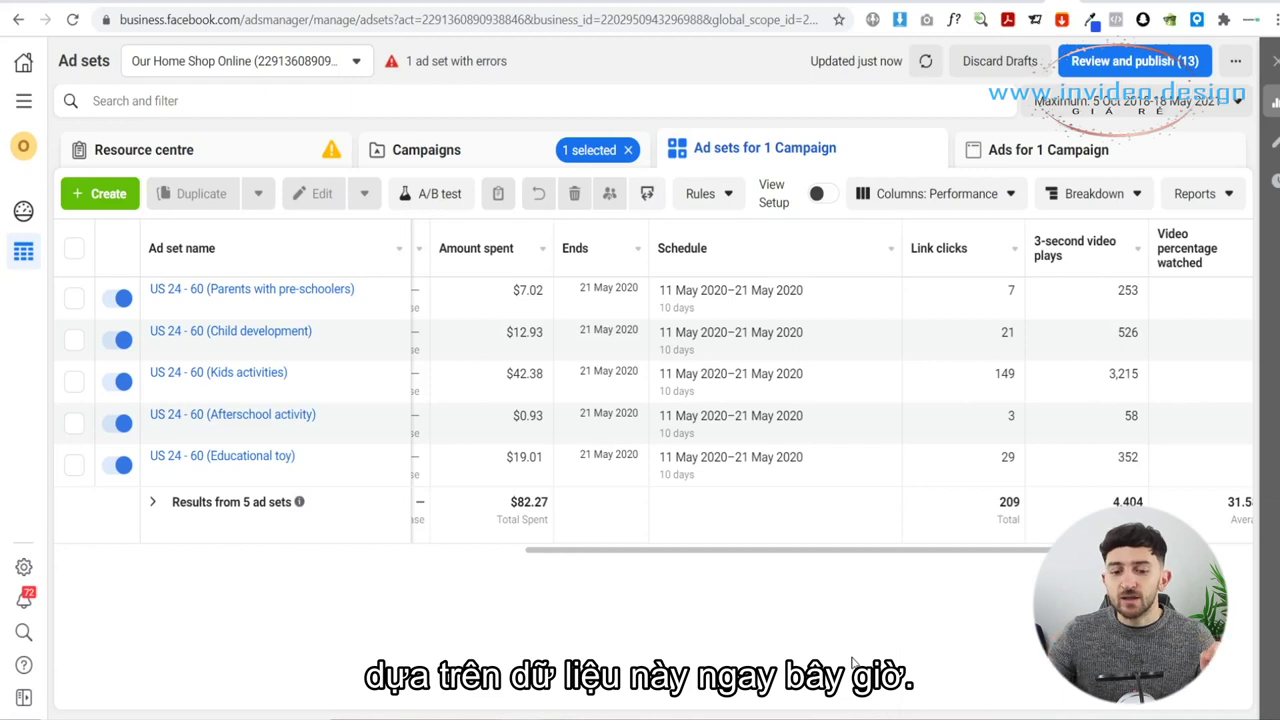
# Review the link clicks, 3-second video plays, video percentage watched and average play time of the listed ad sets.
pyautogui.moveTo(713, 556); pyautogui.dragTo(751, 555)
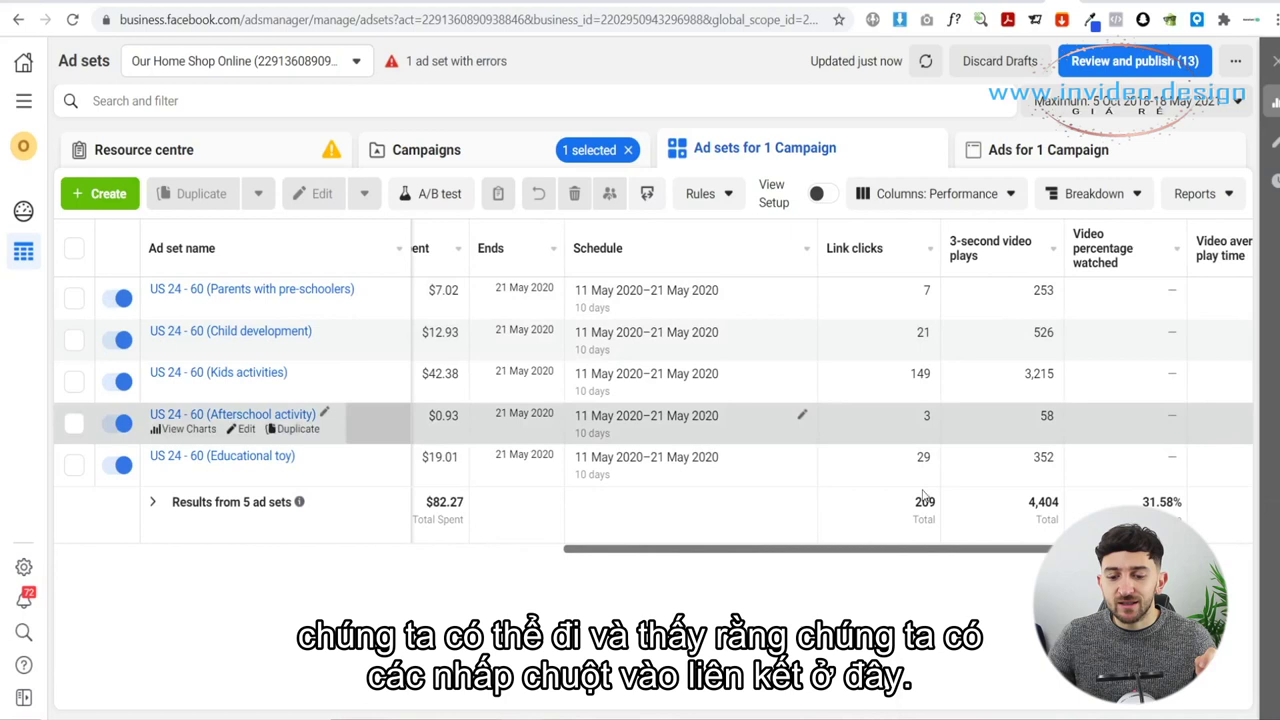
pyautogui.moveTo(920, 556); pyautogui.dragTo(966, 557)
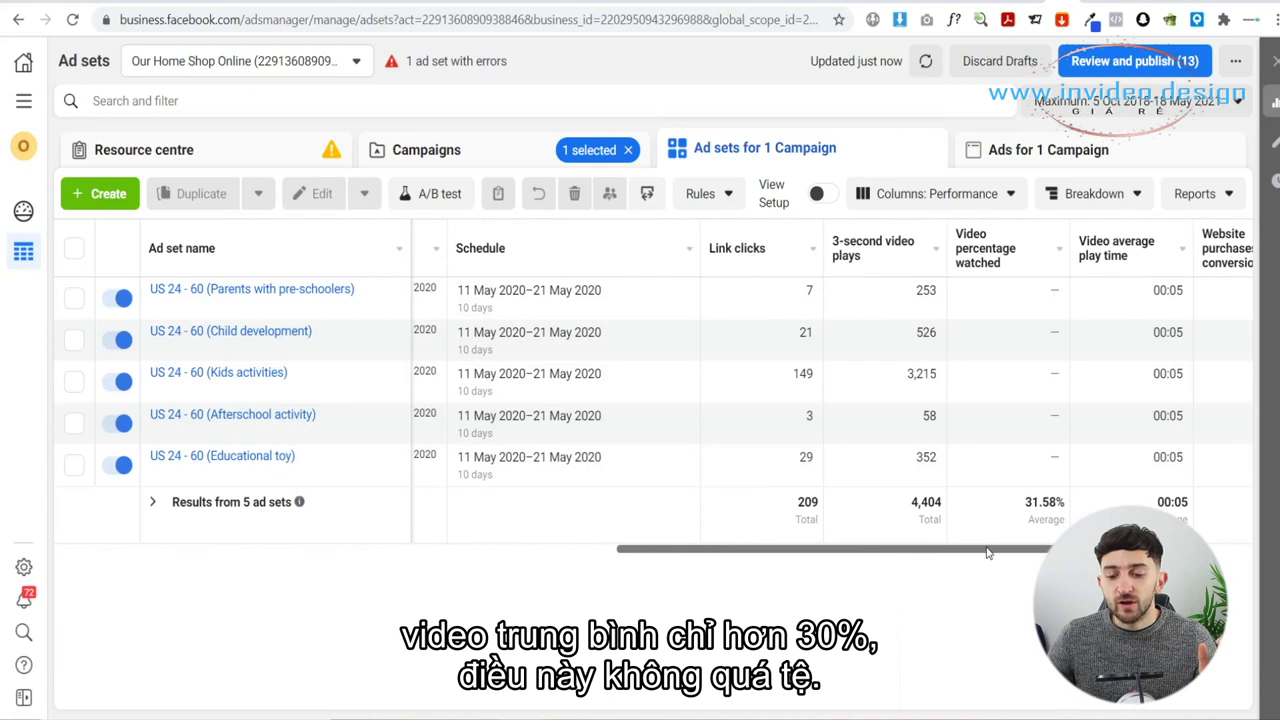
pyautogui.moveTo(983, 555); pyautogui.dragTo(903, 555)
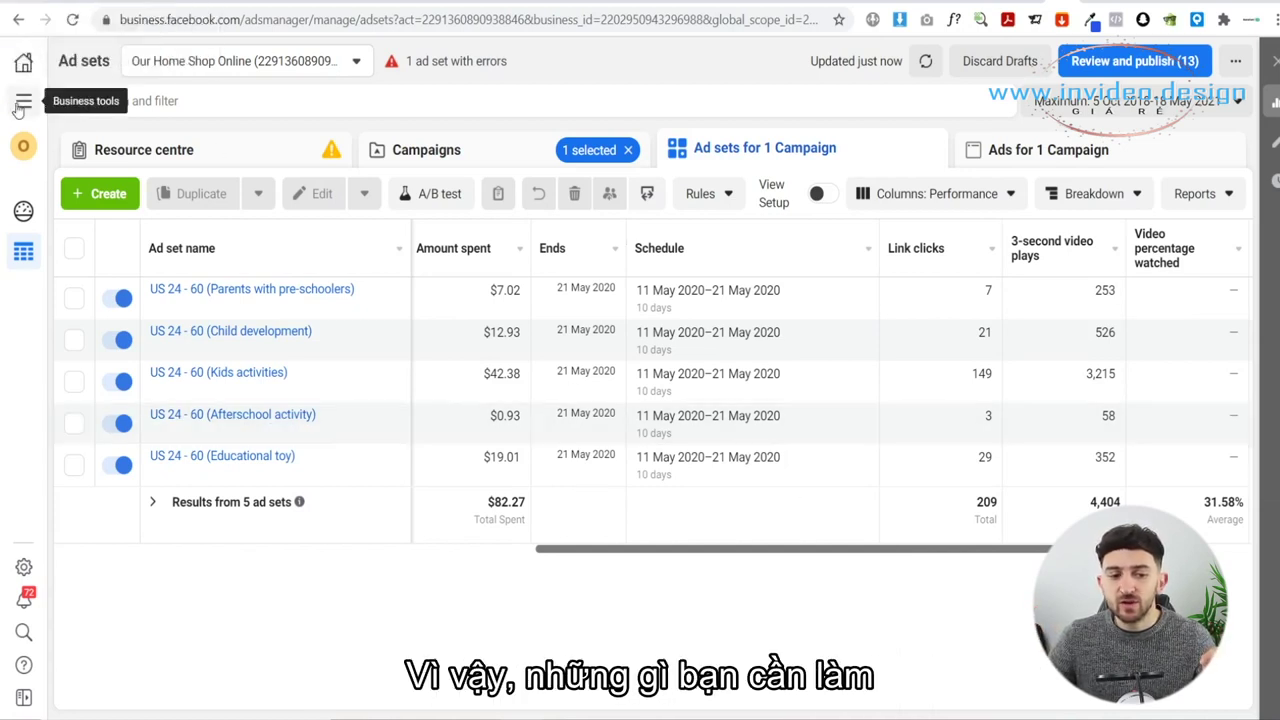
# Go to the Audiences page and start a new custom audience with Website as its source.
pyautogui.click(23, 103)
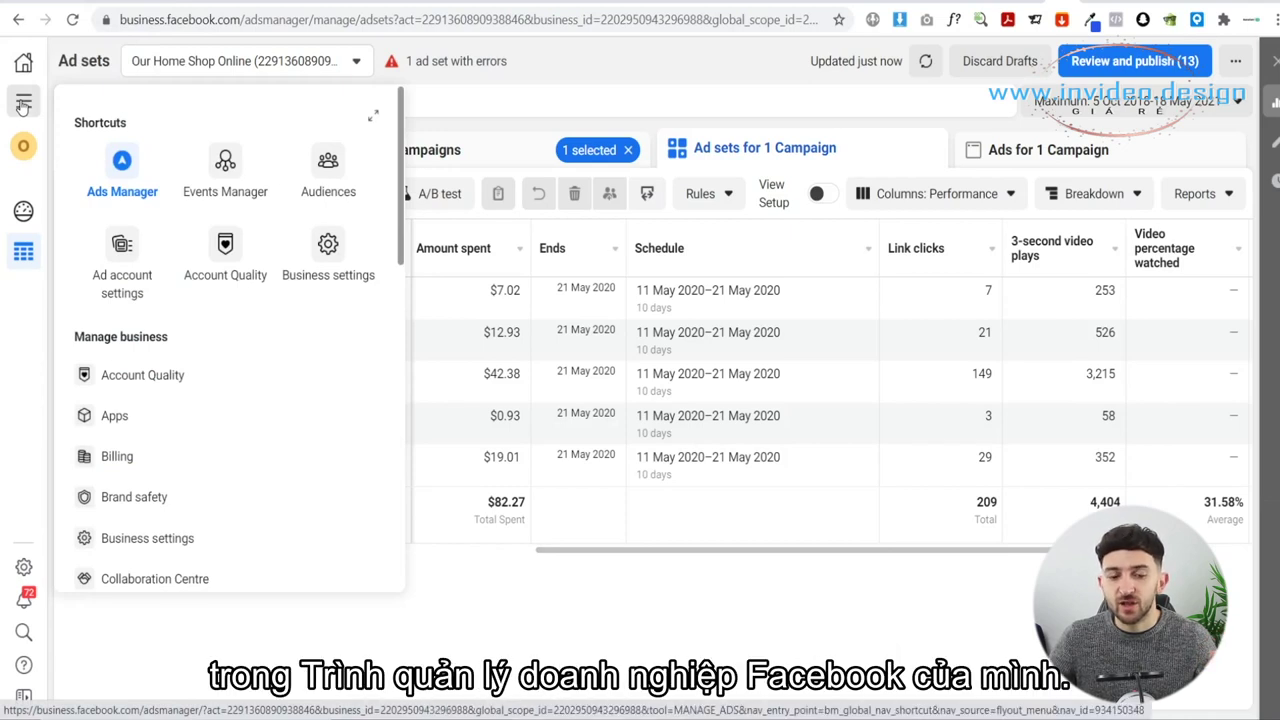
pyautogui.click(332, 166)
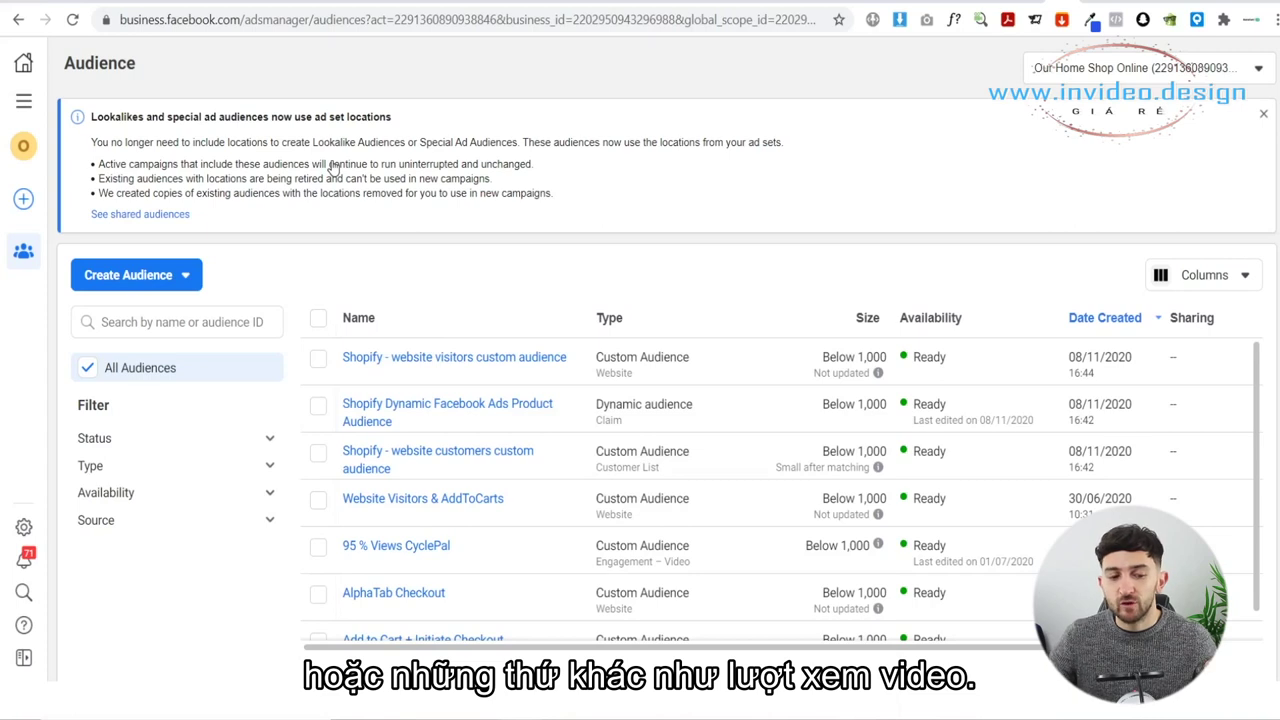
pyautogui.click(135, 279)
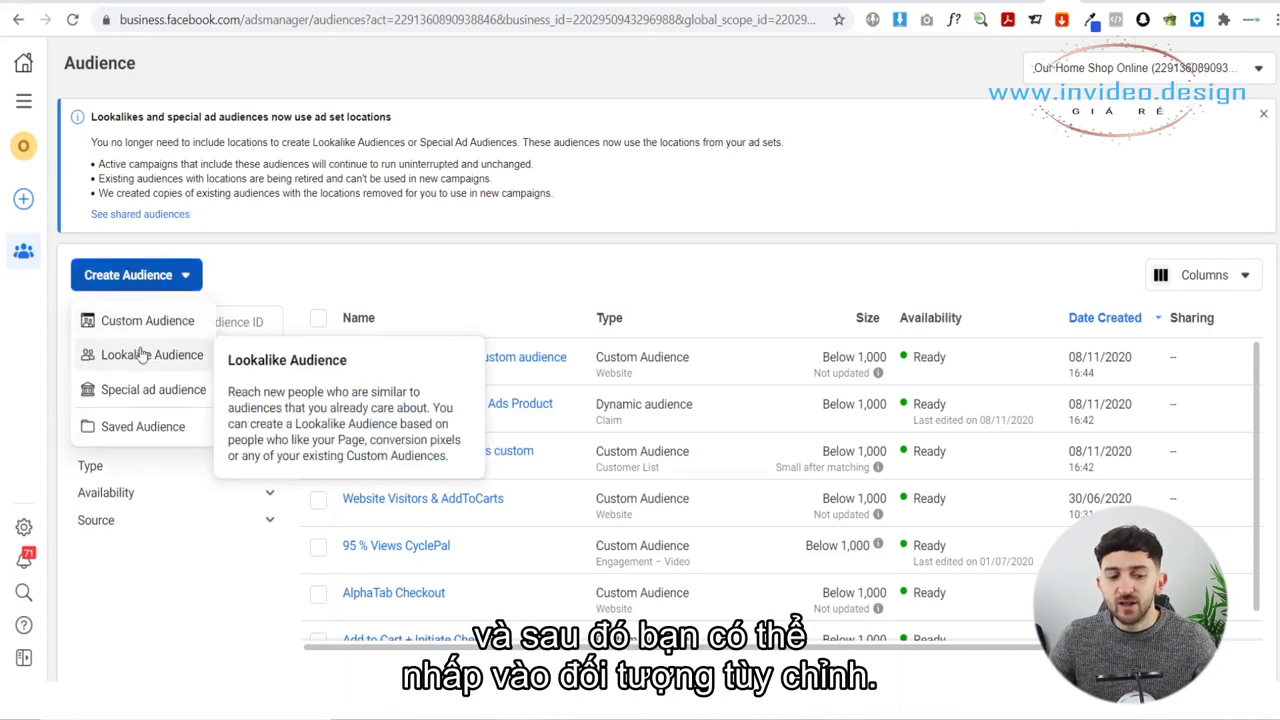
pyautogui.click(131, 331)
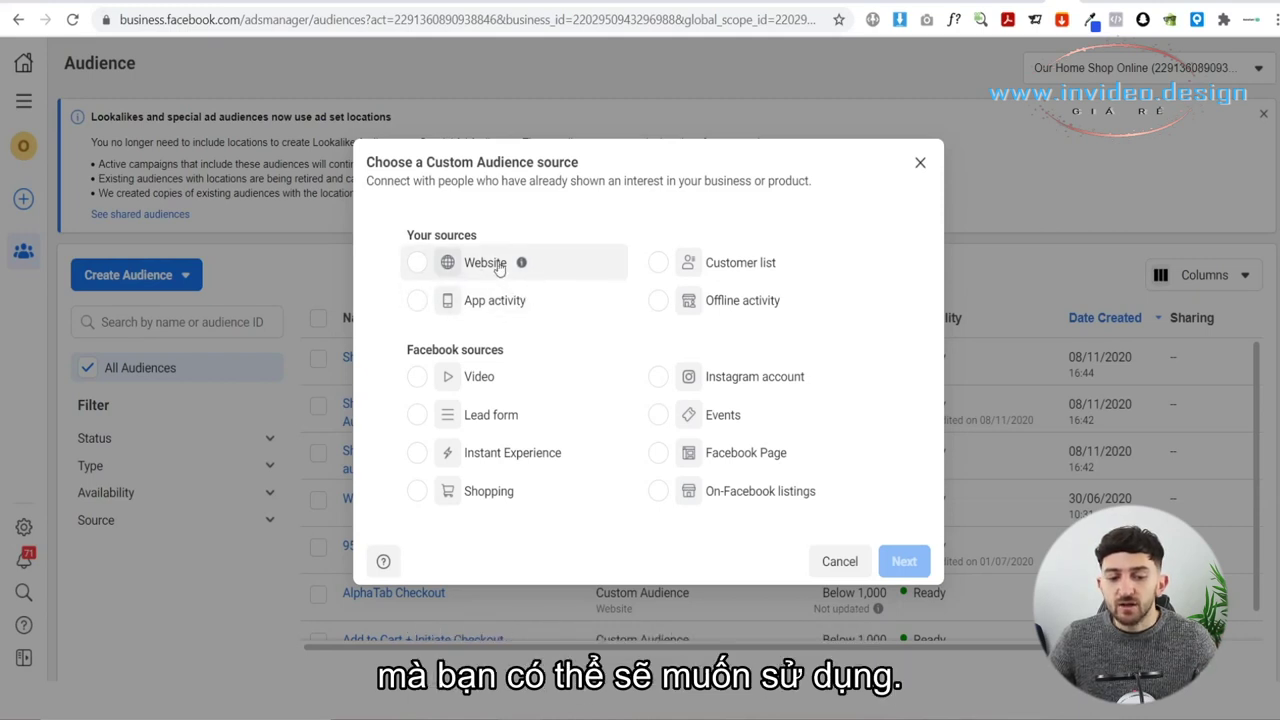
pyautogui.moveTo(544, 301)
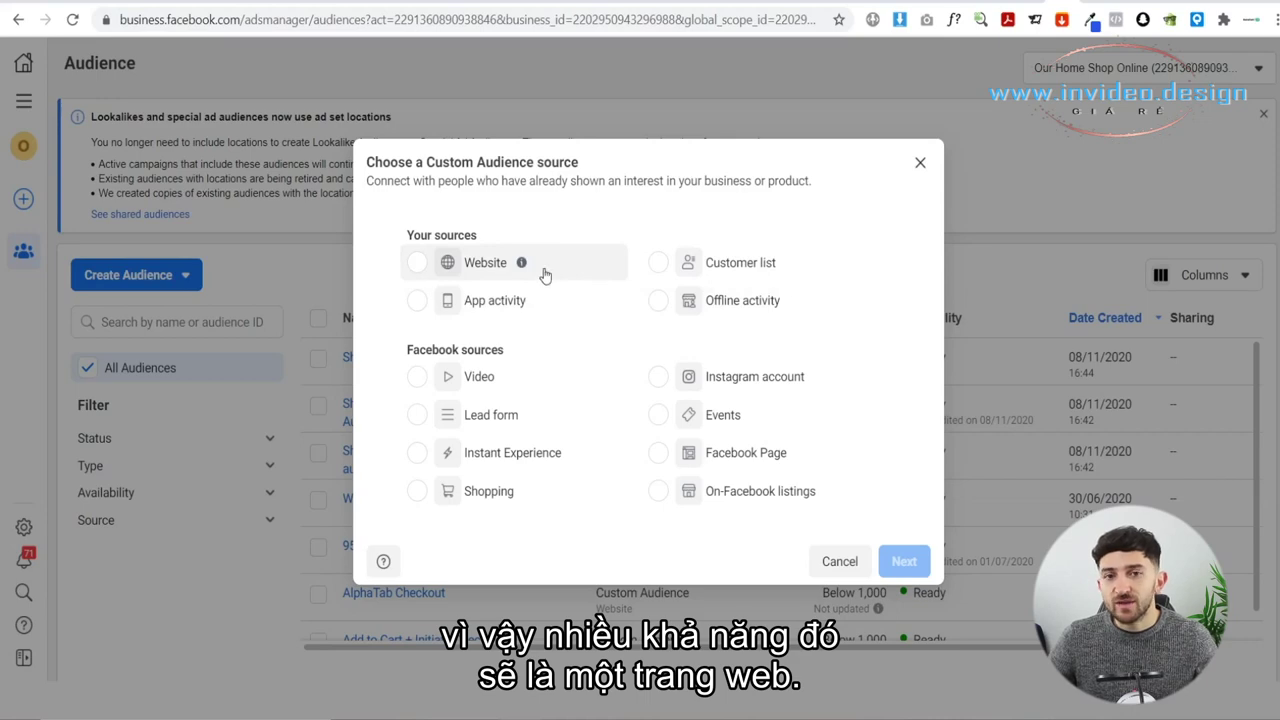
pyautogui.click(546, 268)
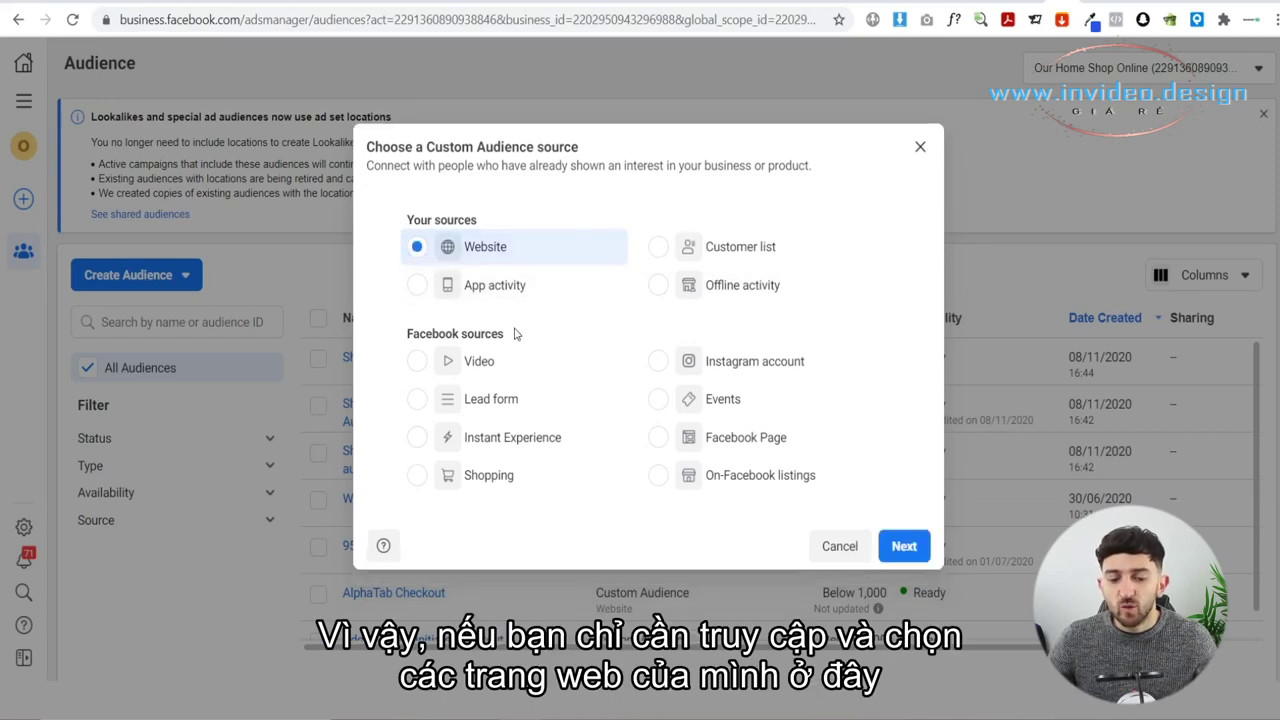
pyautogui.click(904, 546)
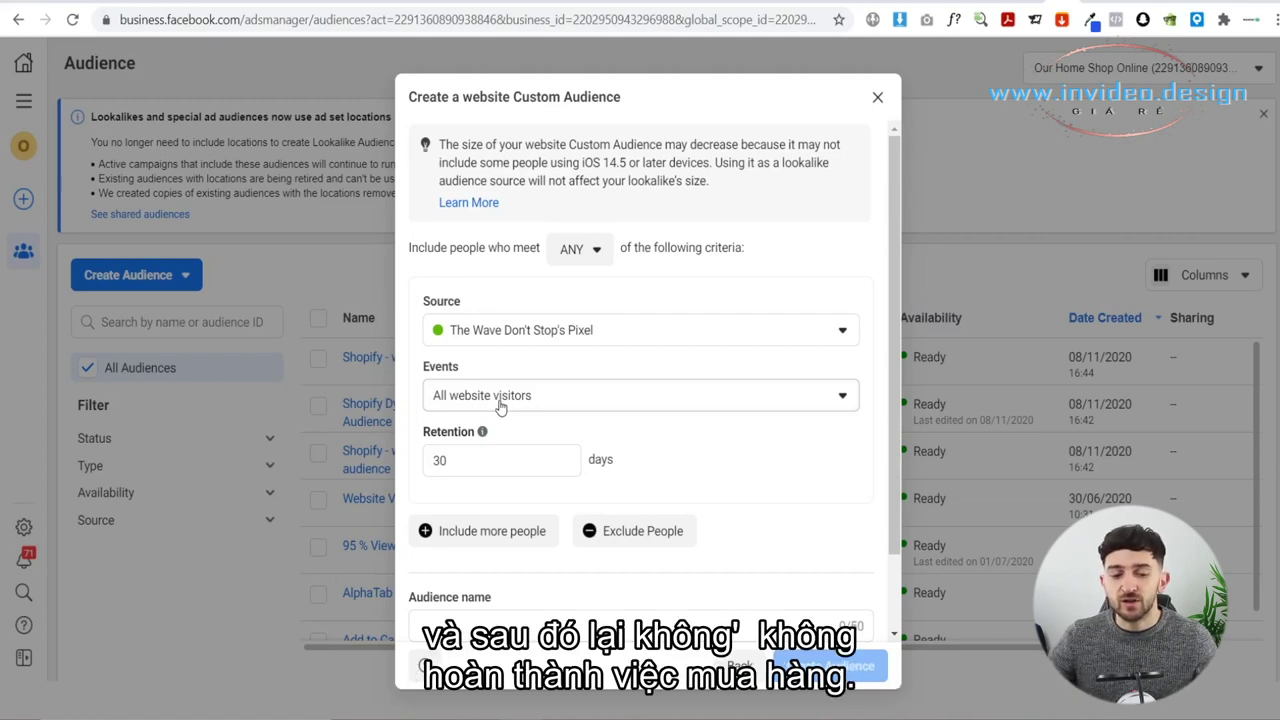
# Change the inclusion event of the website audience from all website visitors to AddToCart.
pyautogui.click(500, 406)
pyautogui.scroll(-4, 588, 463)
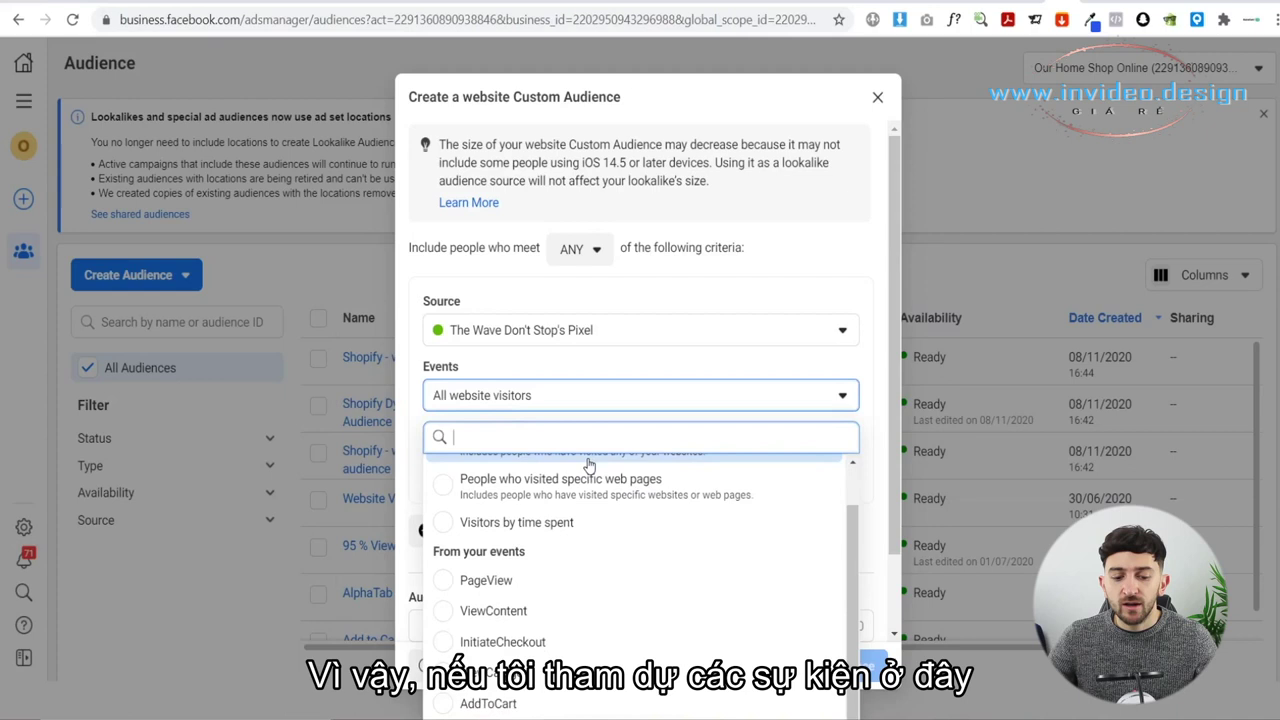
pyautogui.scroll(-1, 588, 463)
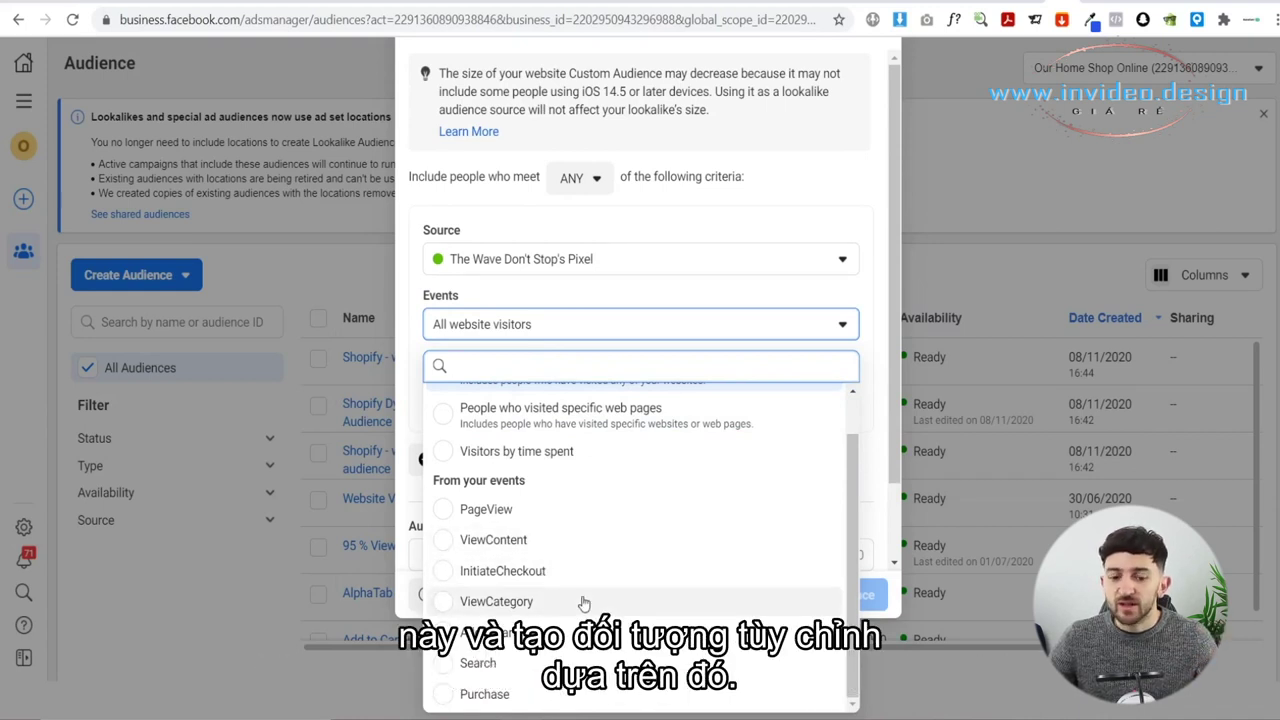
pyautogui.click(583, 632)
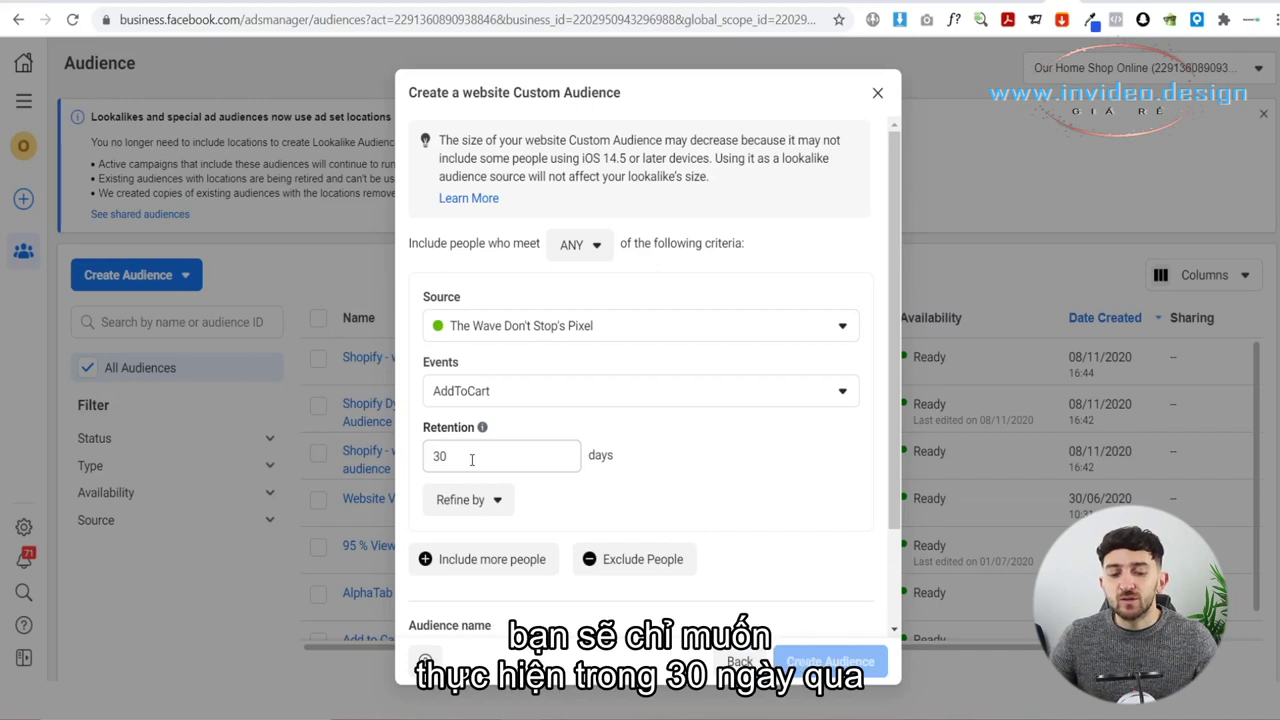
# Try InitiateCheckout and PageView in turn as the audience's inclusion event.
pyautogui.click(485, 393)
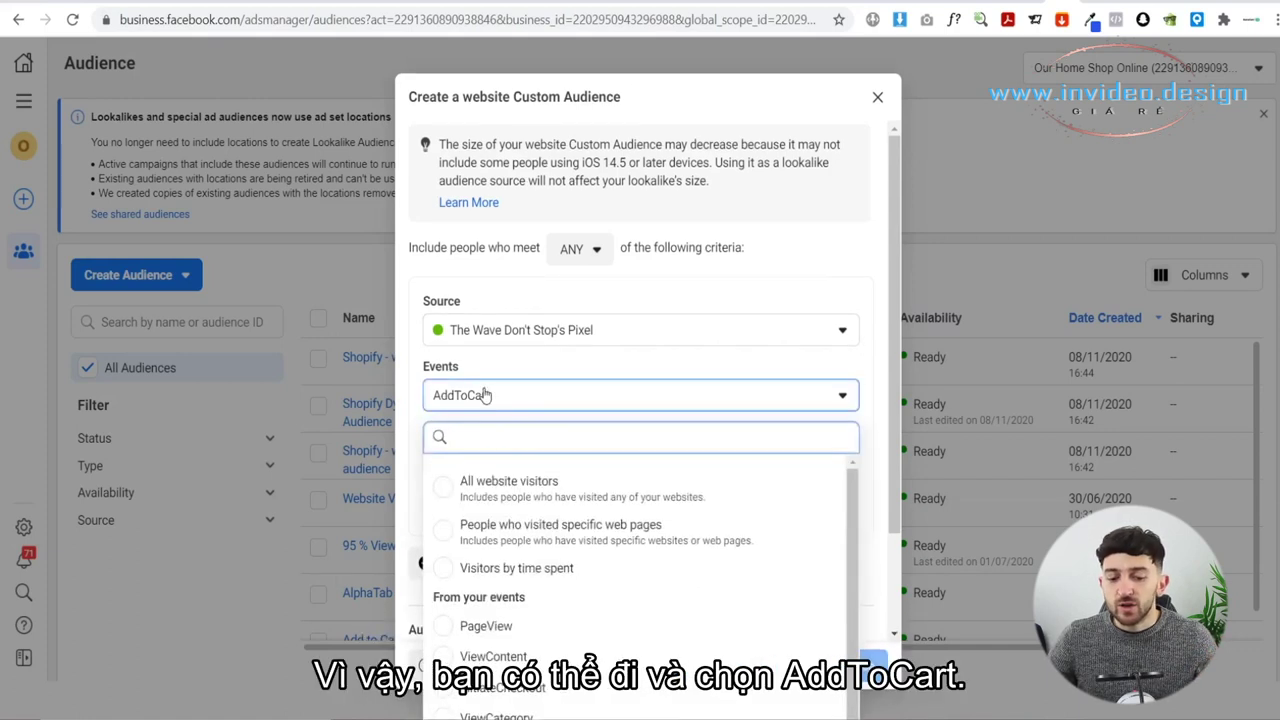
pyautogui.scroll(-1, 541, 465)
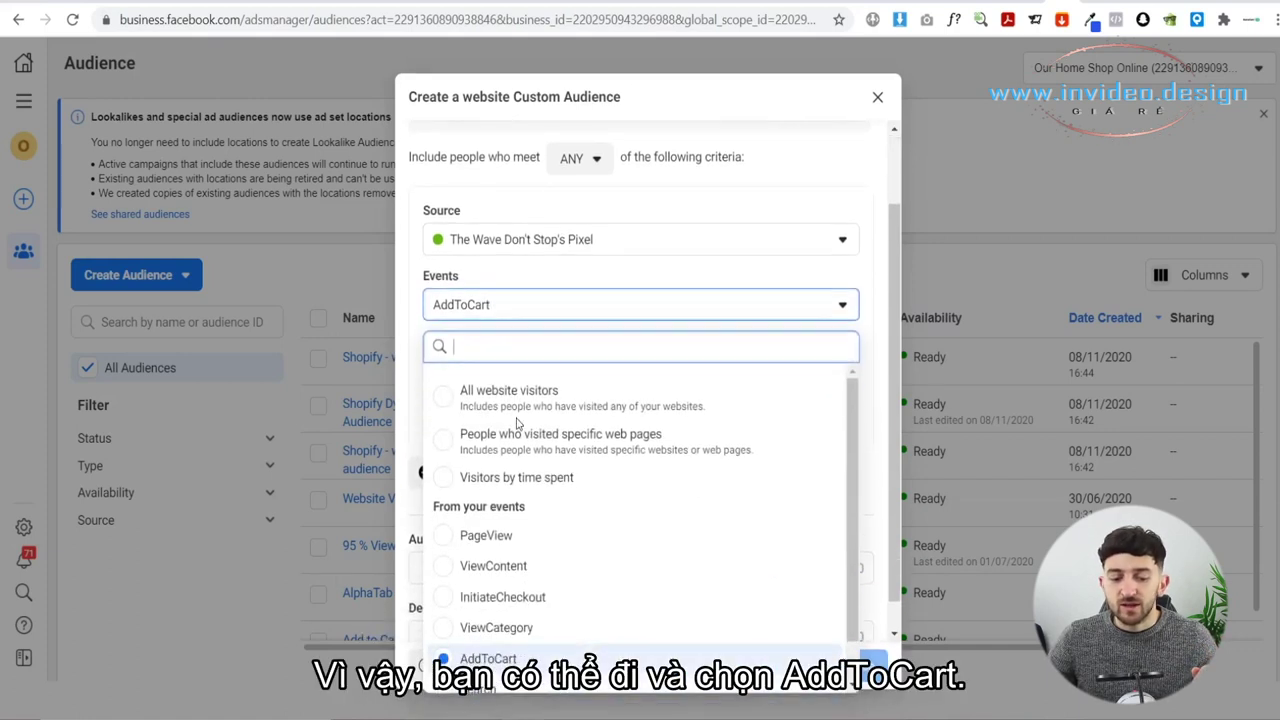
pyautogui.click(530, 597)
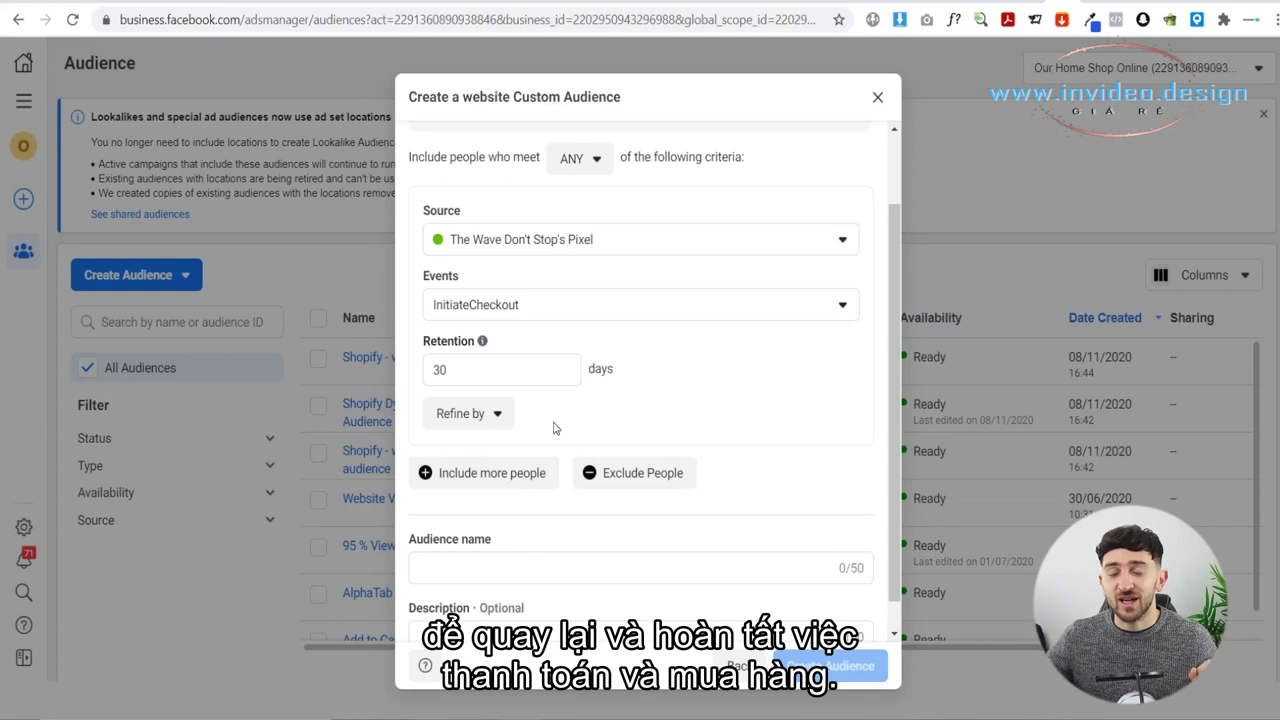
pyautogui.click(524, 316)
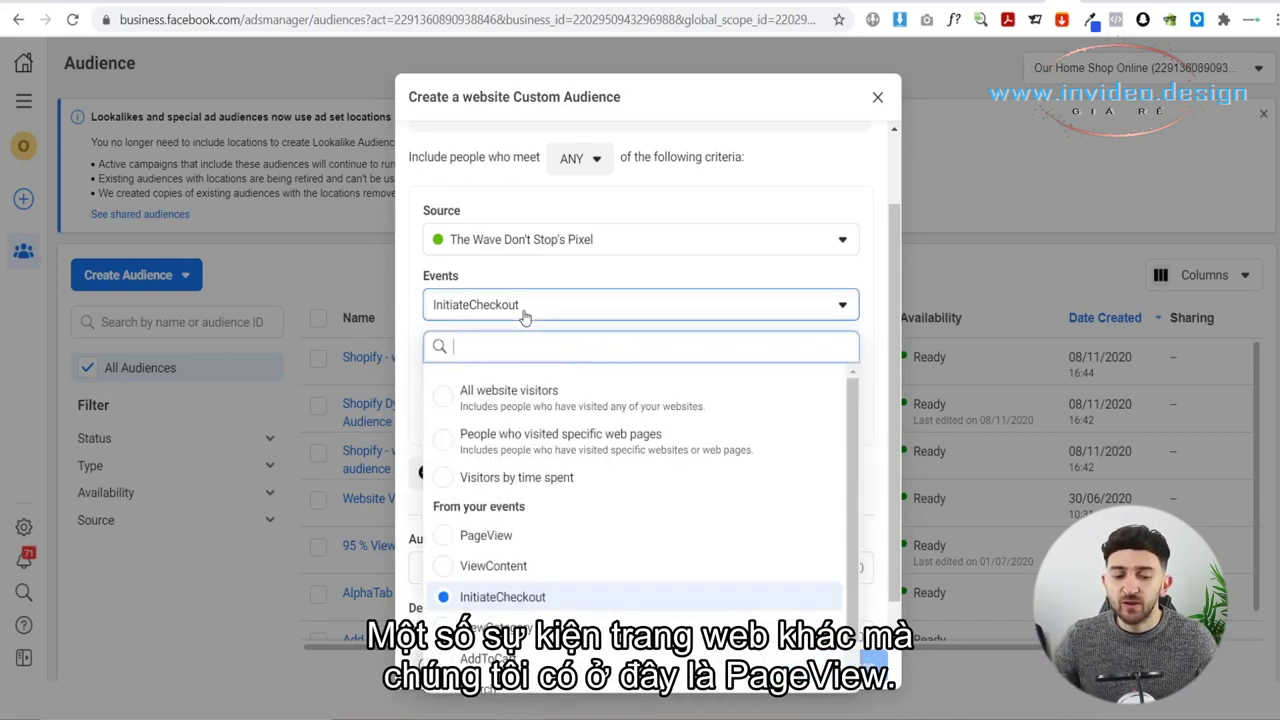
pyautogui.click(562, 540)
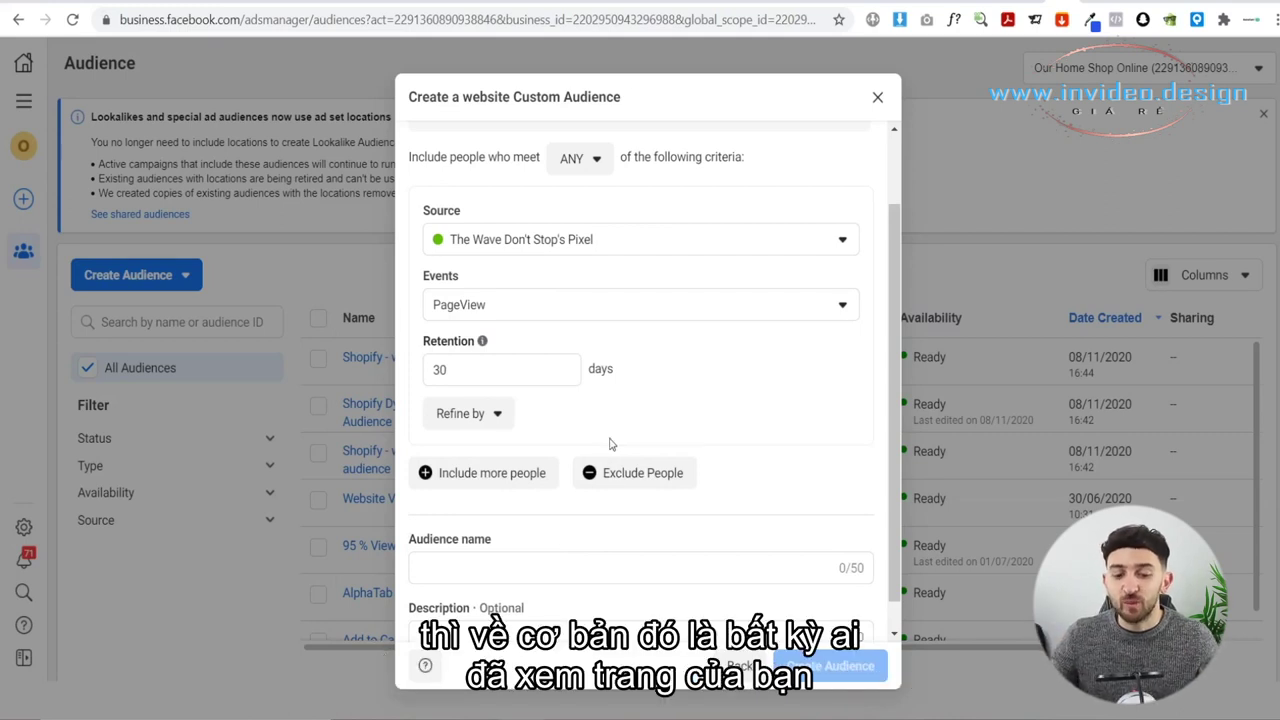
# Set the inclusion event to People who visited specific web pages and look over its URL criteria.
pyautogui.click(509, 318)
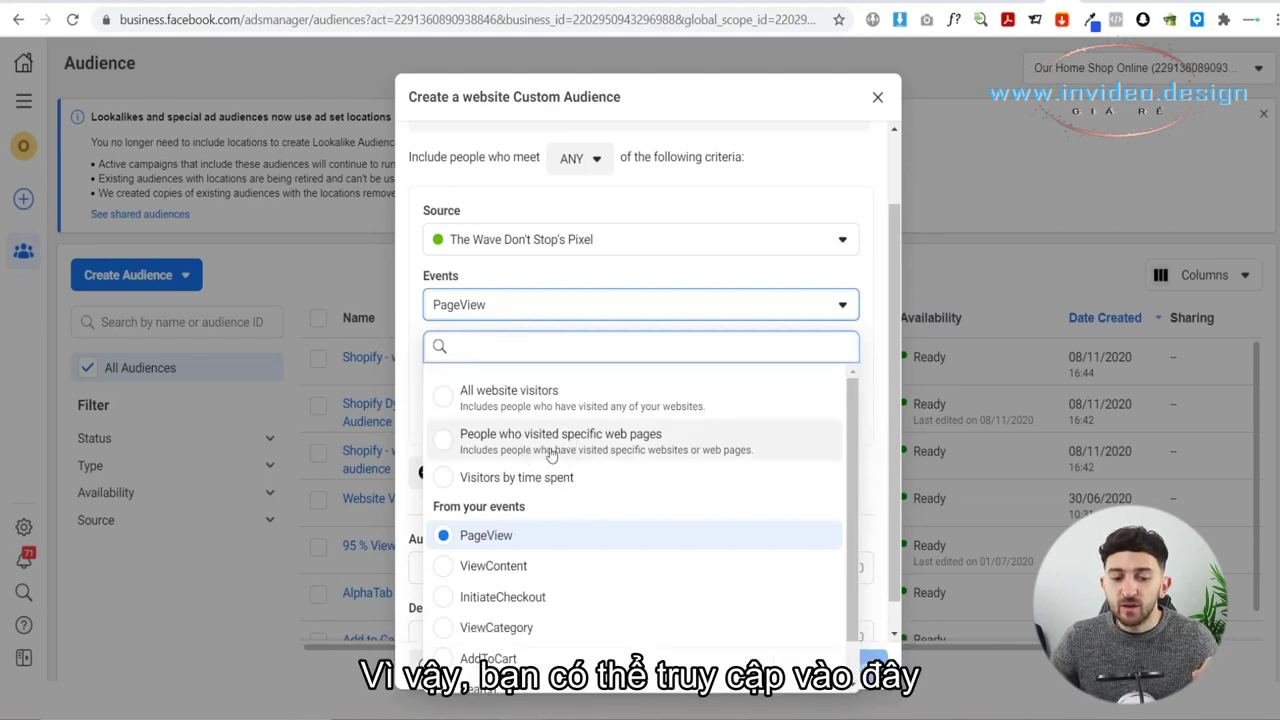
pyautogui.click(600, 452)
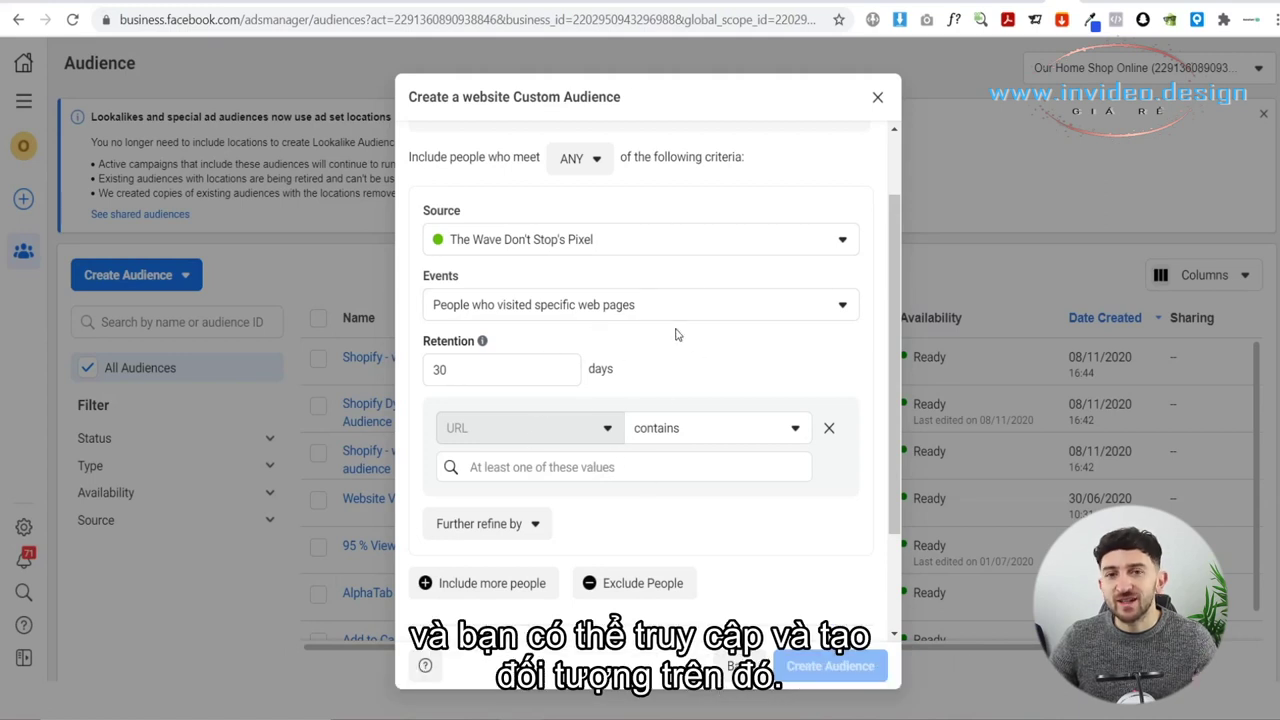
pyautogui.scroll(-1, 670, 400)
pyautogui.scroll(1, 657, 458)
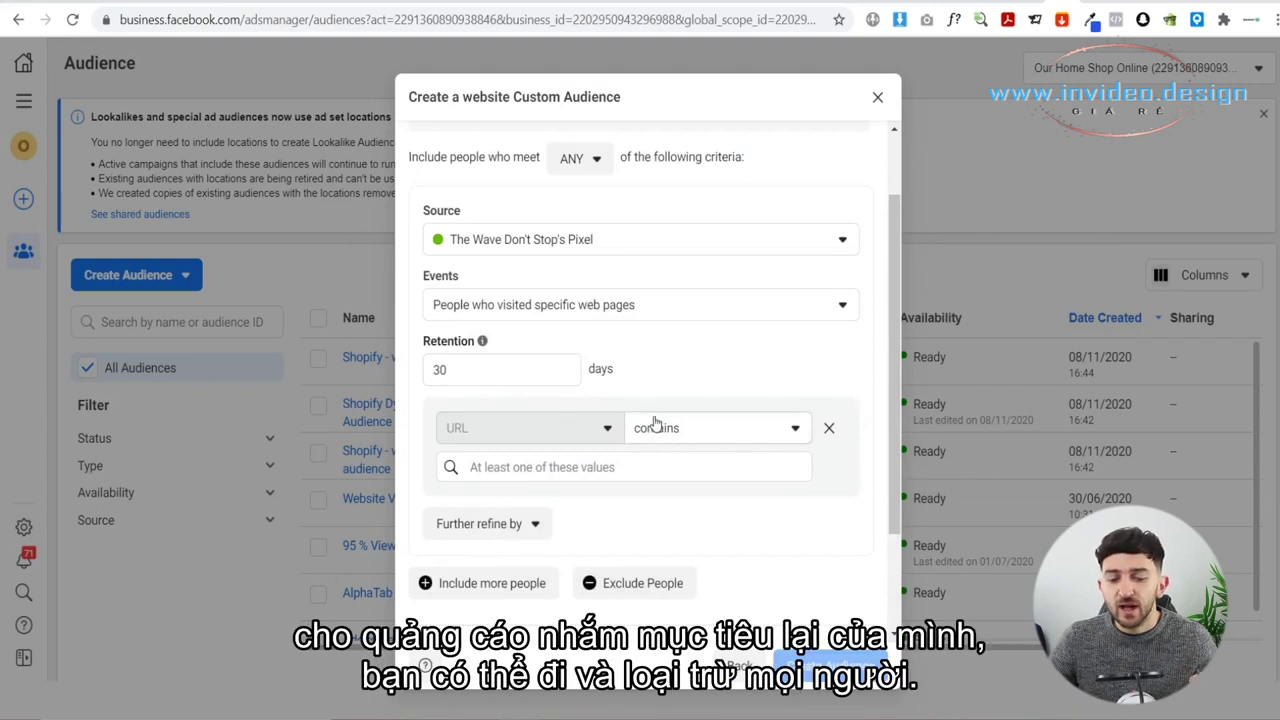
pyautogui.scroll(-1, 660, 461)
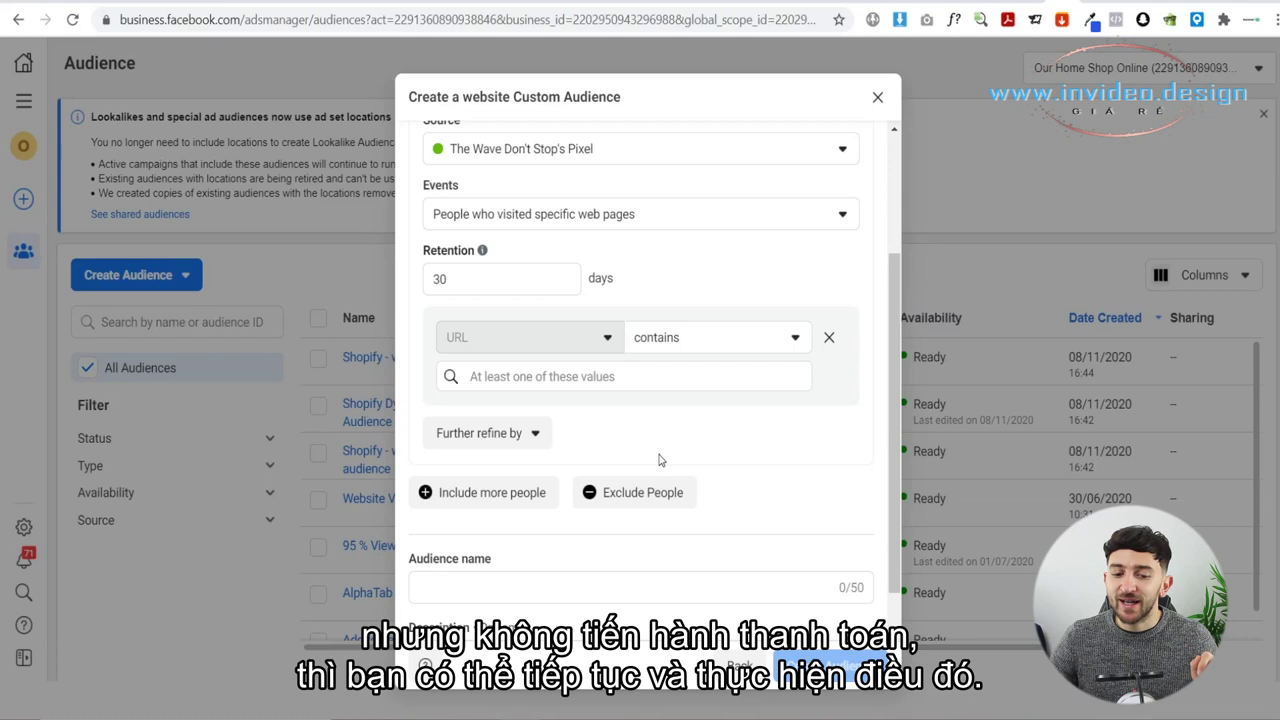
# Set the audience's inclusion event to AddToCart in place of specific web page visits.
pyautogui.scroll(1, 544, 277)
pyautogui.click(534, 306)
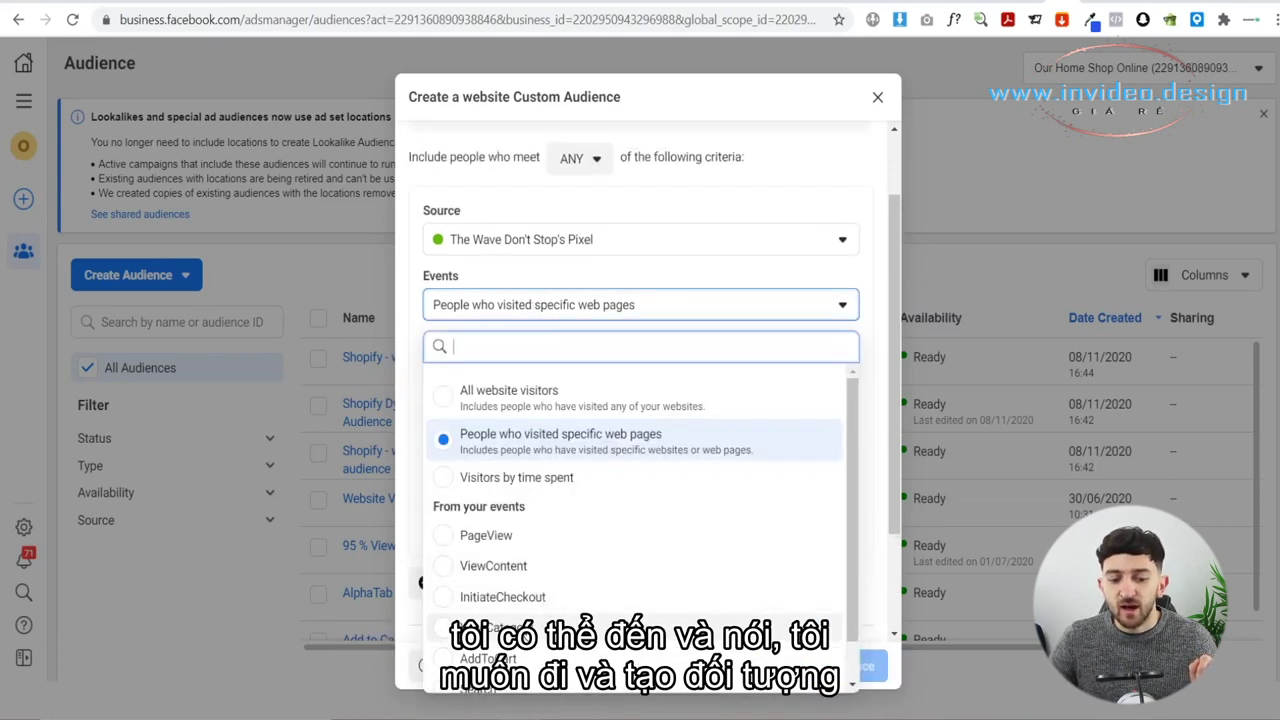
pyautogui.click(522, 656)
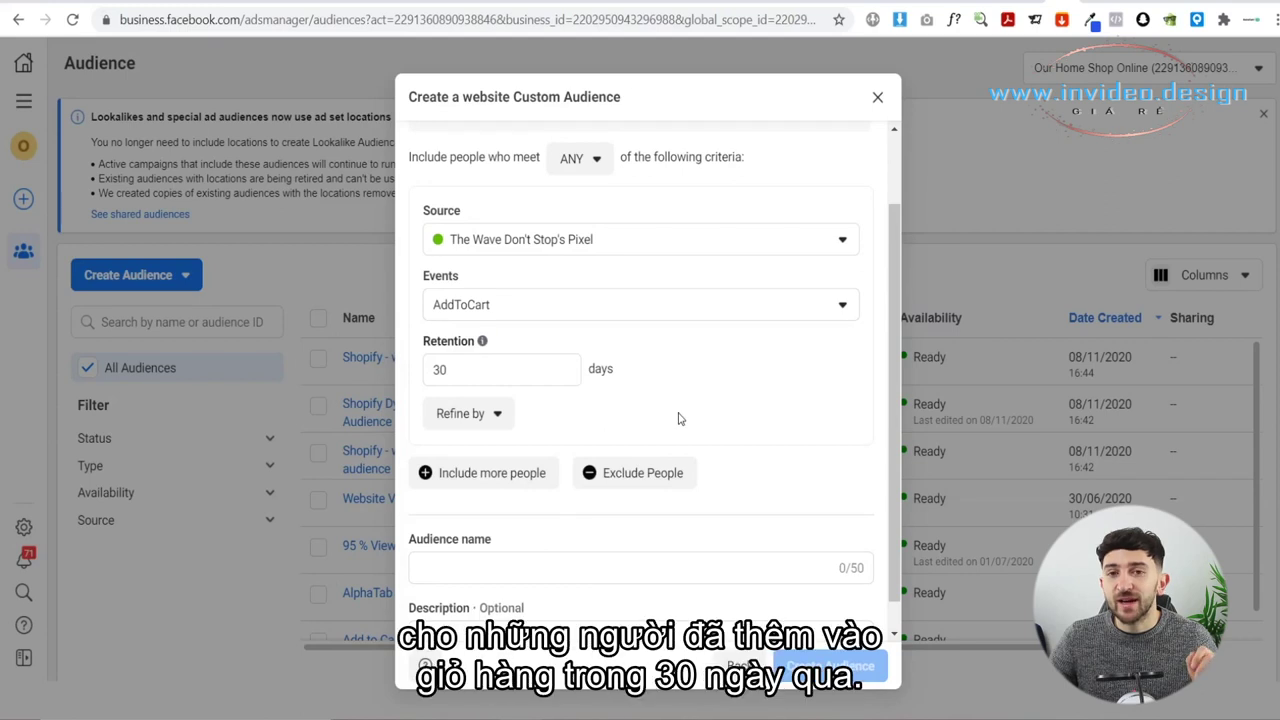
# Add an exclusion rule to the audience for people who triggered the Purchase event.
pyautogui.scroll(-1, 700, 410)
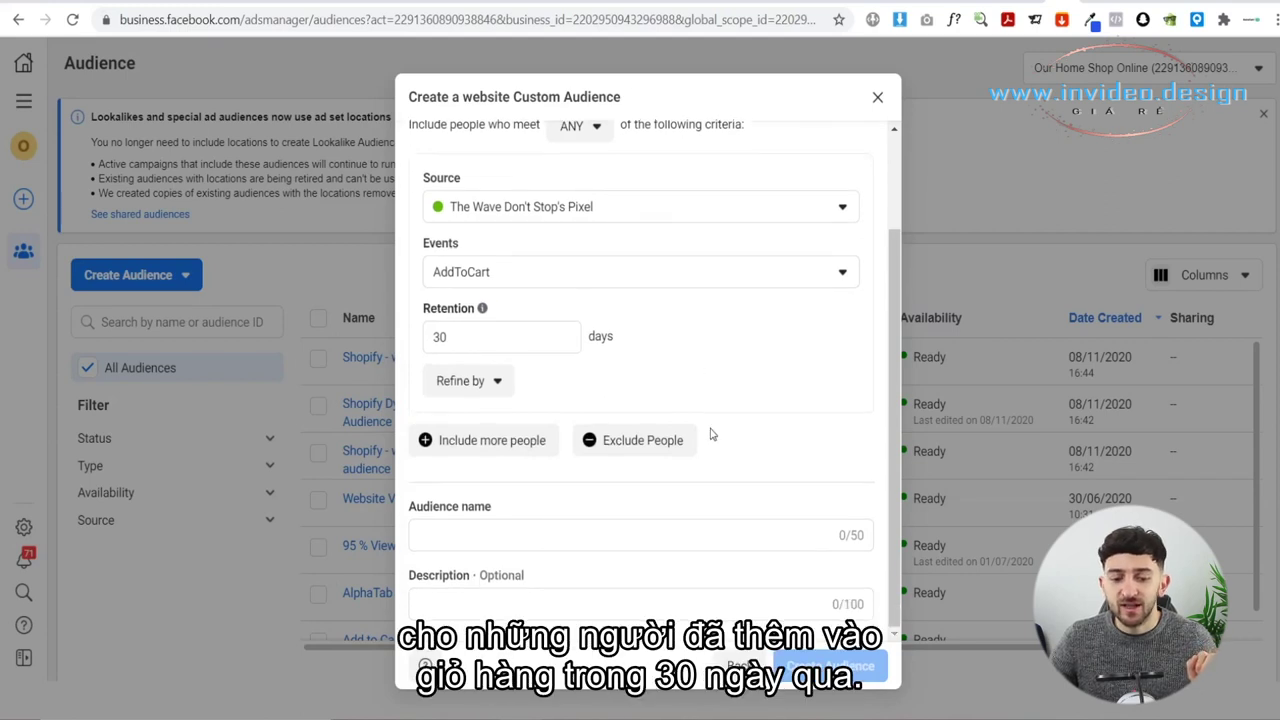
pyautogui.click(634, 449)
pyautogui.scroll(-2, 640, 420)
pyautogui.click(543, 437)
pyautogui.scroll(-2, 614, 600)
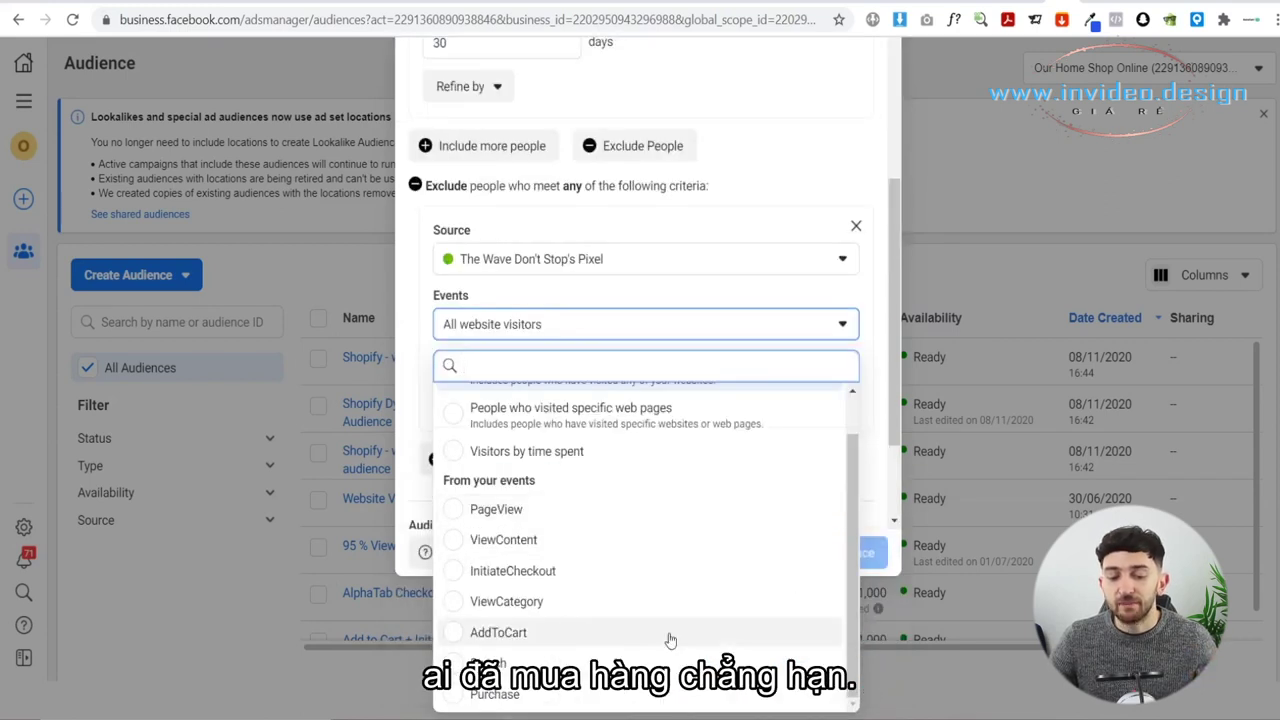
pyautogui.click(577, 704)
pyautogui.scroll(2, 657, 531)
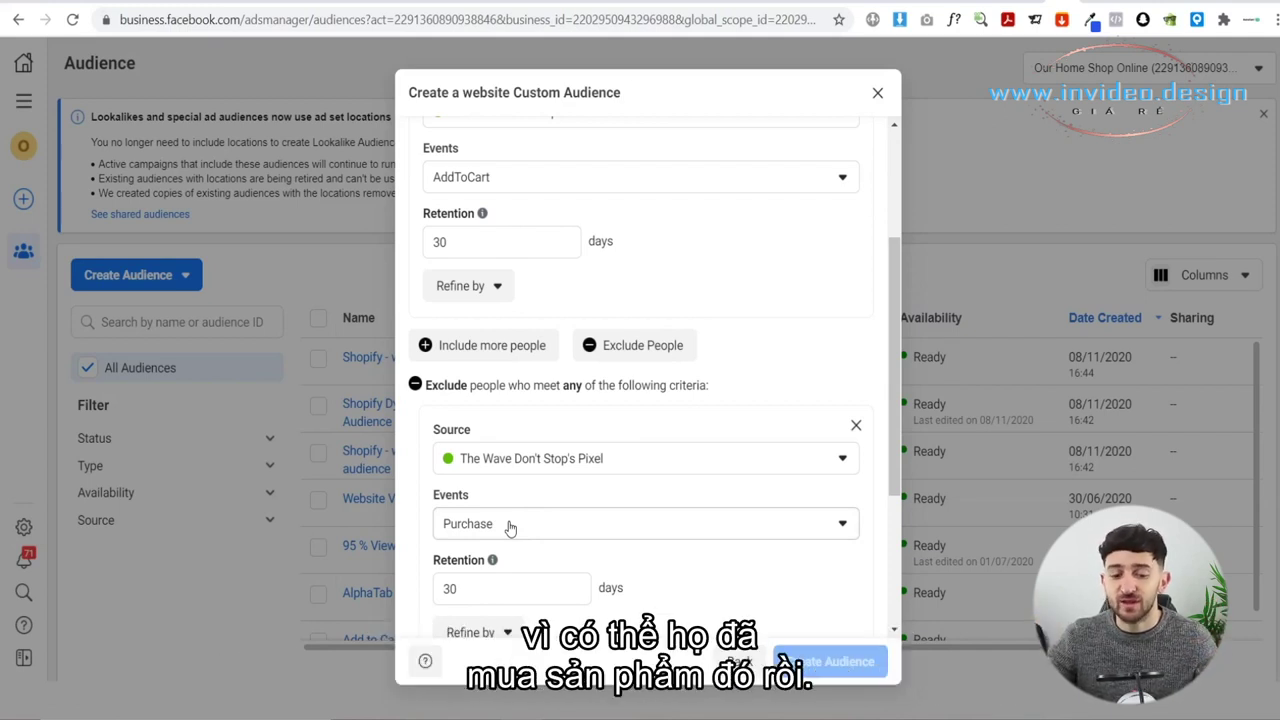
# Add a second inclusion rule to the audience for people who triggered the InitiateCheckout event.
pyautogui.scroll(-2, 560, 495)
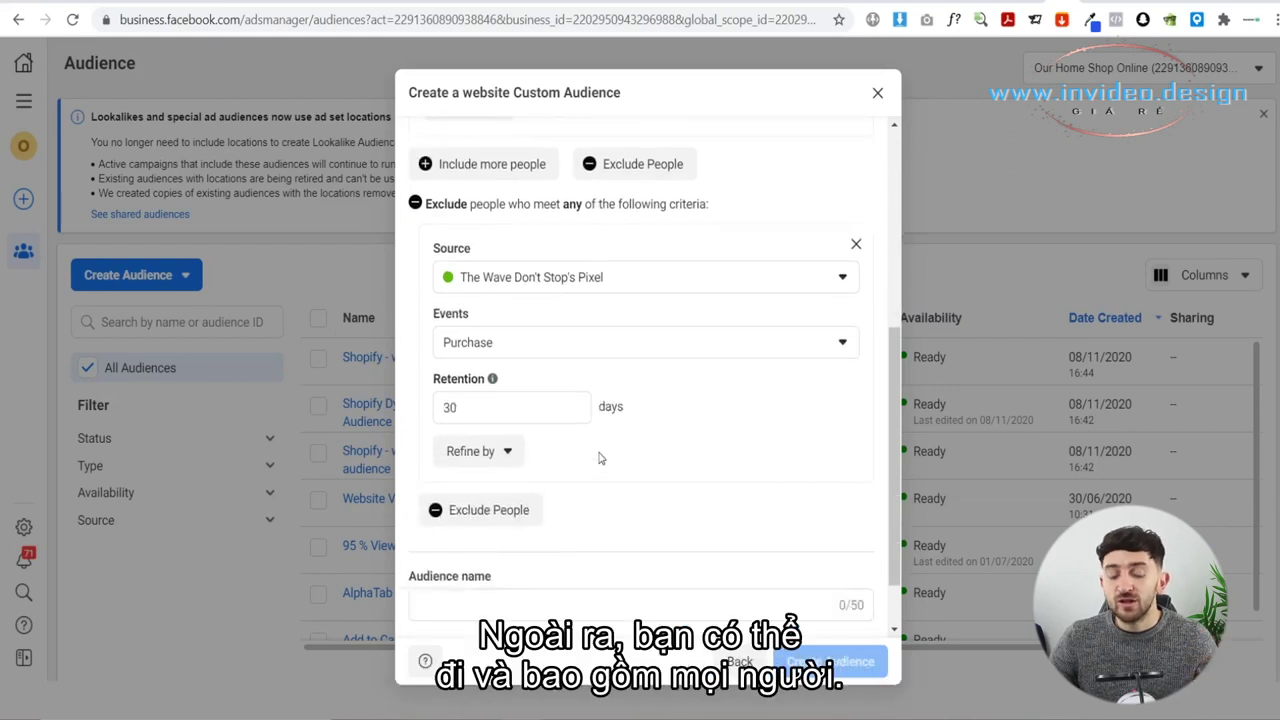
pyautogui.scroll(1, 600, 457)
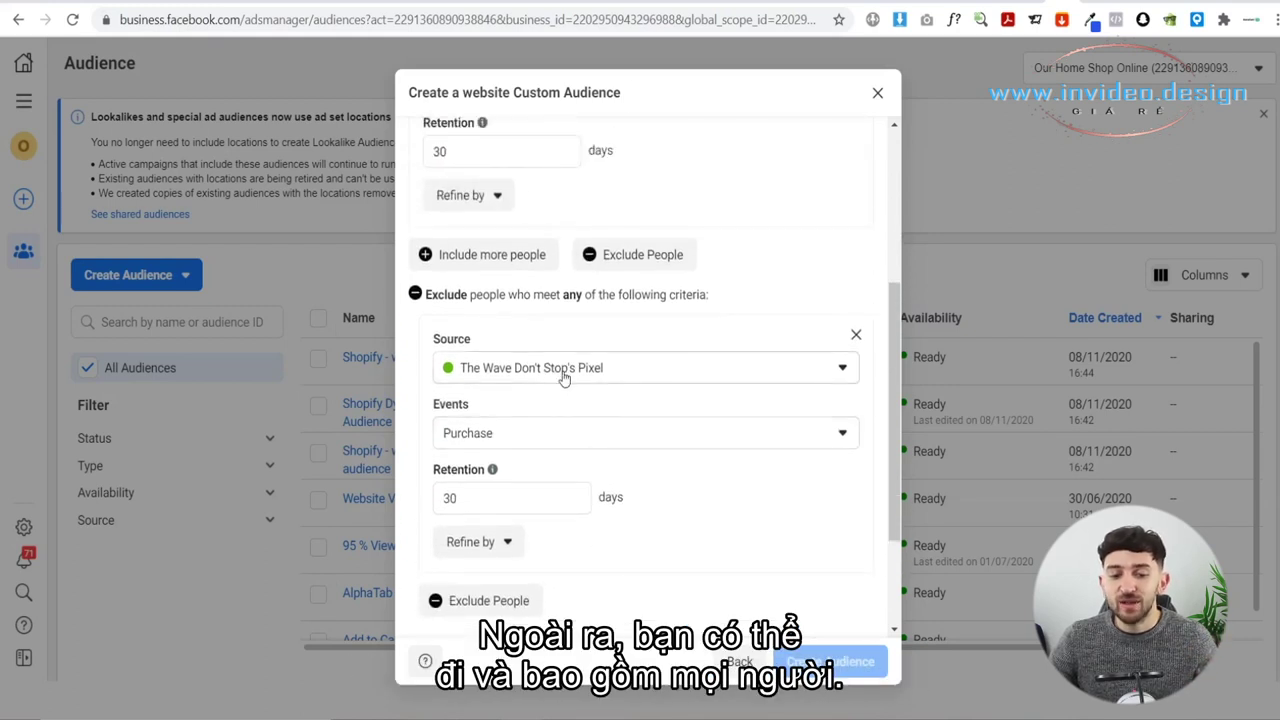
pyautogui.scroll(2, 530, 382)
pyautogui.scroll(2, 590, 314)
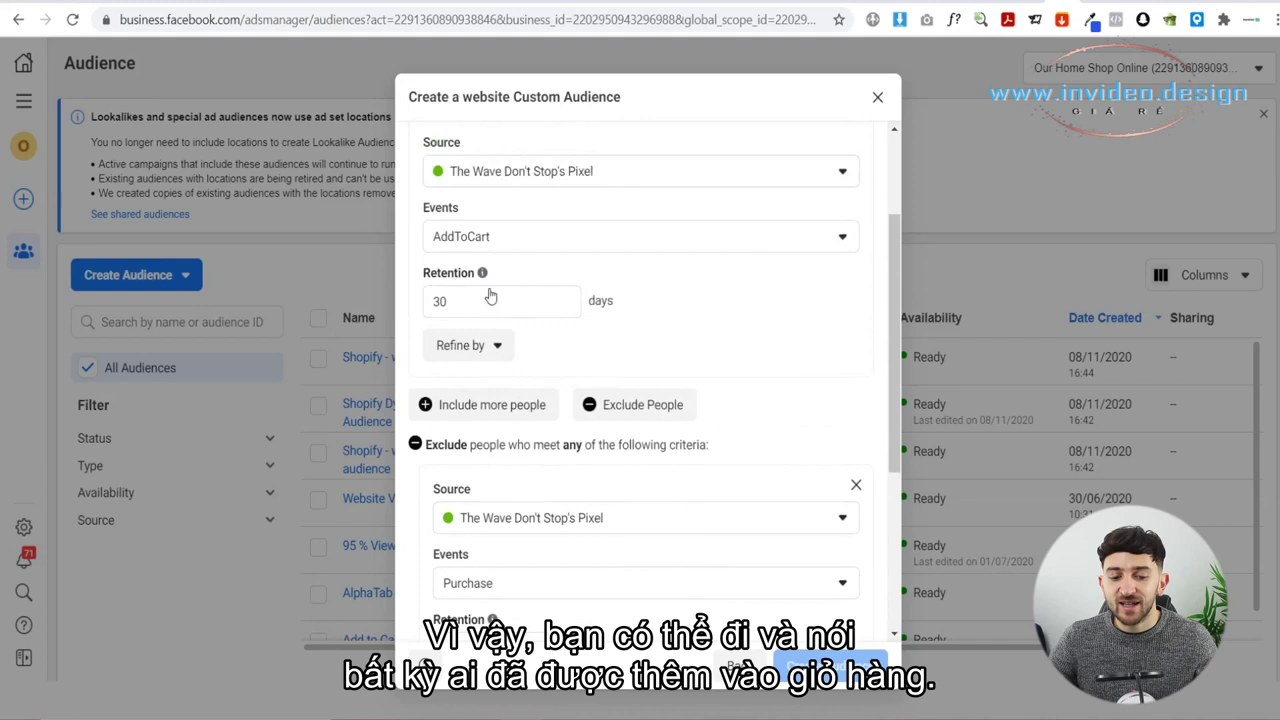
pyautogui.click(468, 440)
pyautogui.scroll(-1, 638, 383)
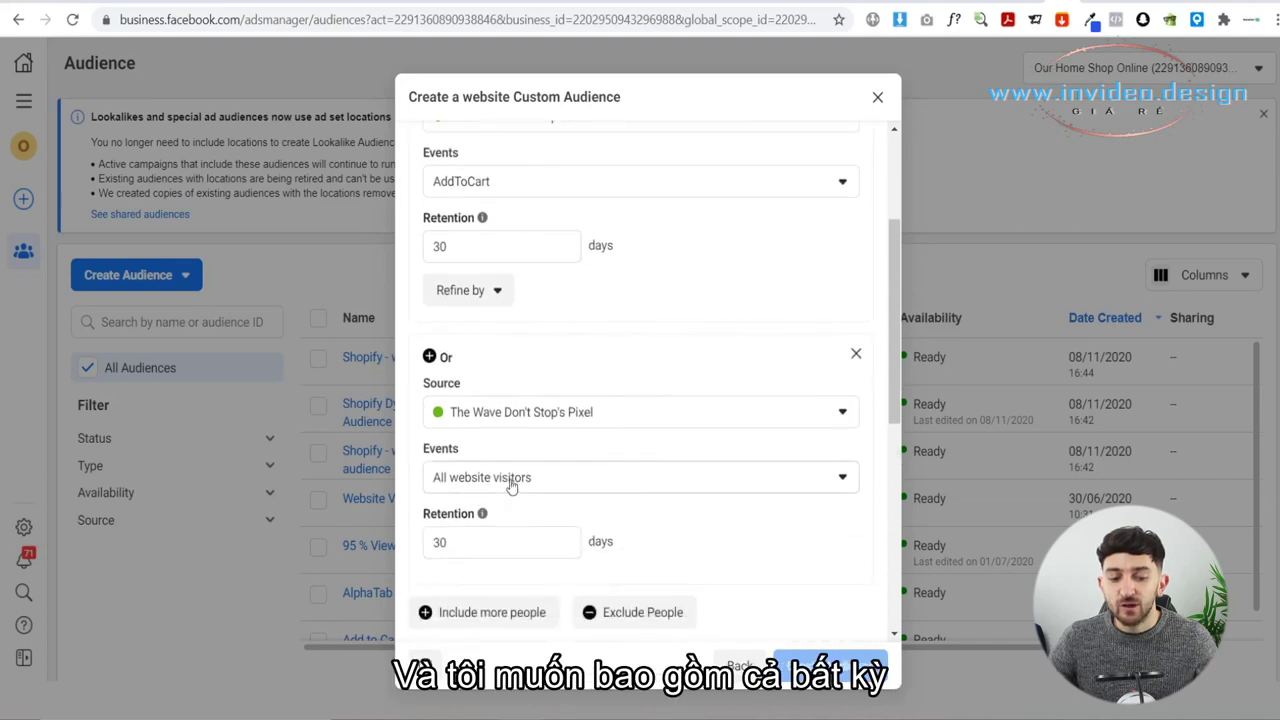
pyautogui.click(501, 486)
pyautogui.click(534, 357)
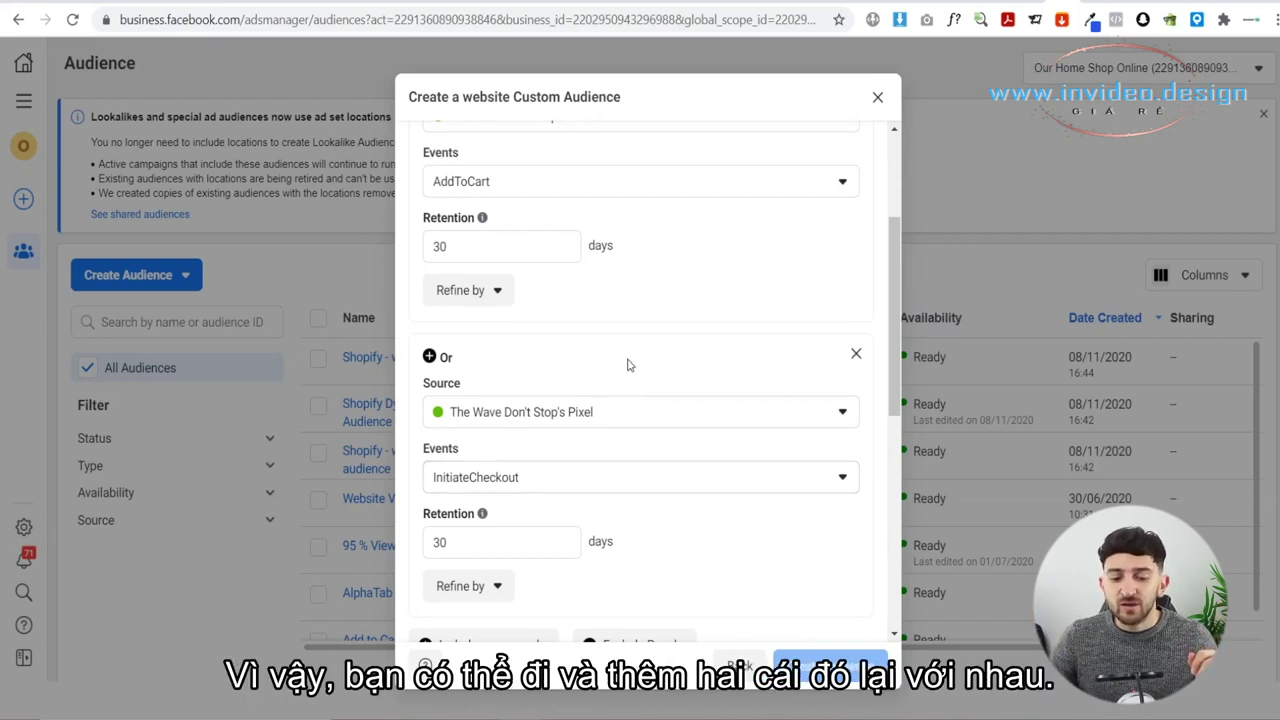
# Name the website custom audience "Name of your website AddToCart + InitiateCheckout".
pyautogui.scroll(-2, 628, 362)
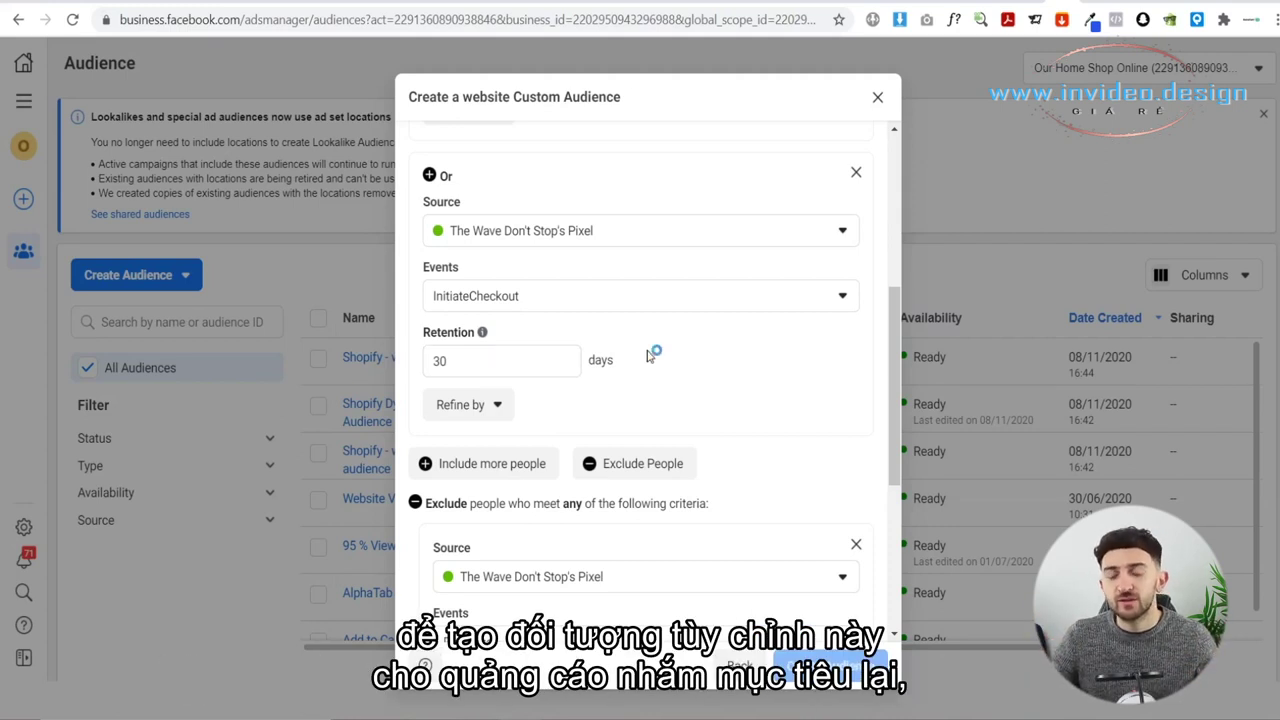
pyautogui.scroll(-4, 650, 340)
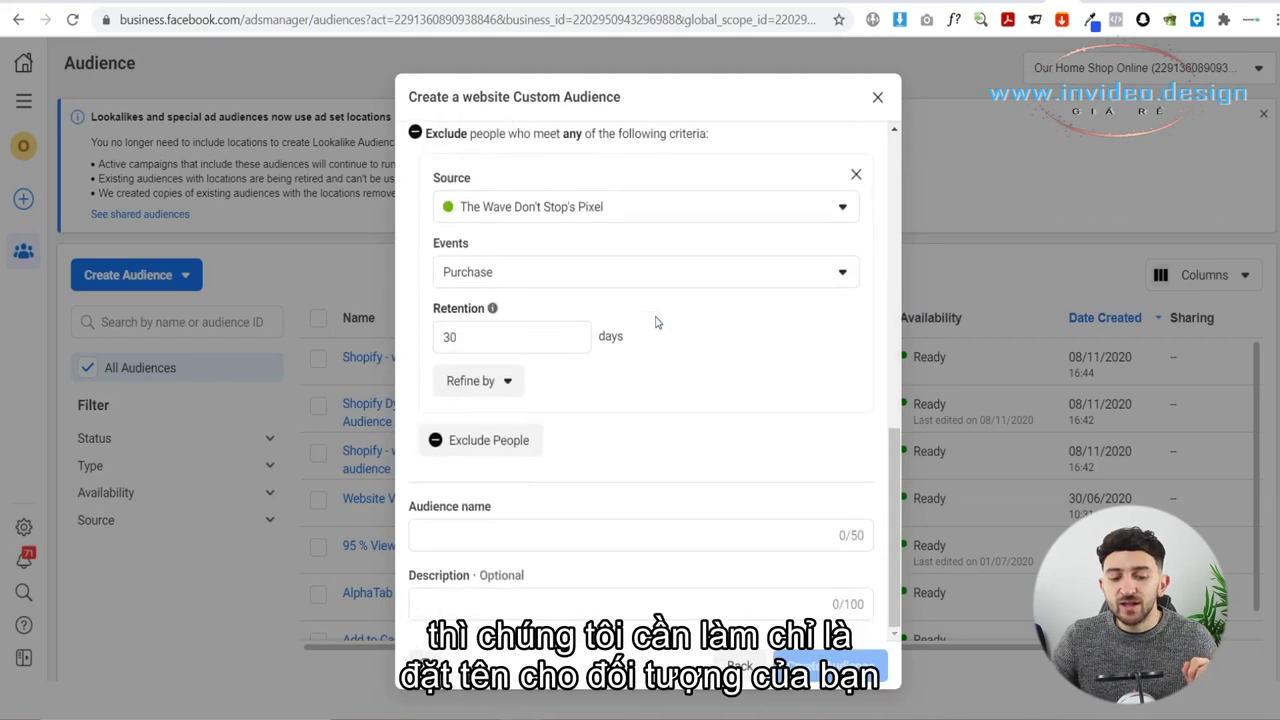
pyautogui.click(489, 543)
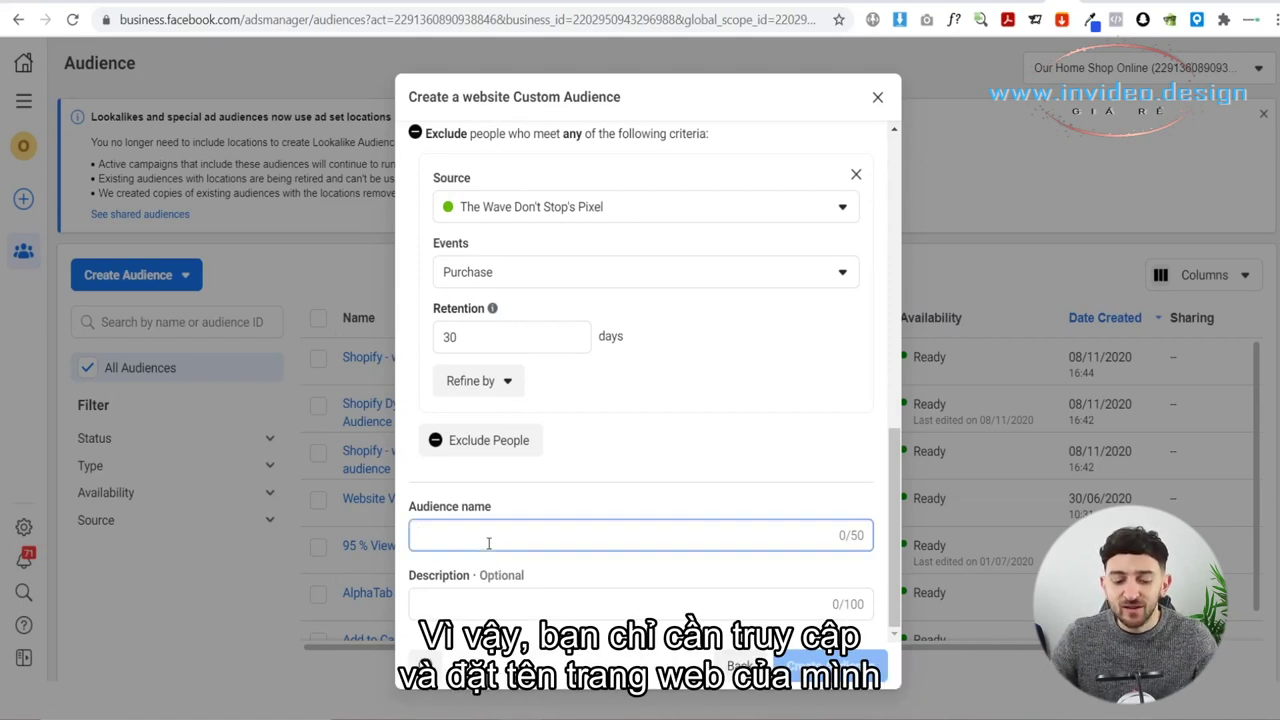
pyautogui.write('Name of your website')
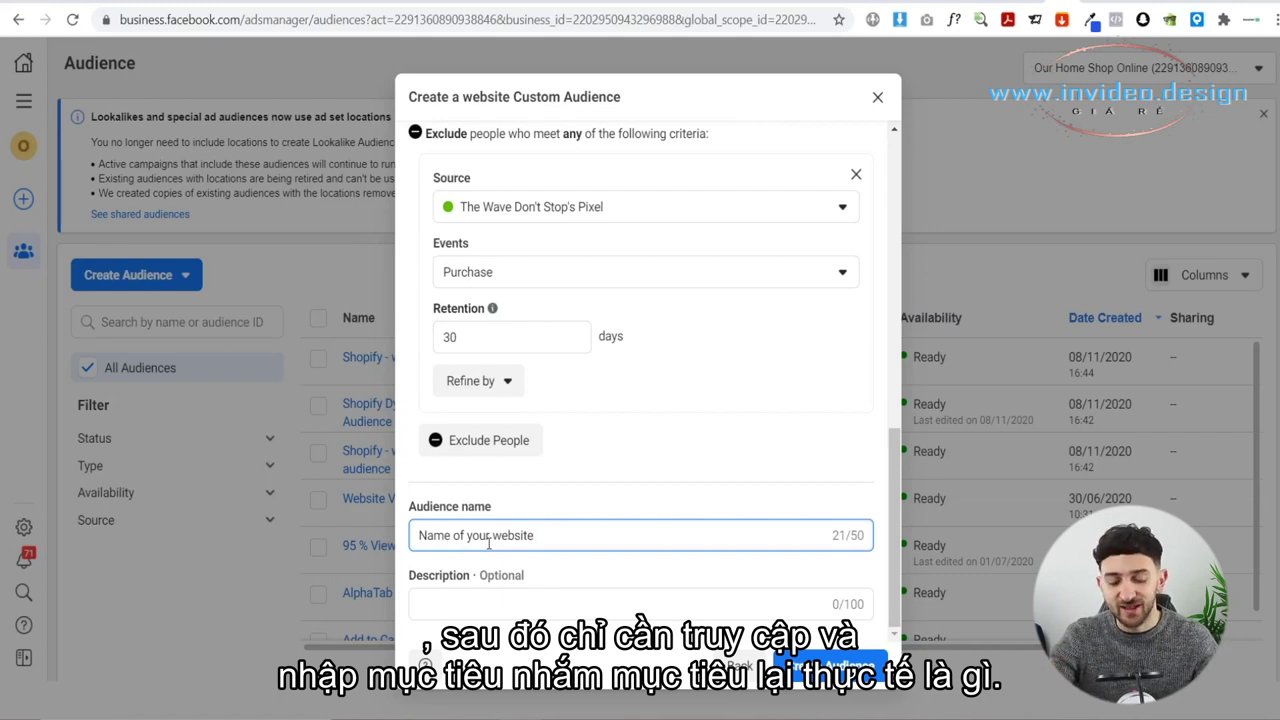
pyautogui.write('AddToCart')
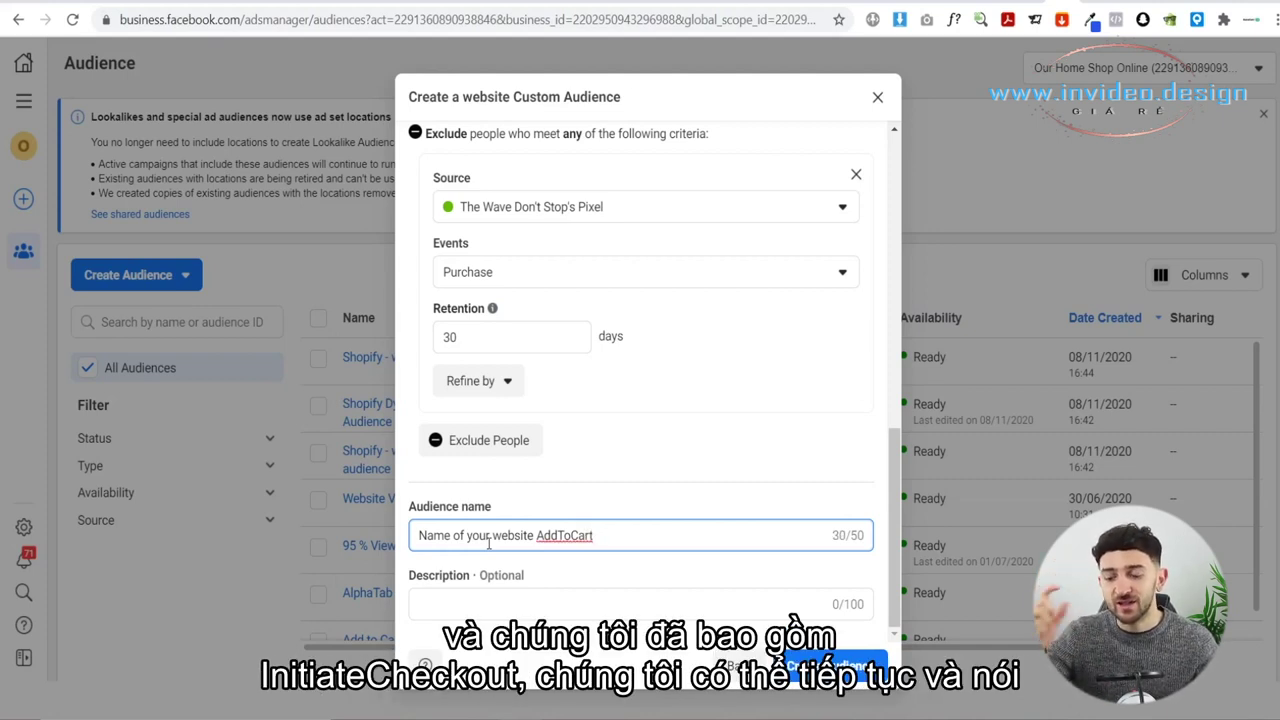
pyautogui.write(' + Initiate')
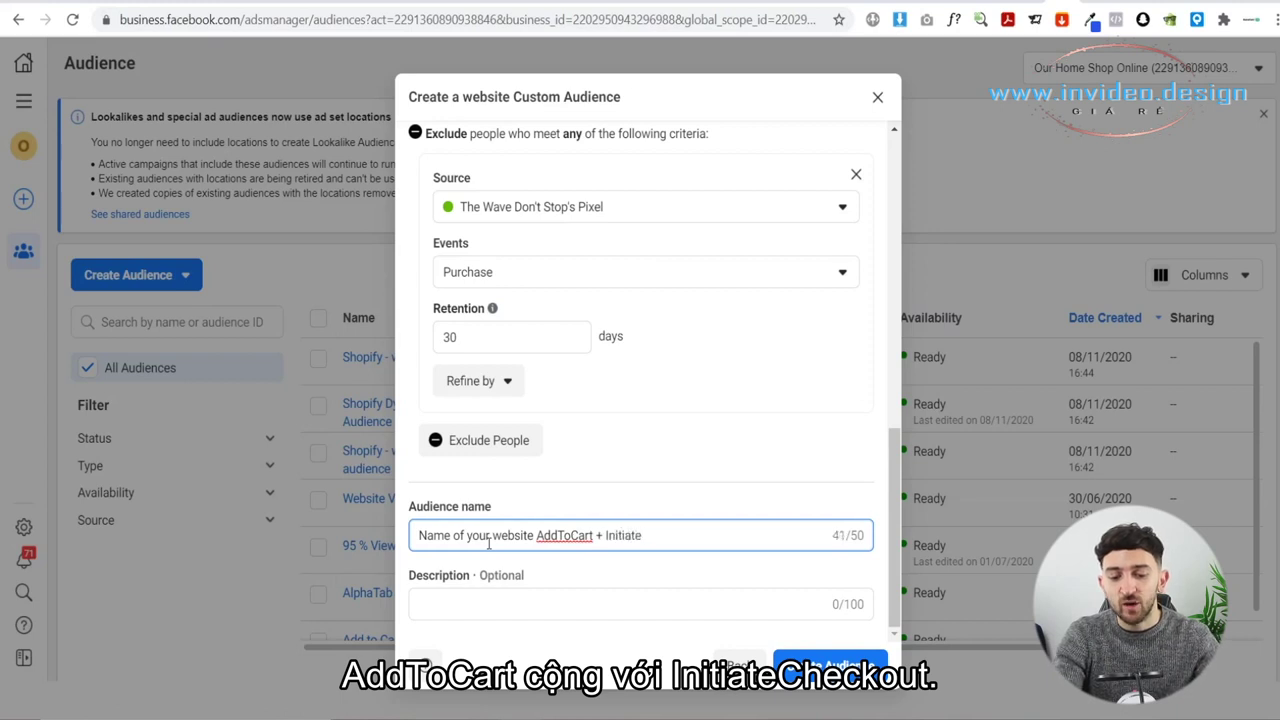
pyautogui.write('Checkout')
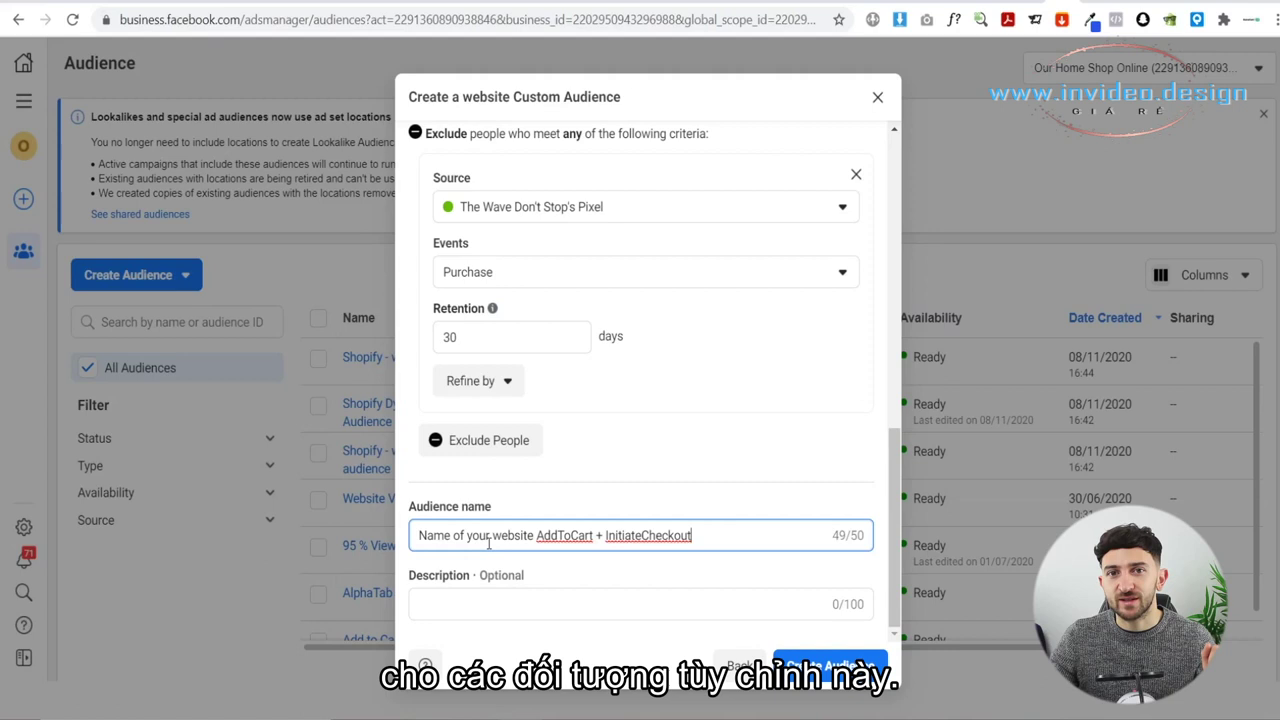
# Describe the audience as "Anyone who added to cart or initiated checkout in last 30 days" and close the dialog without creating it.
pyautogui.click(481, 604)
pyautogui.write('Anyone who added to cart or initiated checkout in last 30 days')
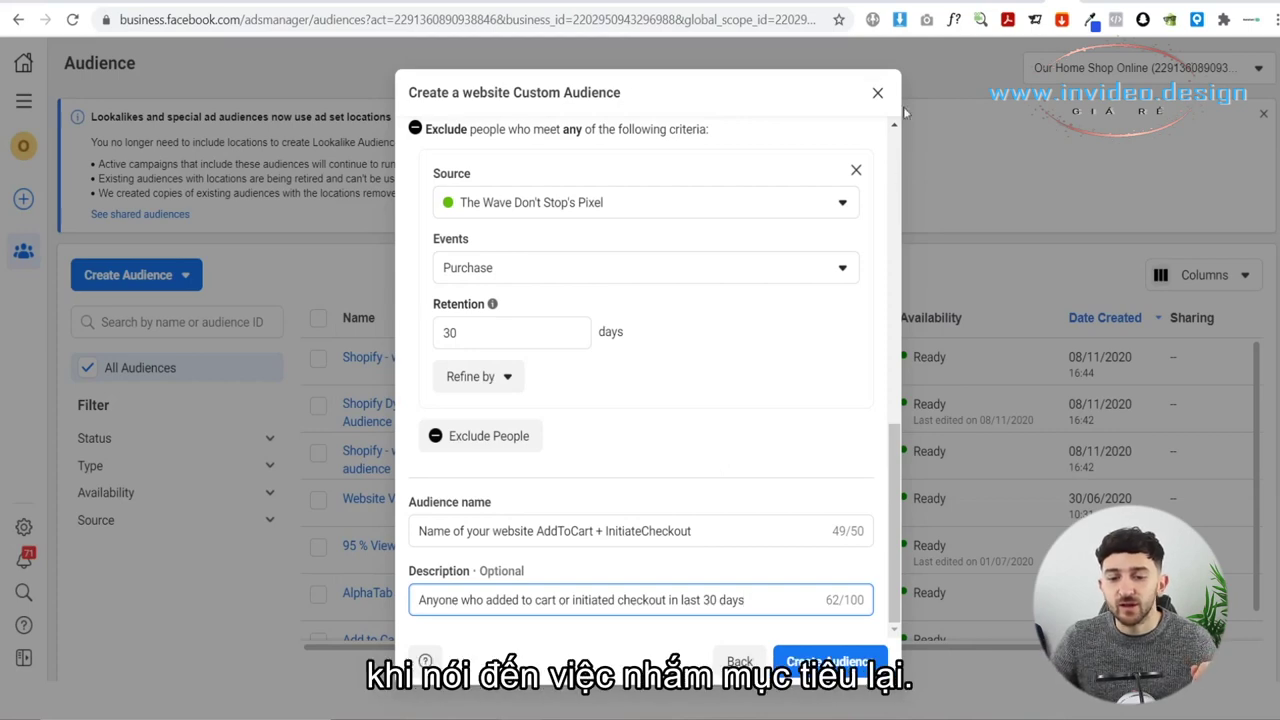
pyautogui.click(874, 93)
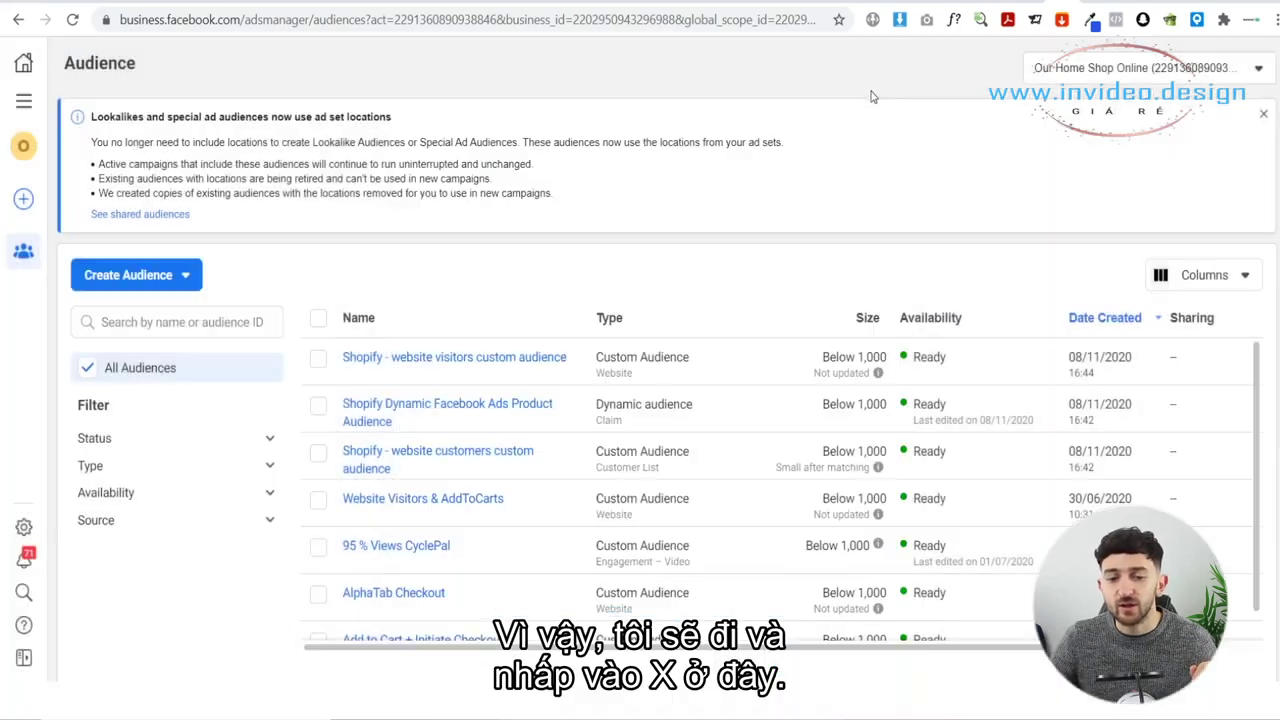
# Start a new custom audience with Video as its source.
pyautogui.click(157, 277)
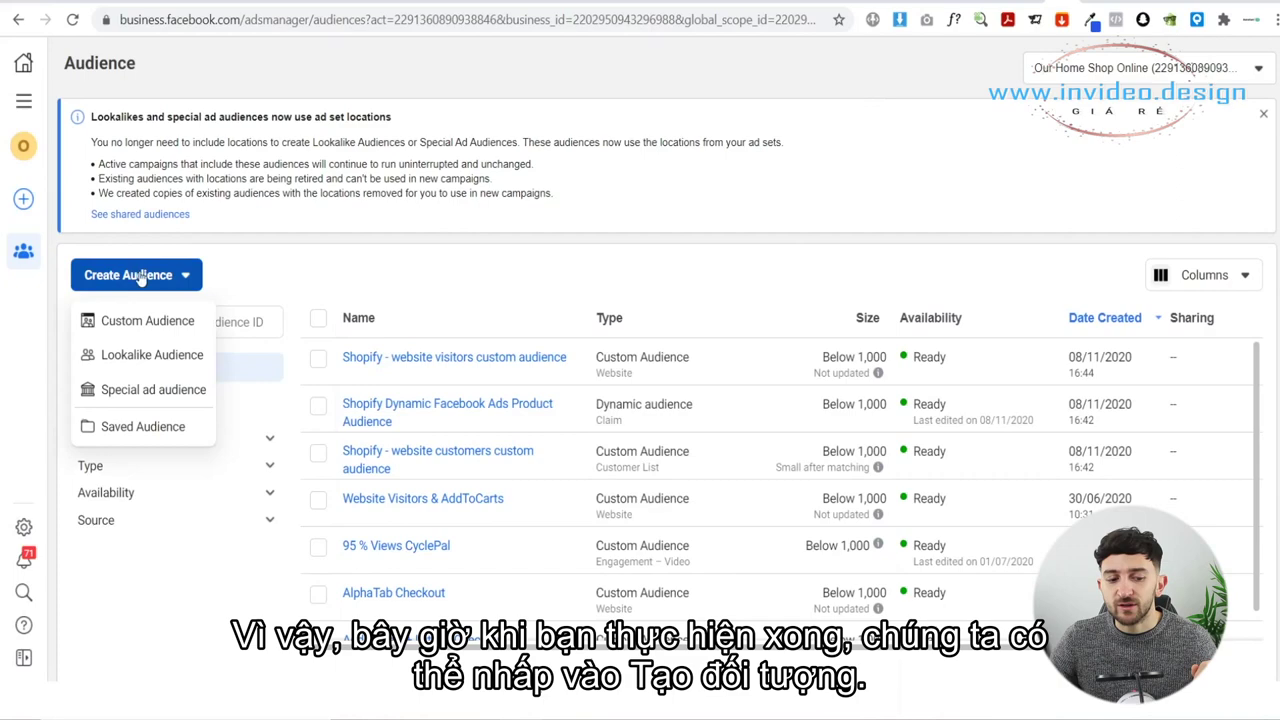
pyautogui.click(127, 323)
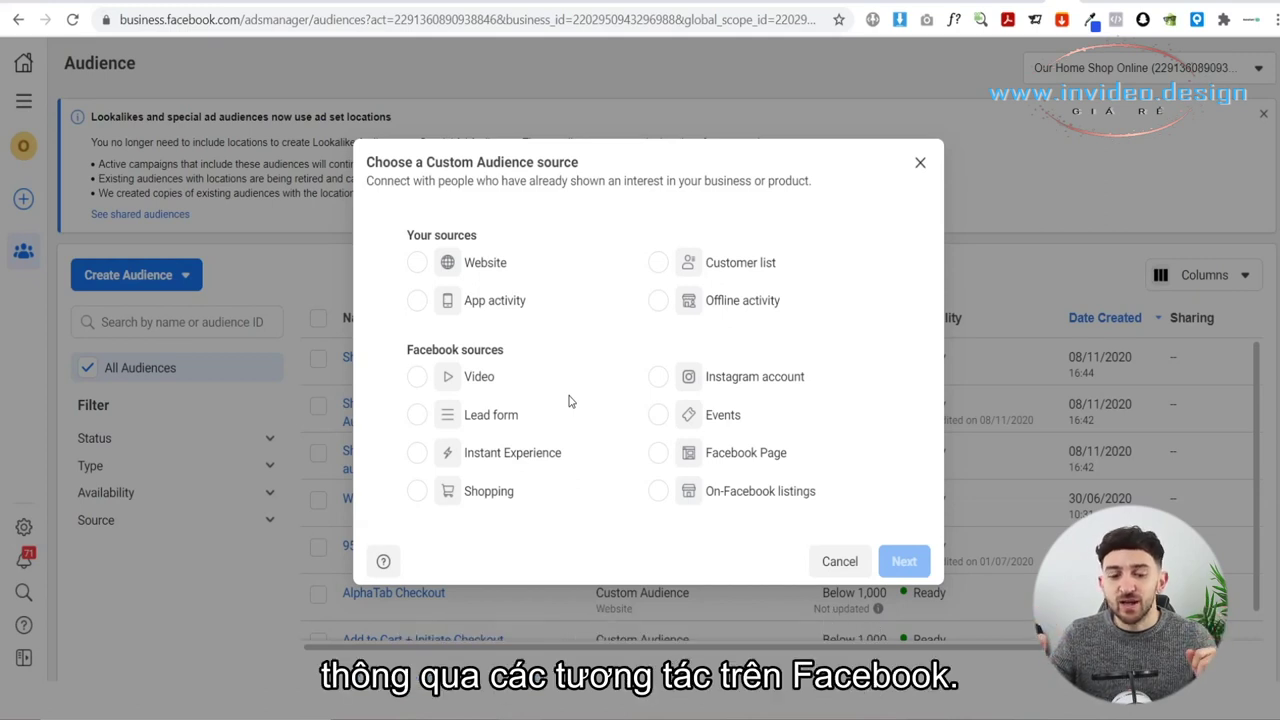
pyautogui.click(449, 378)
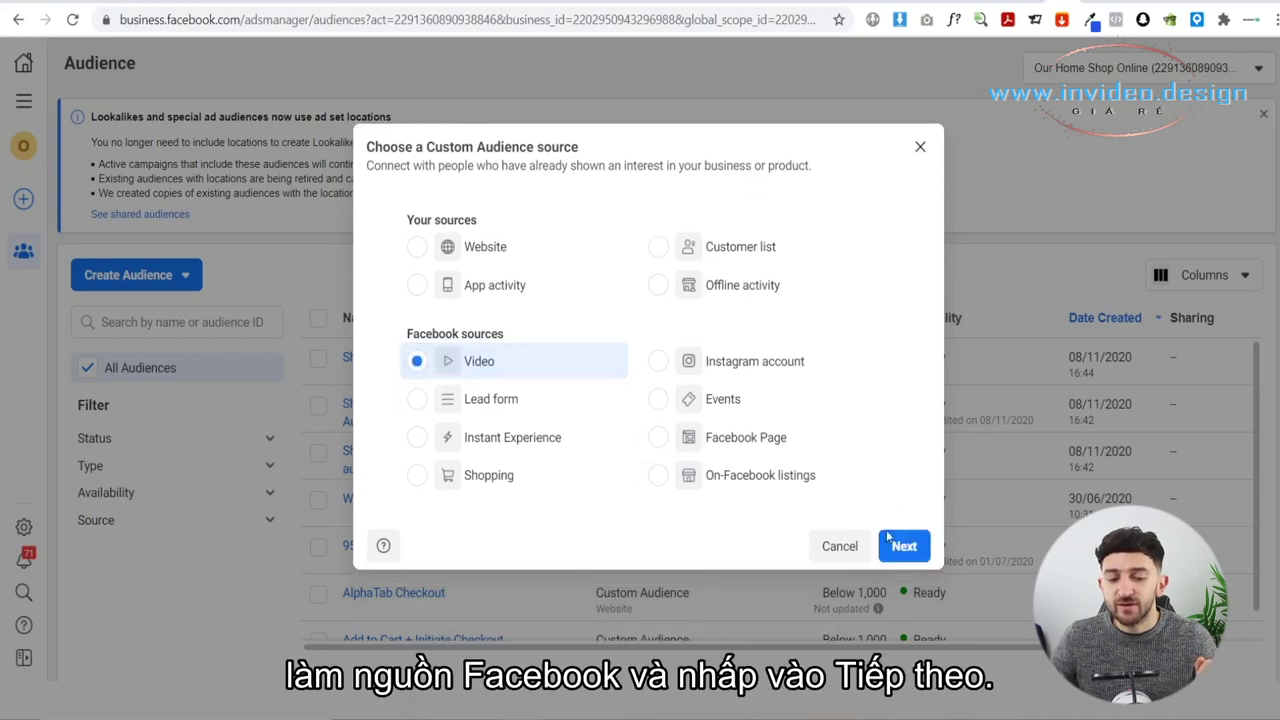
pyautogui.click(896, 556)
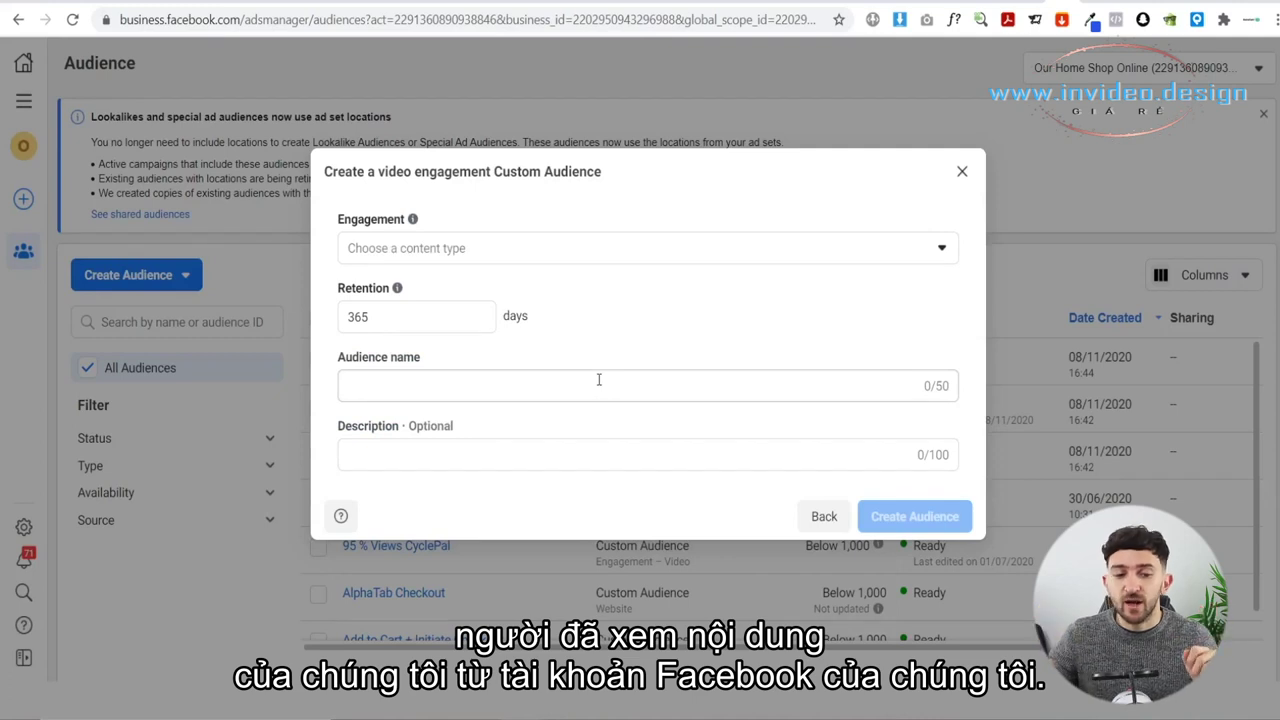
# Set the engagement to people who have watched at least 75% of the video and choose AstraCart Demo.mp4 as the video.
pyautogui.click(488, 258)
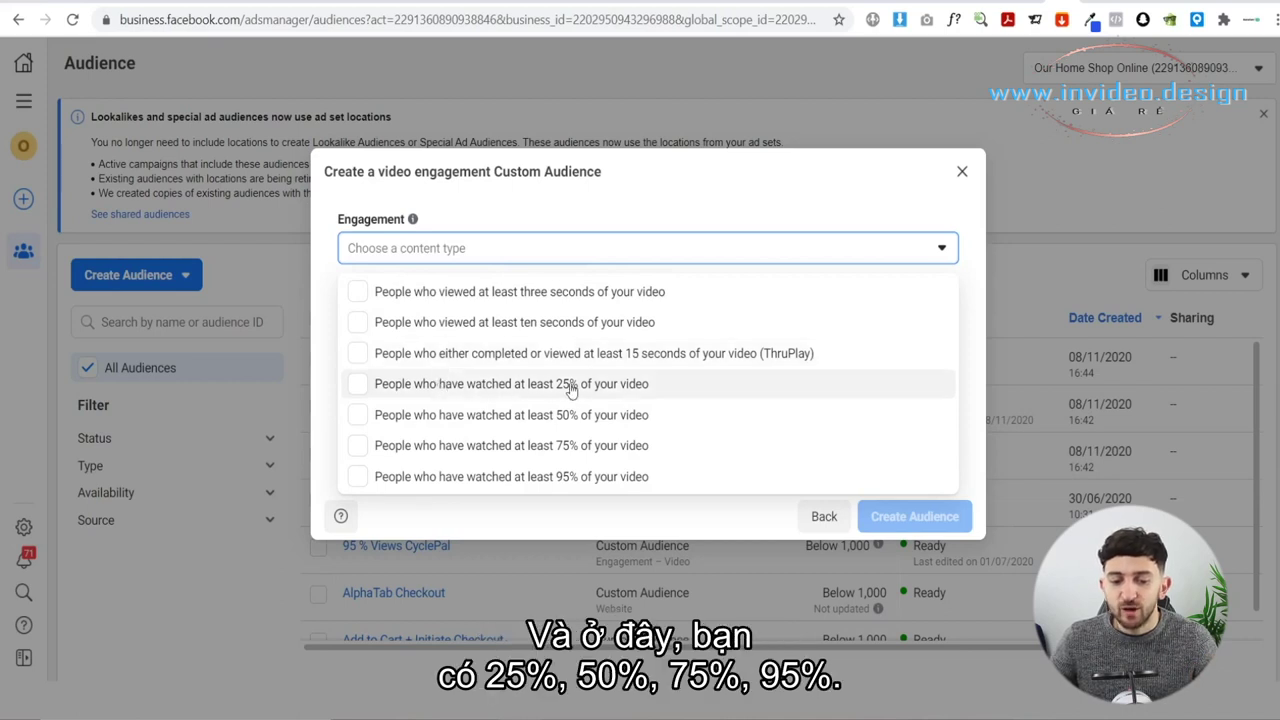
pyautogui.click(668, 445)
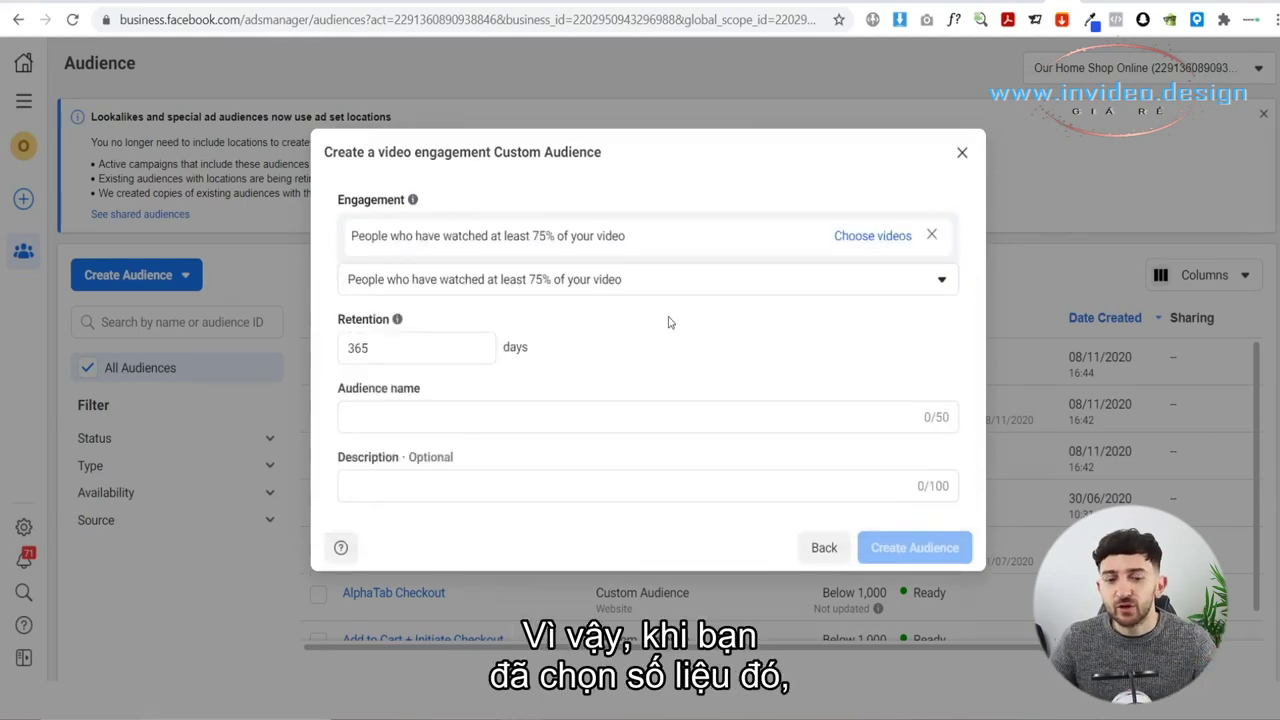
pyautogui.click(847, 240)
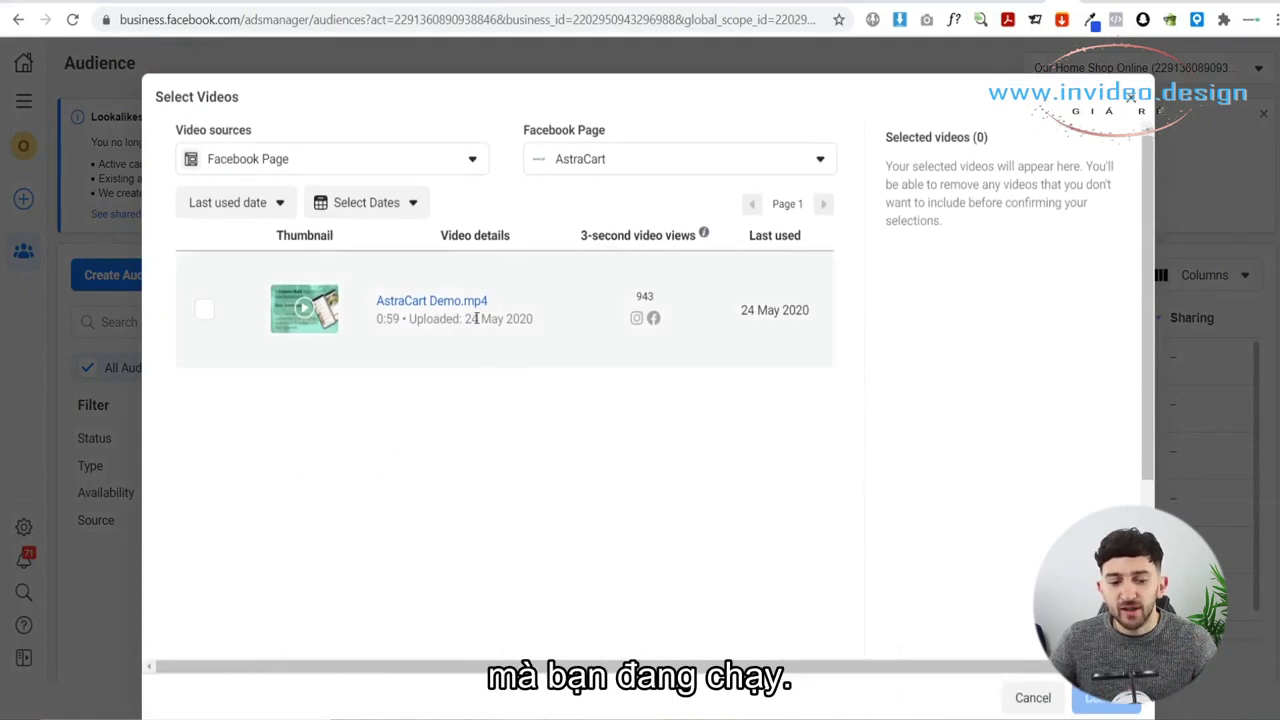
pyautogui.click(205, 313)
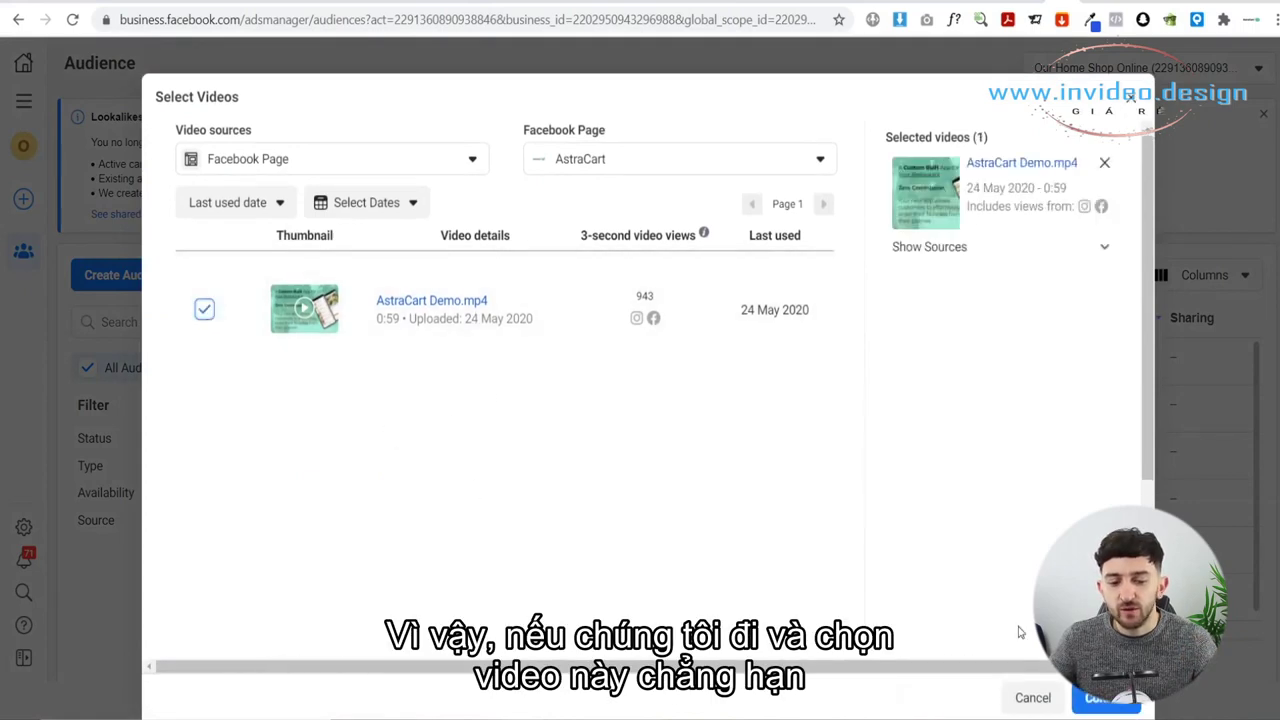
pyautogui.click(1100, 697)
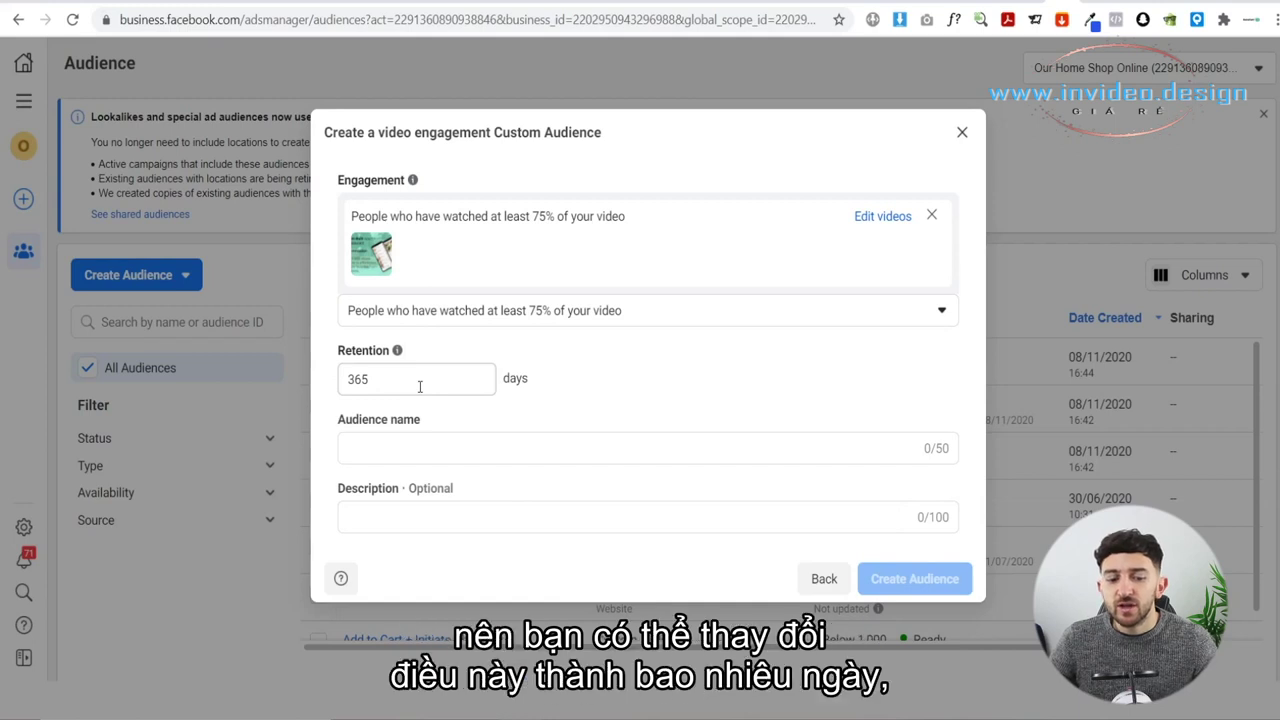
# Set the video engagement audience's retention to 30 days.
pyautogui.moveTo(420, 386); pyautogui.dragTo(332, 401)
pyautogui.write('30')
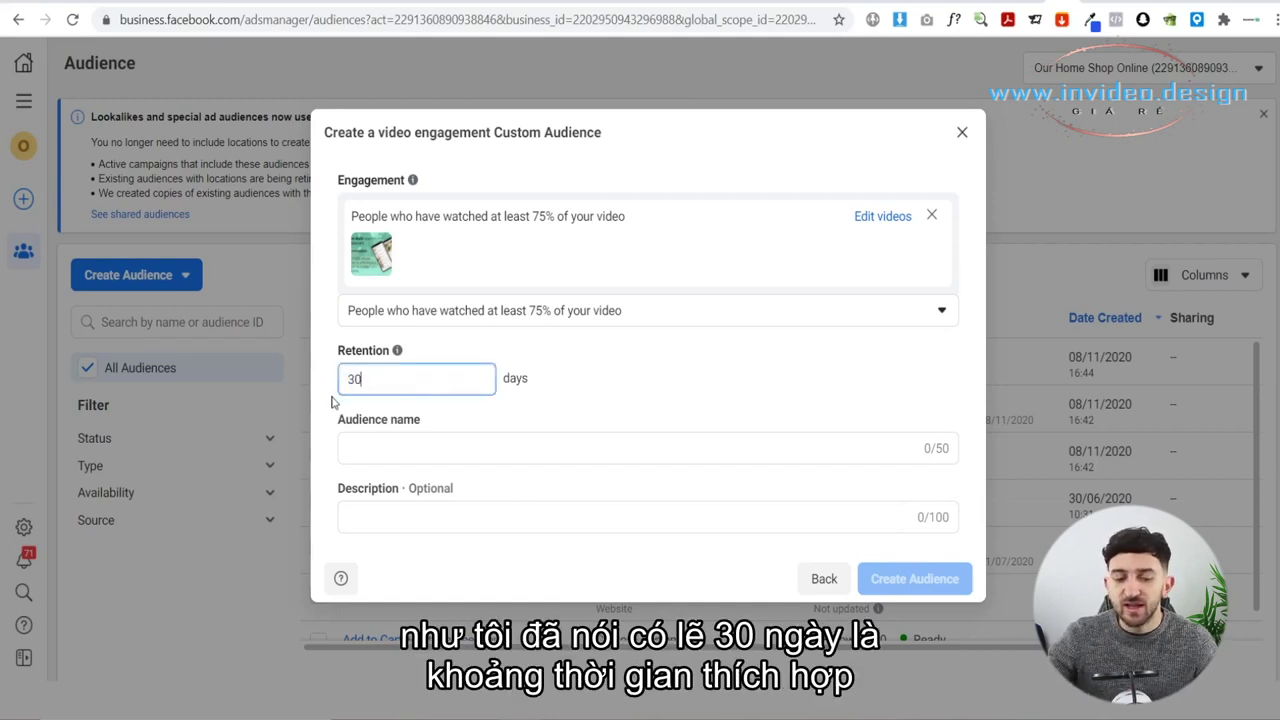
pyautogui.click(714, 405)
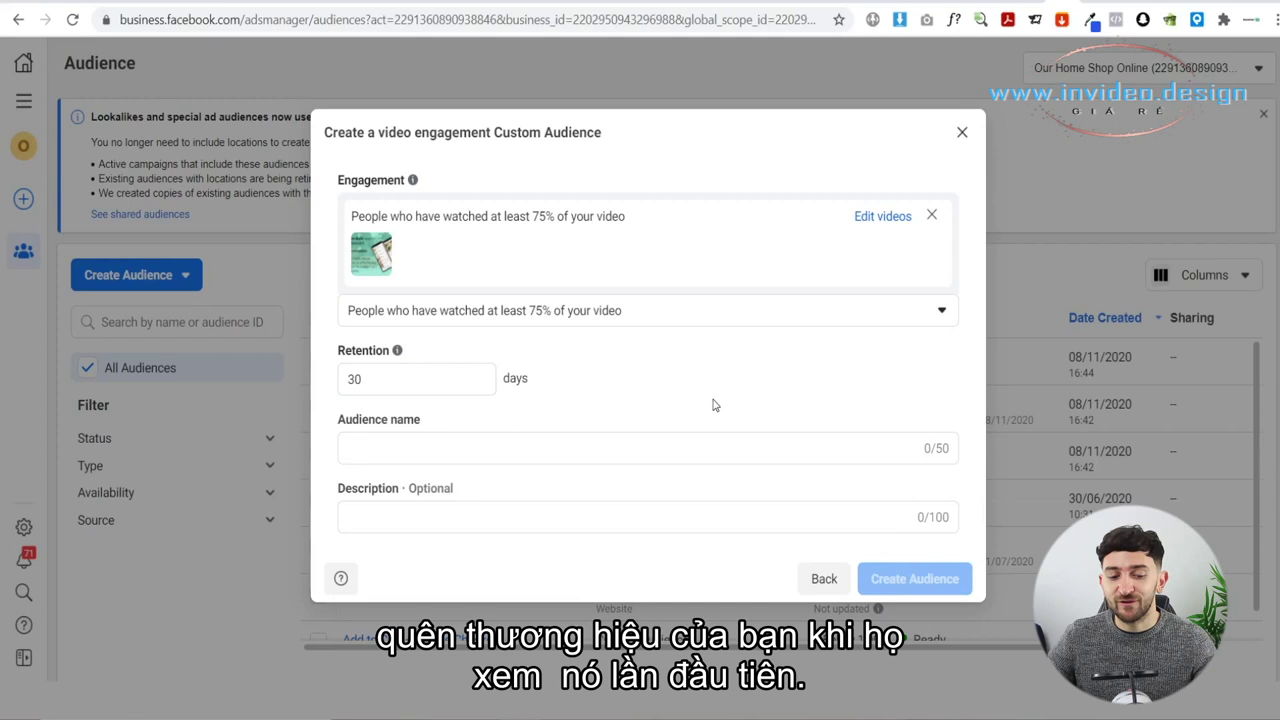
# Name the audience "Name of your brand 75 % video views" and describe it as "Anyone who viewed 75 % of Video Ad Creative 1".
pyautogui.click(418, 450)
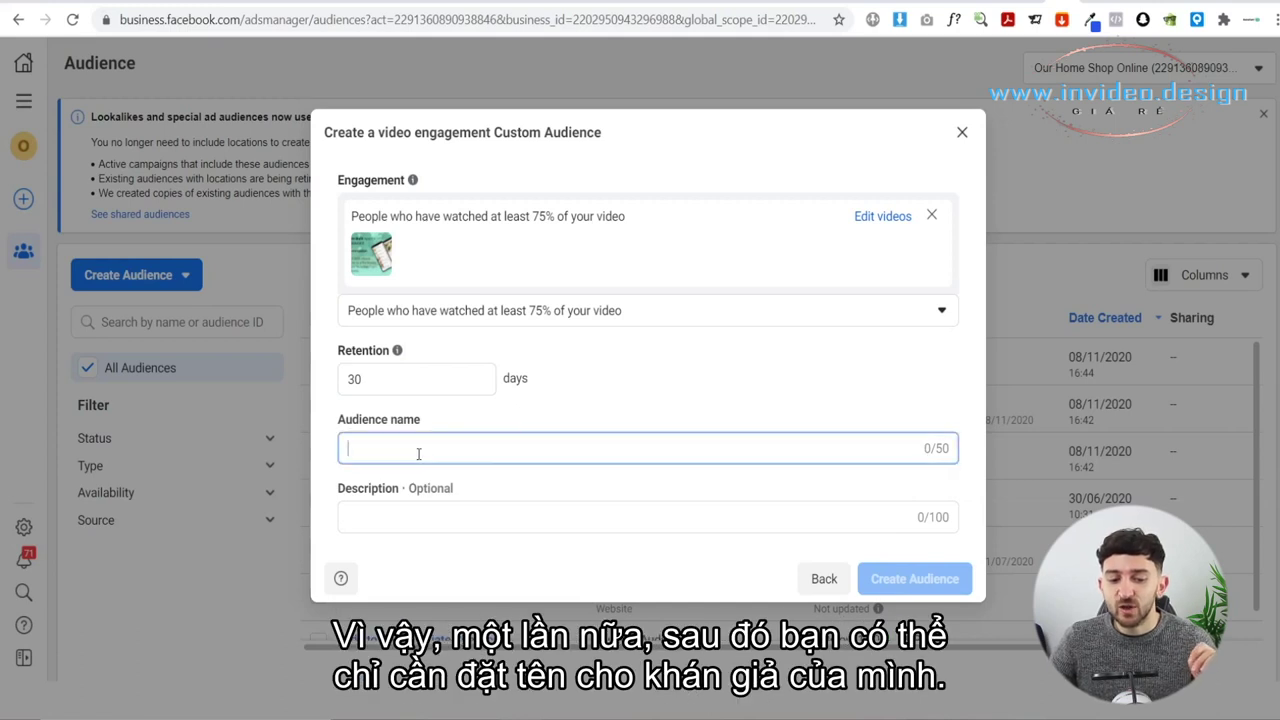
pyautogui.write('Name of your brand 75 % video views')
pyautogui.click(632, 518)
pyautogui.write('Anyone who viewed 75 % of Videa Ad Creative 1')
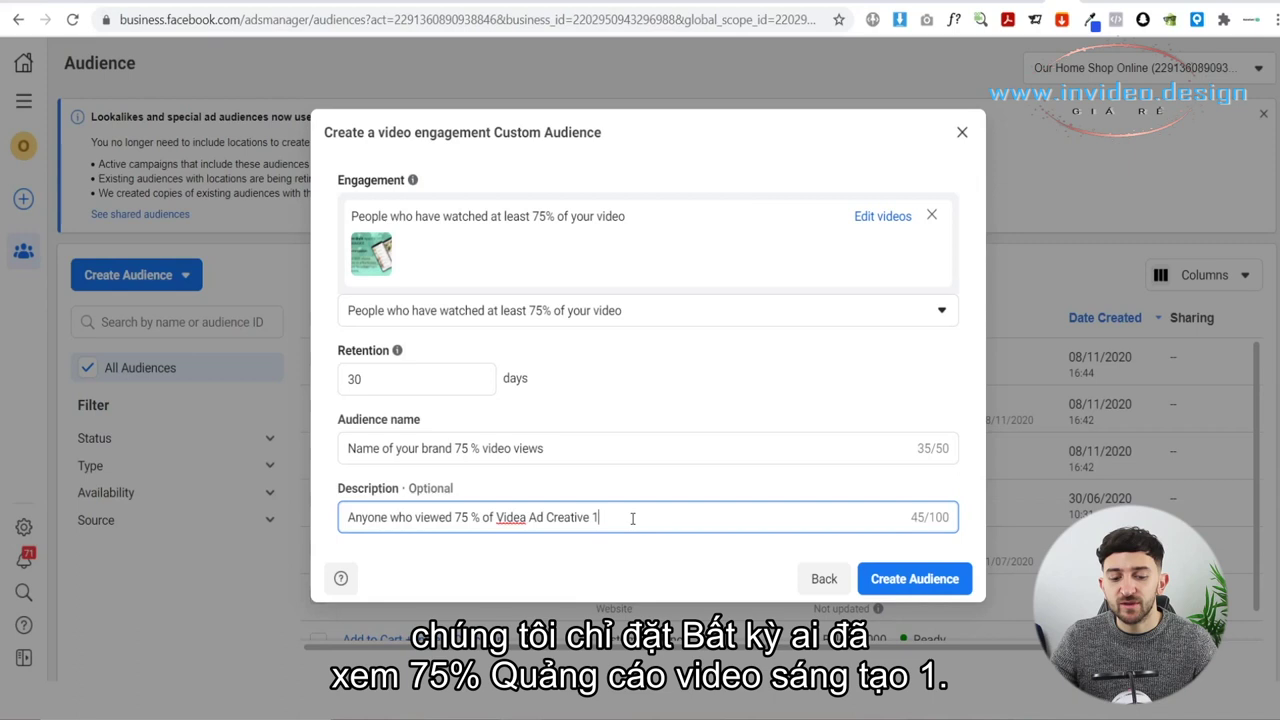
pyautogui.click(527, 517)
pyautogui.press('BackSpace')
pyautogui.write('o')
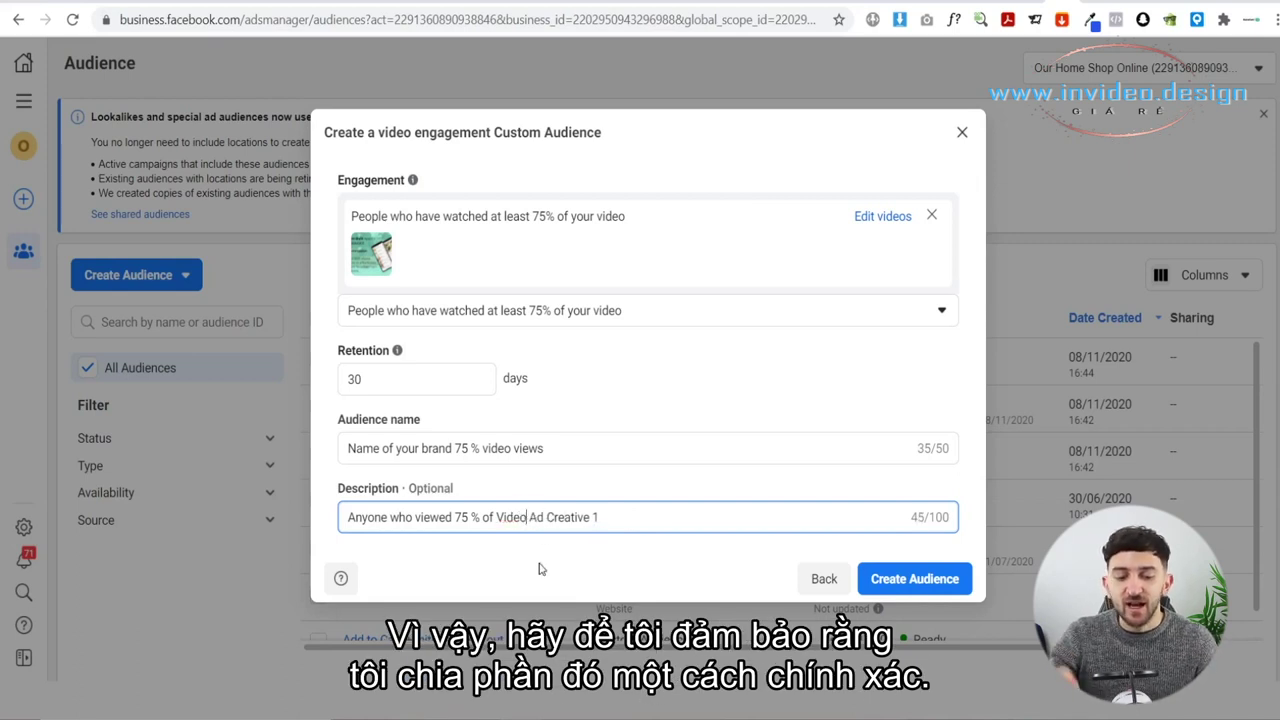
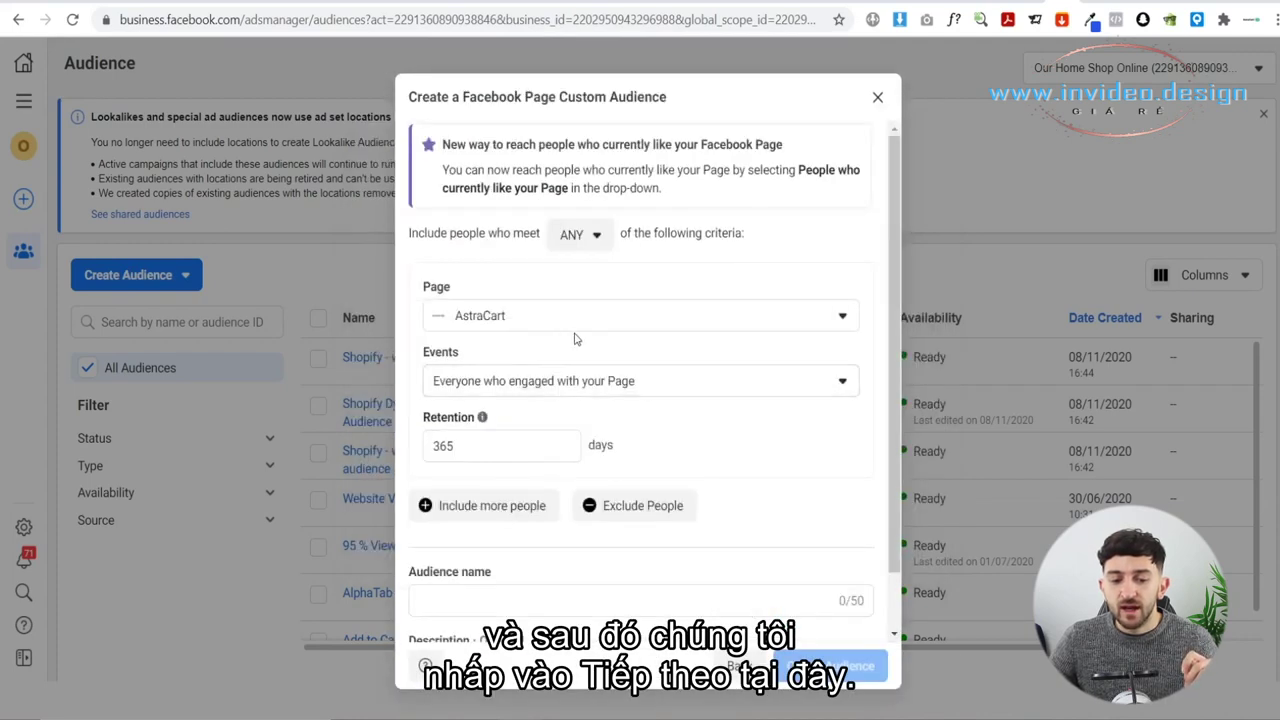
# Look through the event options for the Facebook Page audience and close the dialog without creating the audience.
pyautogui.click(591, 381)
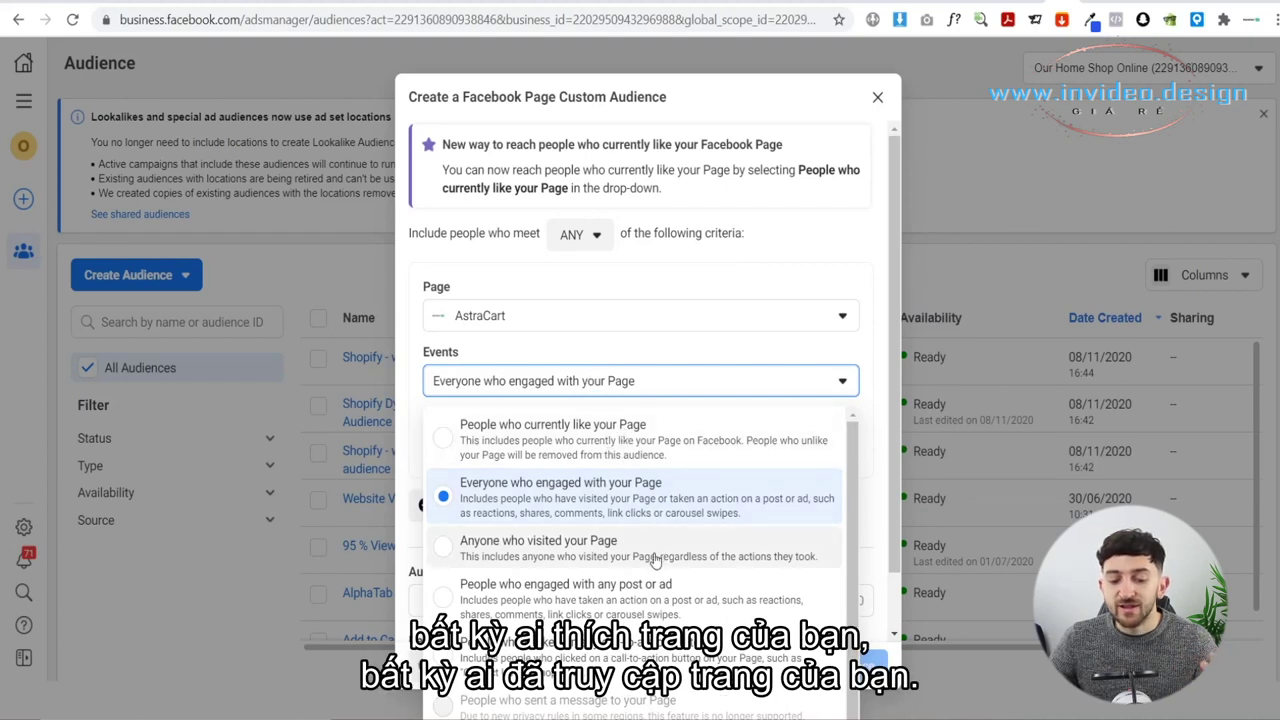
pyautogui.scroll(-1, 655, 541)
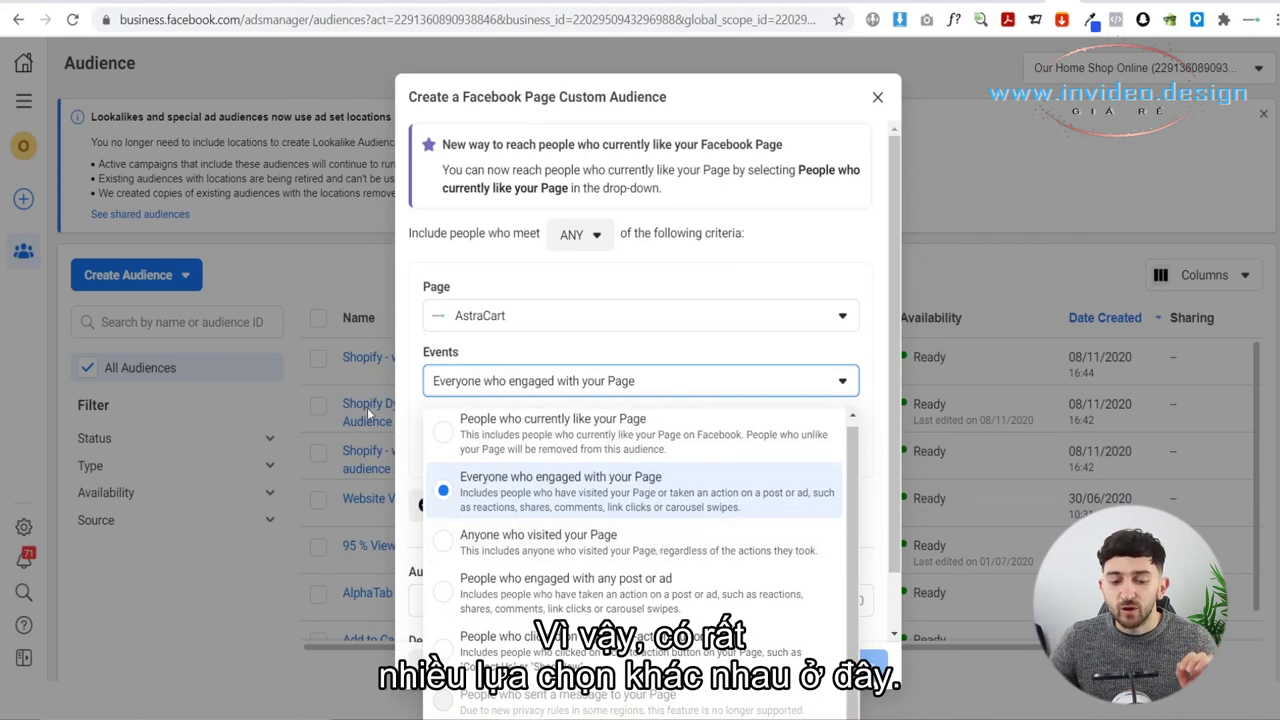
pyautogui.click(410, 413)
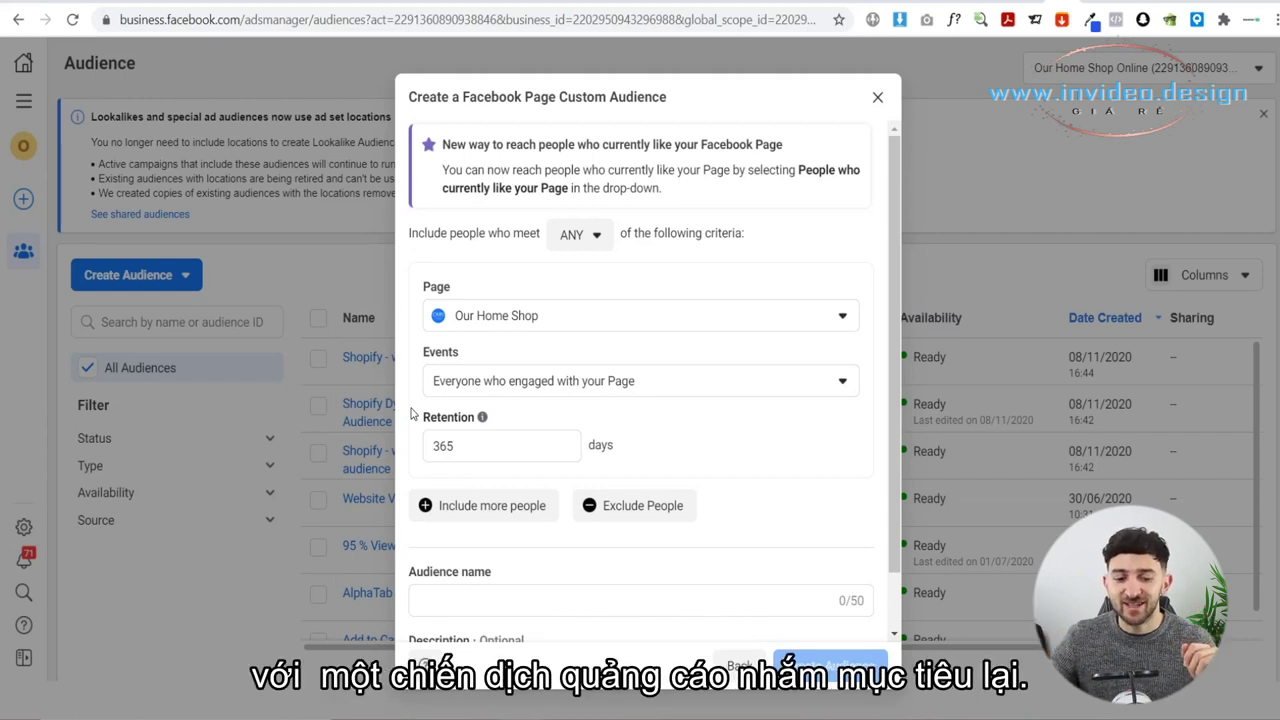
pyautogui.scroll(-1, 480, 440)
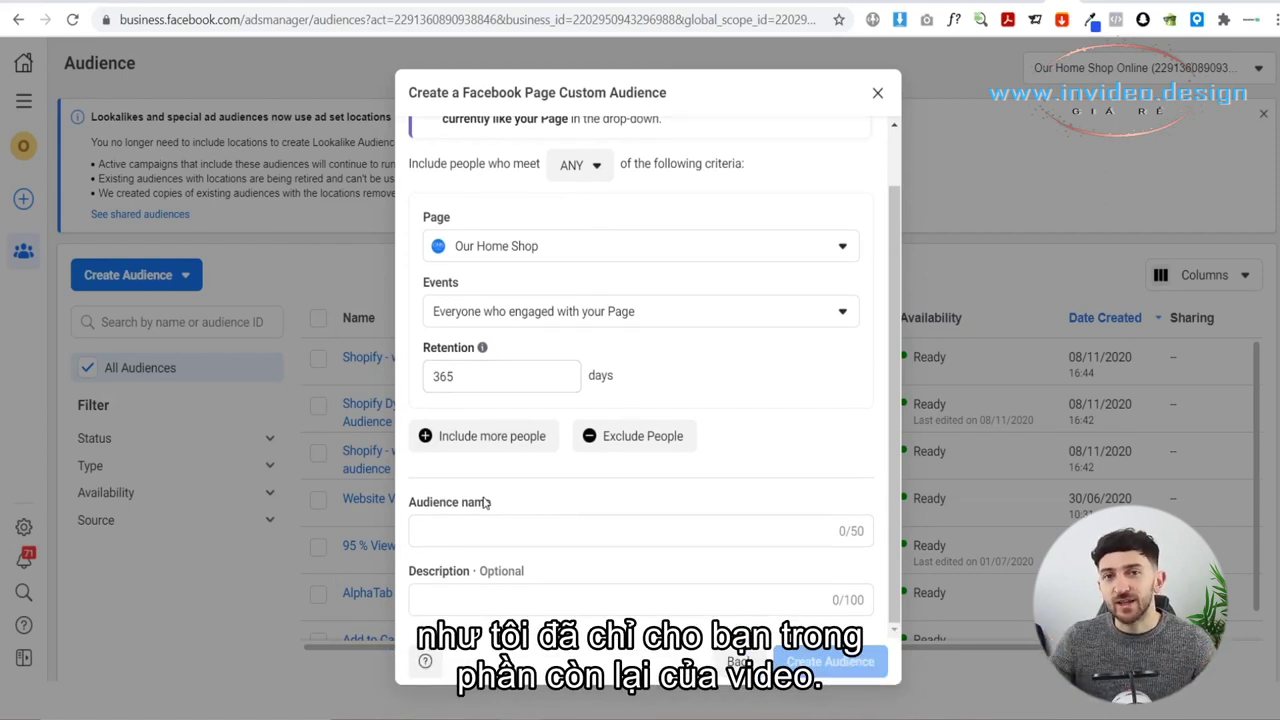
pyautogui.click(878, 93)
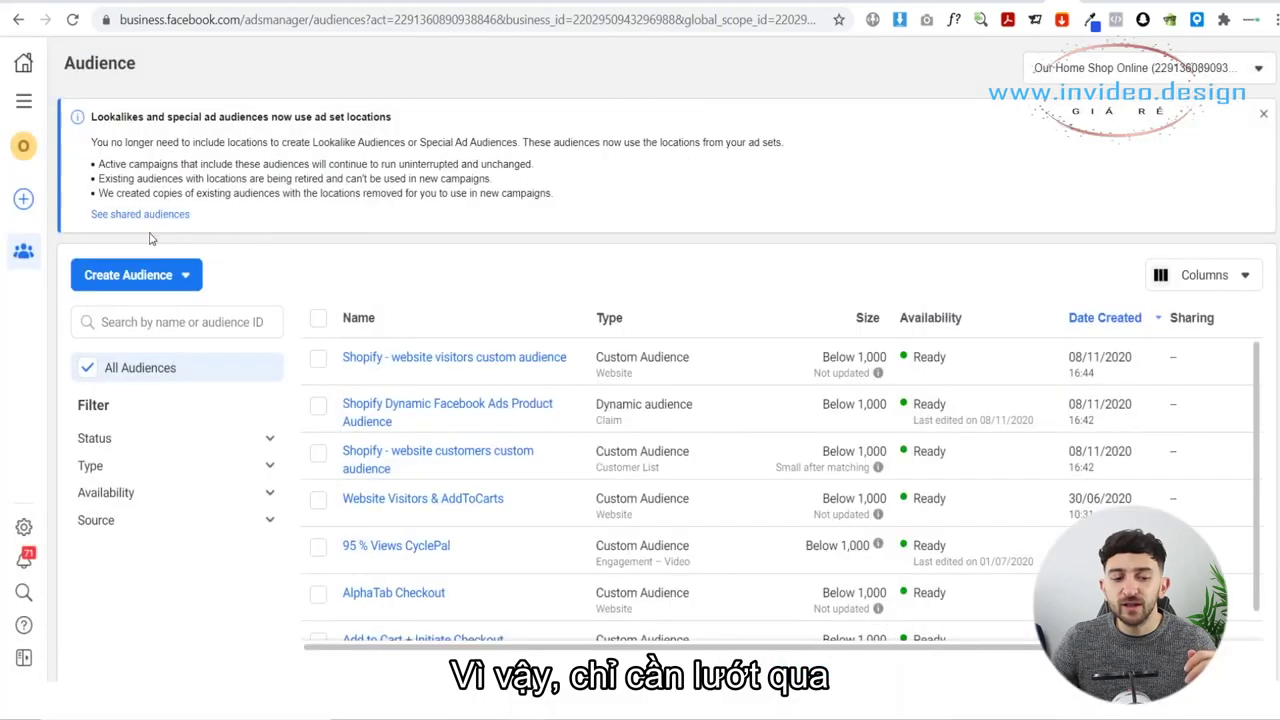
# Start a new custom audience with Customer list as its source.
pyautogui.click(148, 281)
pyautogui.click(150, 322)
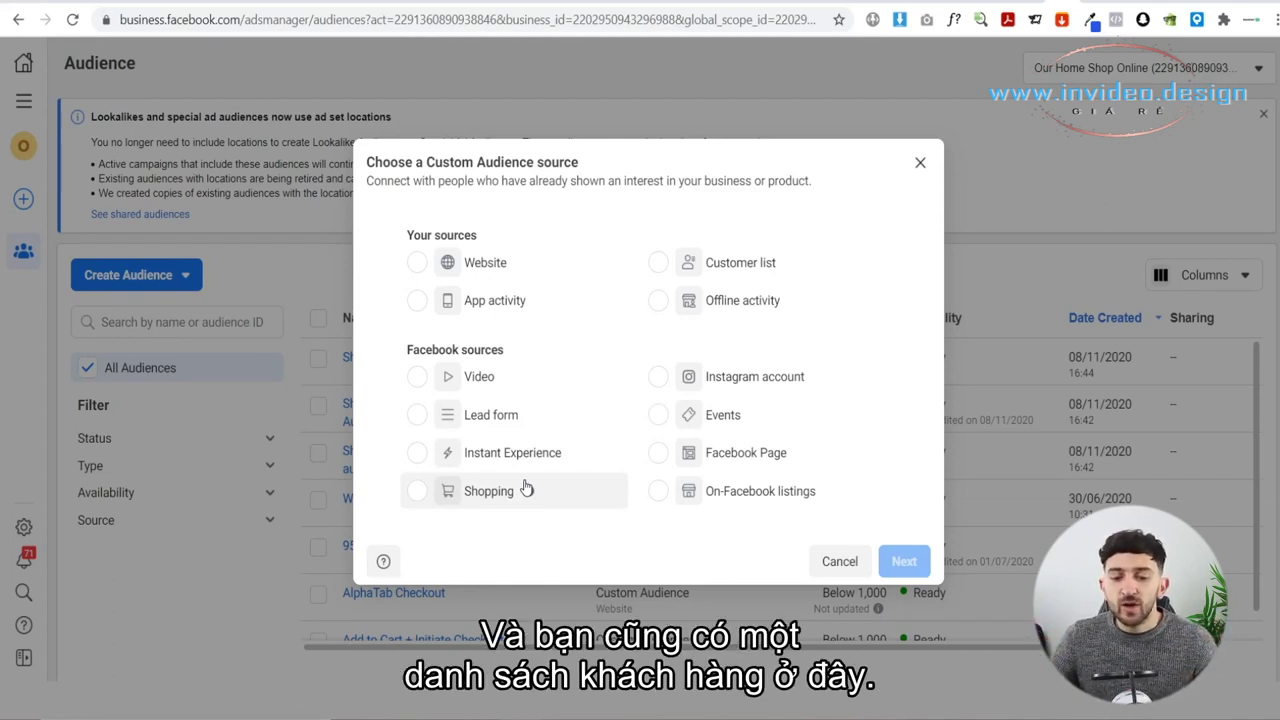
pyautogui.click(757, 262)
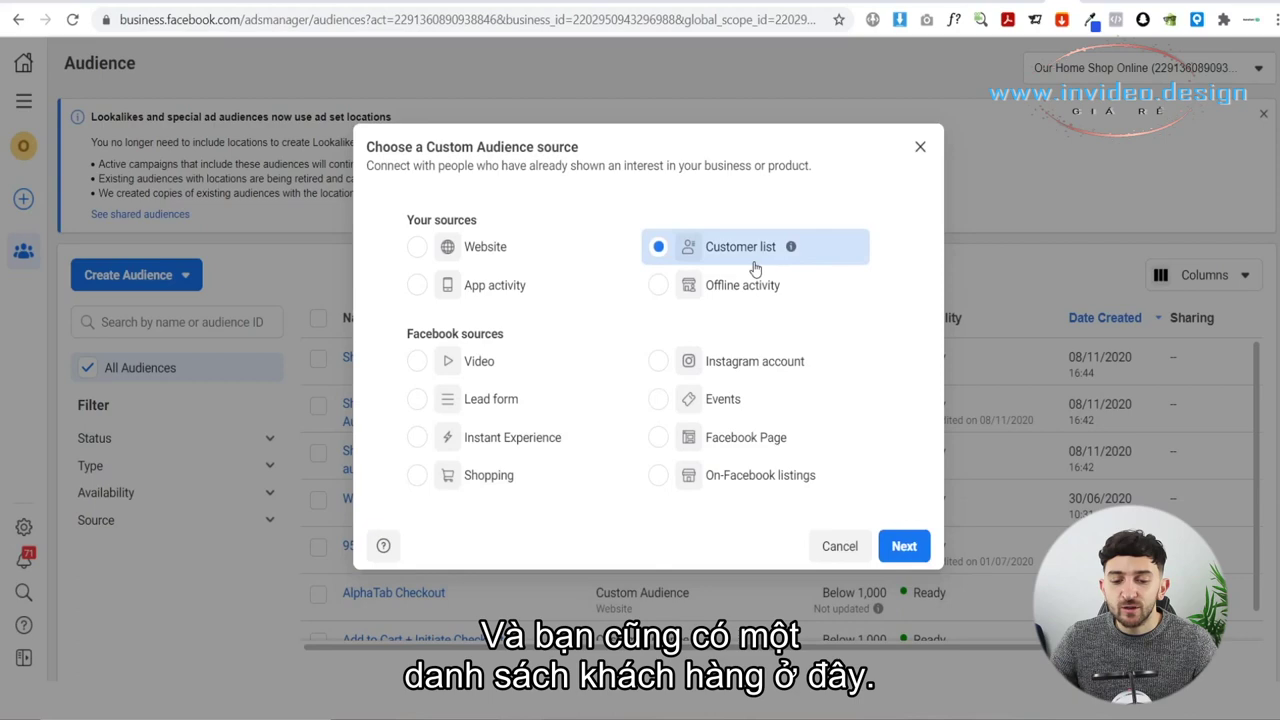
pyautogui.click(903, 546)
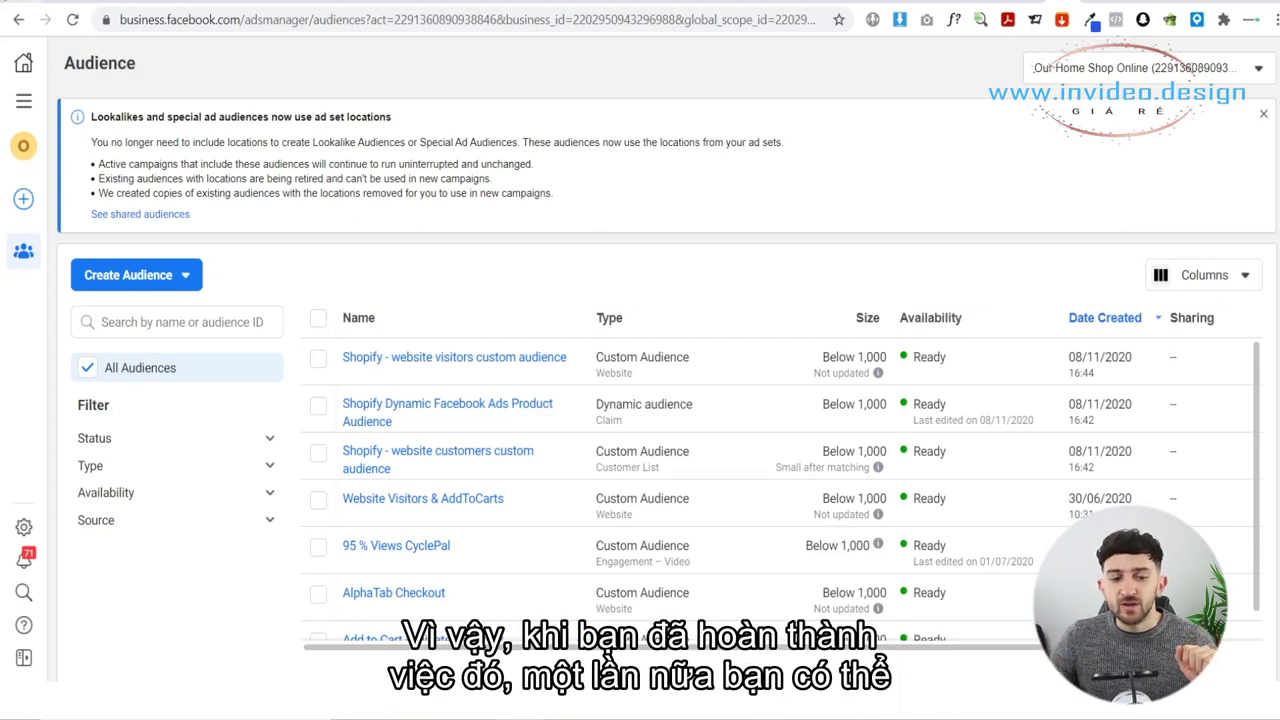
# Go to the ad account's campaigns and start a new campaign with the Conversions objective.
pyautogui.click(24, 103)
pyautogui.click(123, 162)
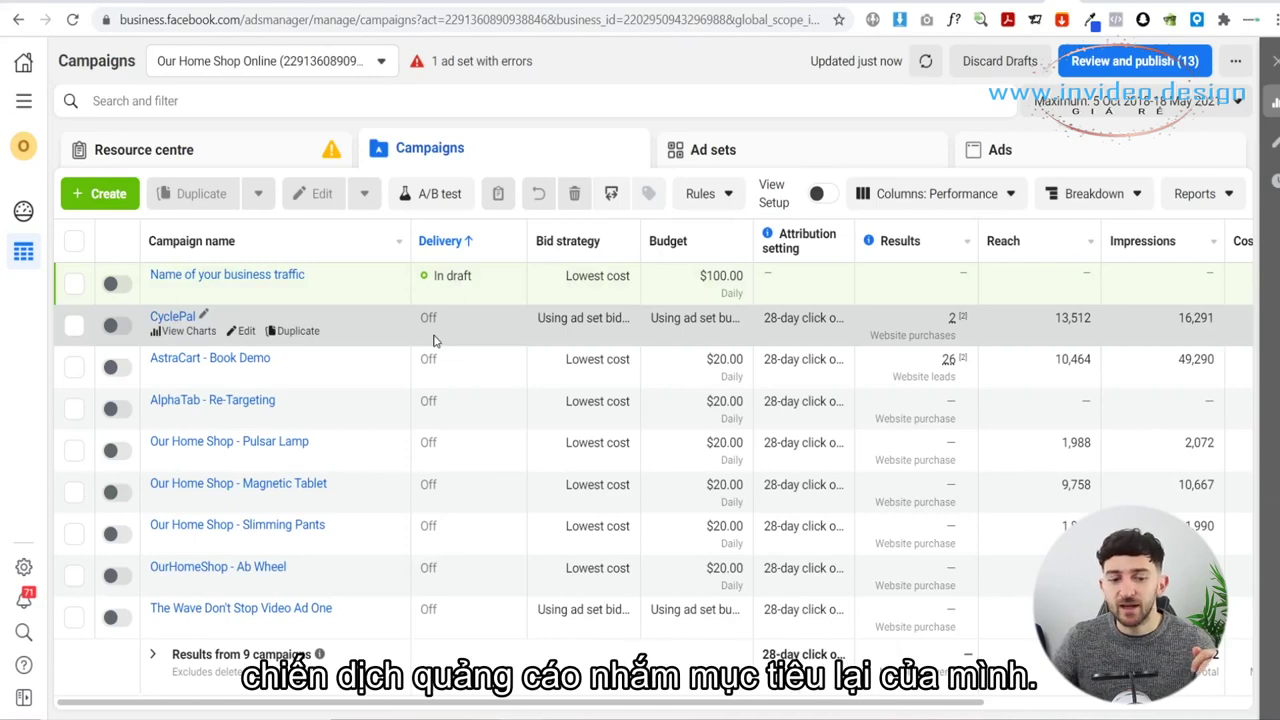
pyautogui.click(106, 194)
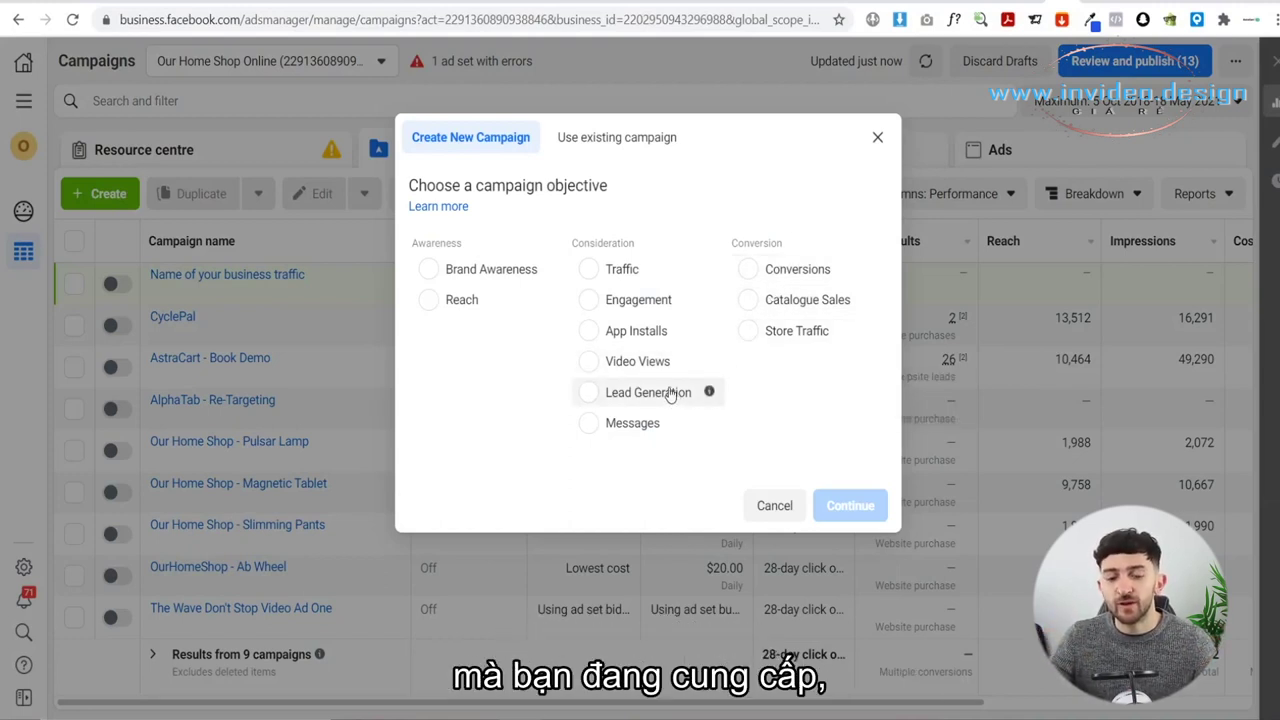
pyautogui.click(770, 277)
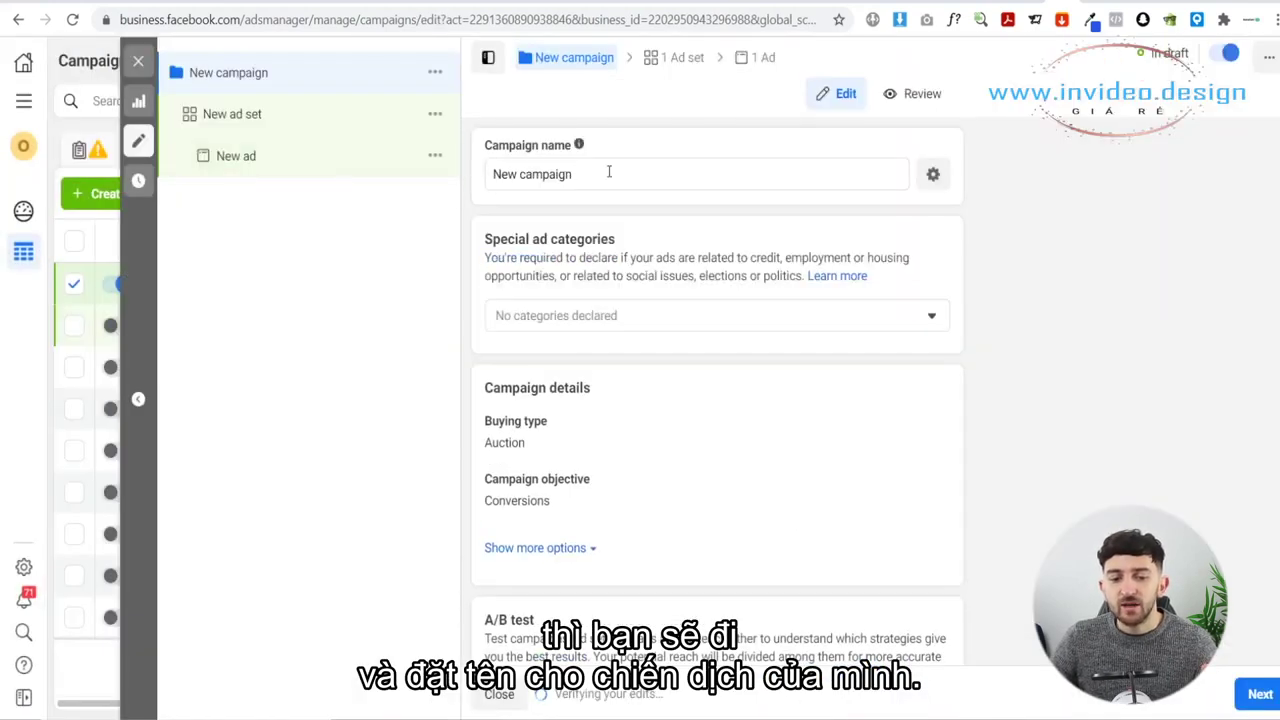
# Name the campaign "Name of your business warm traffic re-targeting" and view the special ad categories without declaring any.
pyautogui.moveTo(608, 172); pyautogui.dragTo(490, 175)
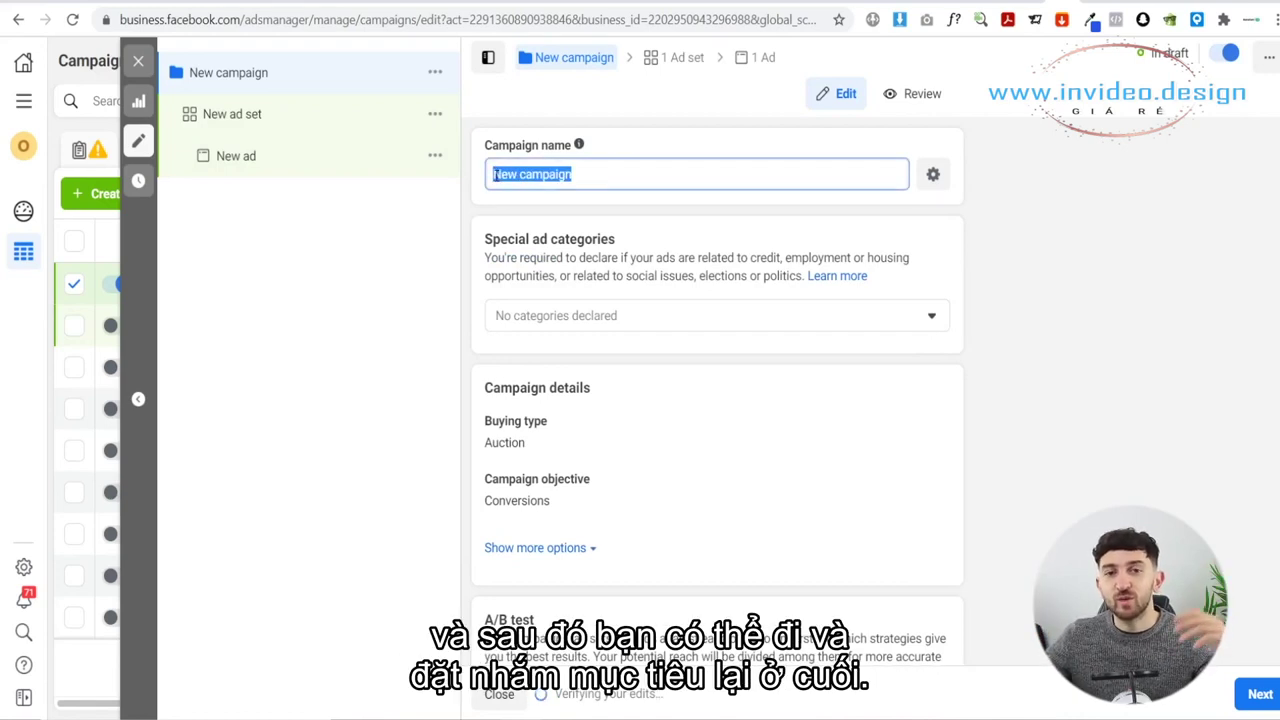
pyautogui.write('Name of your business warm traffic re-targeting')
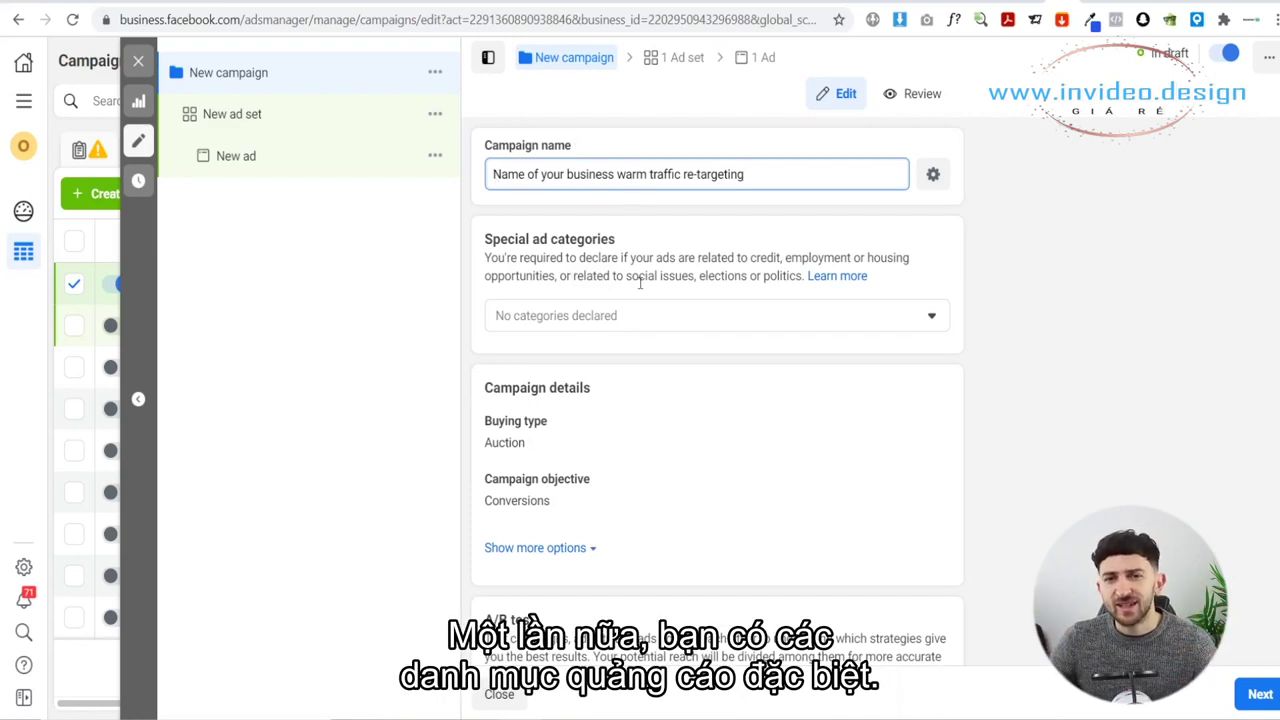
pyautogui.click(607, 322)
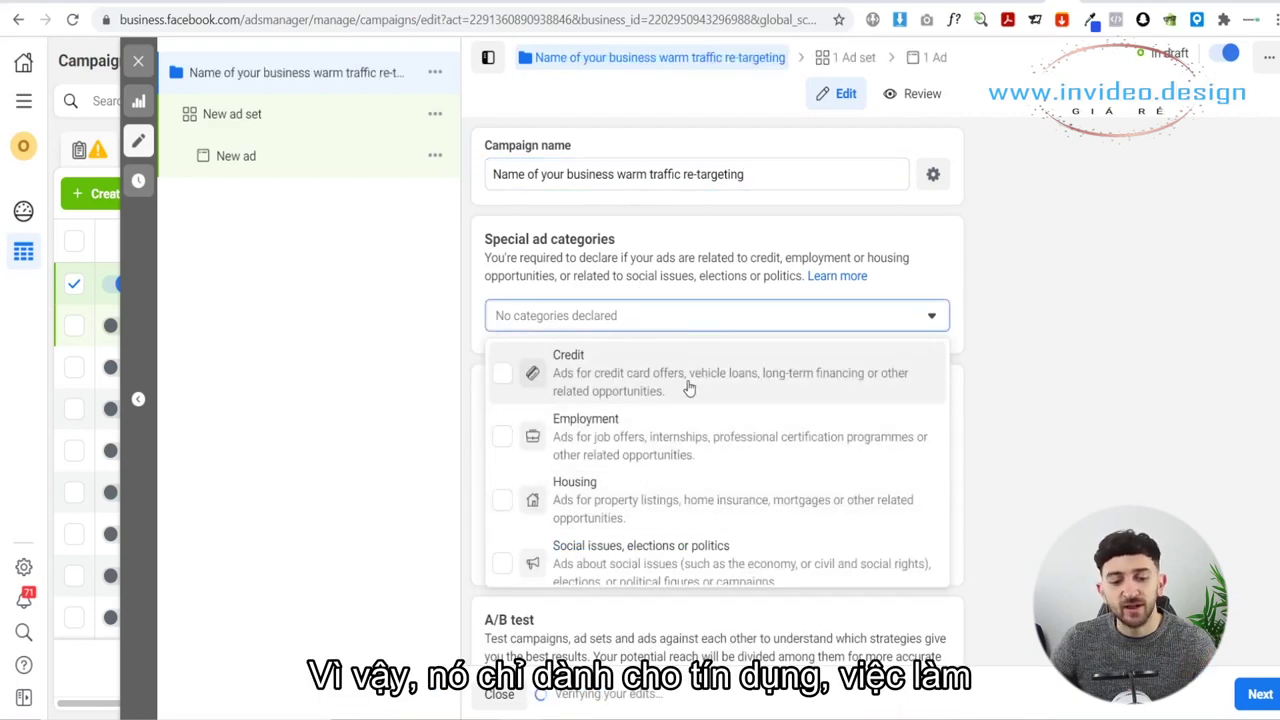
pyautogui.click(958, 417)
# Turn on Campaign budget optimisation for the campaign.
pyautogui.scroll(-1, 877, 391)
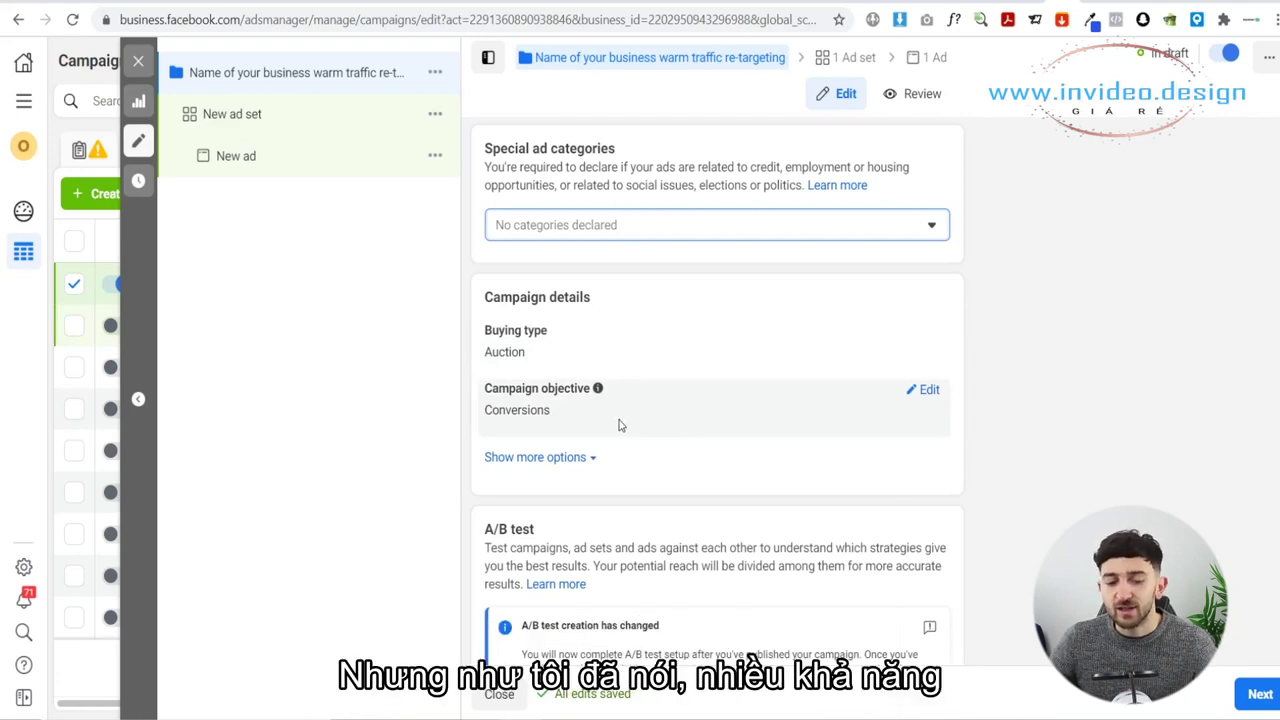
pyautogui.scroll(-2, 680, 406)
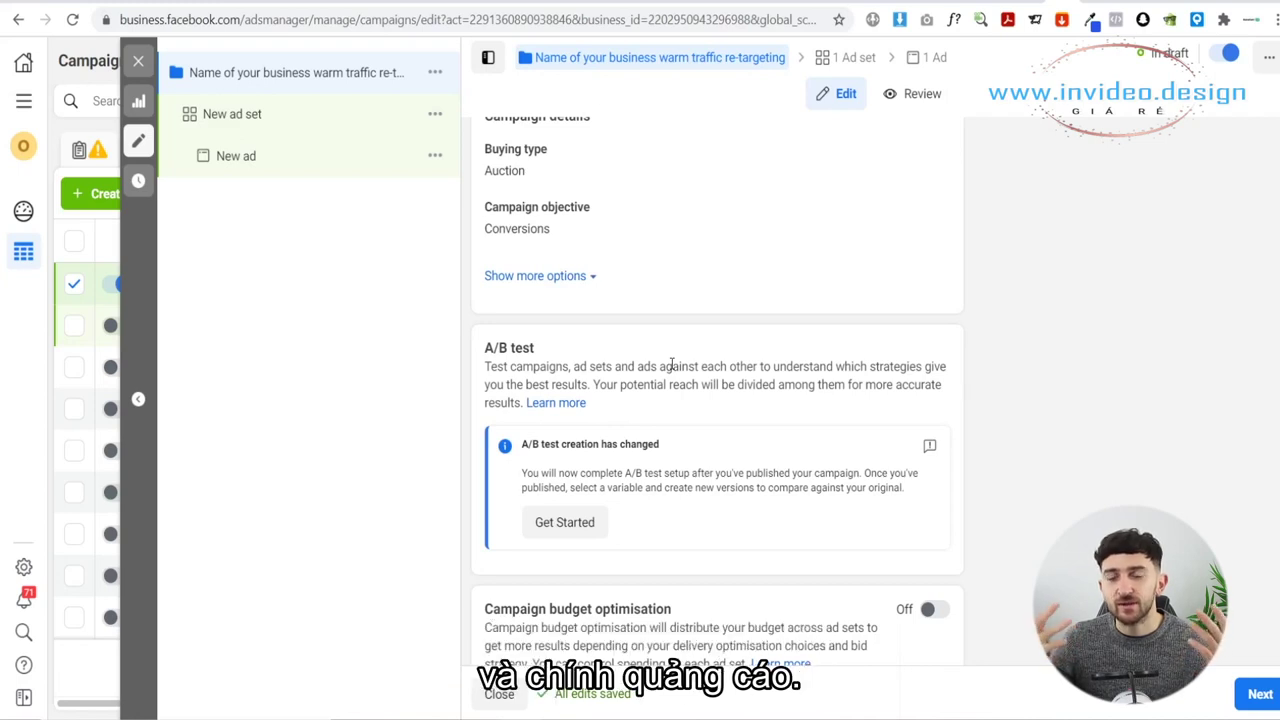
pyautogui.scroll(-1, 737, 312)
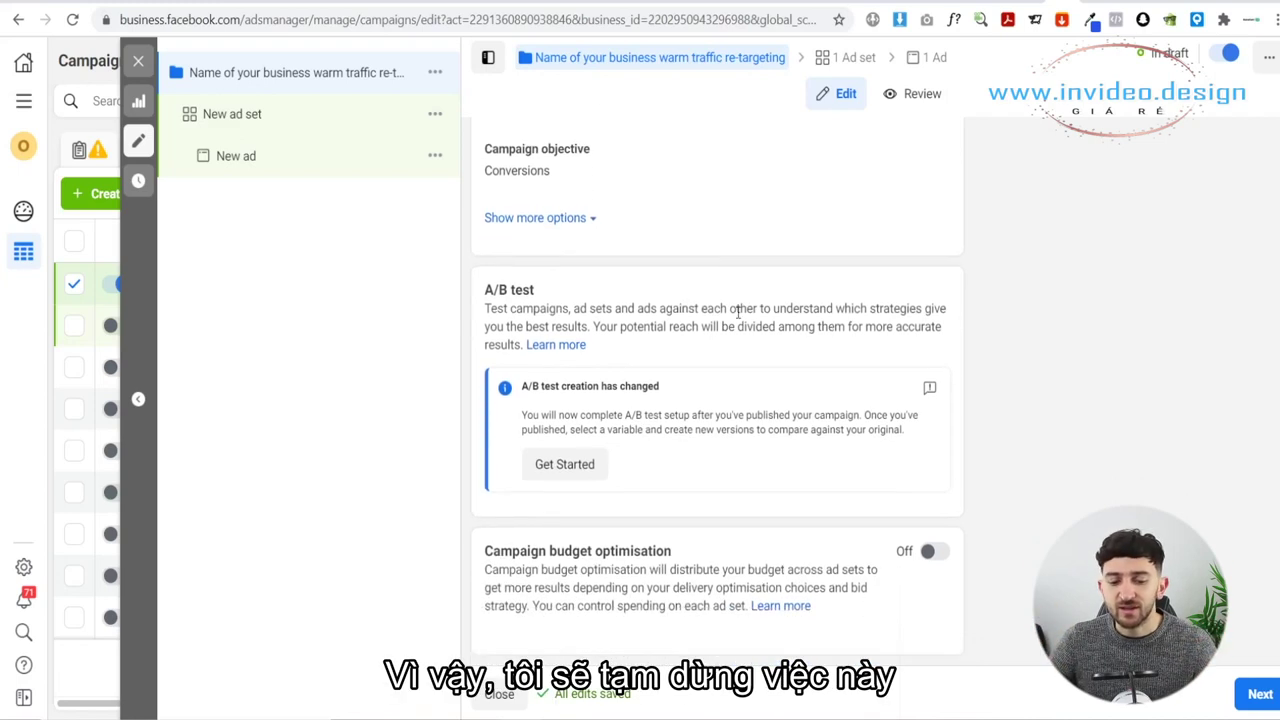
pyautogui.click(930, 556)
pyautogui.scroll(-3, 675, 437)
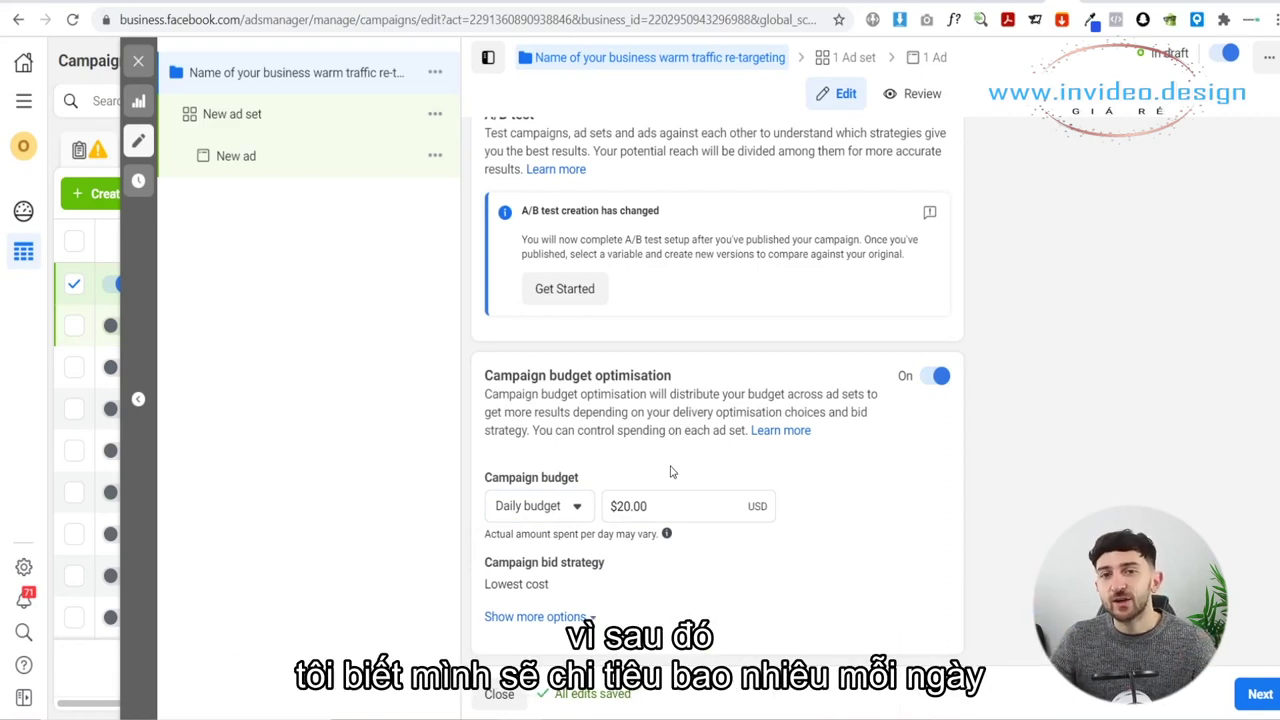
# Try a lifetime budget for the campaign and return to a daily budget.
pyautogui.click(535, 510)
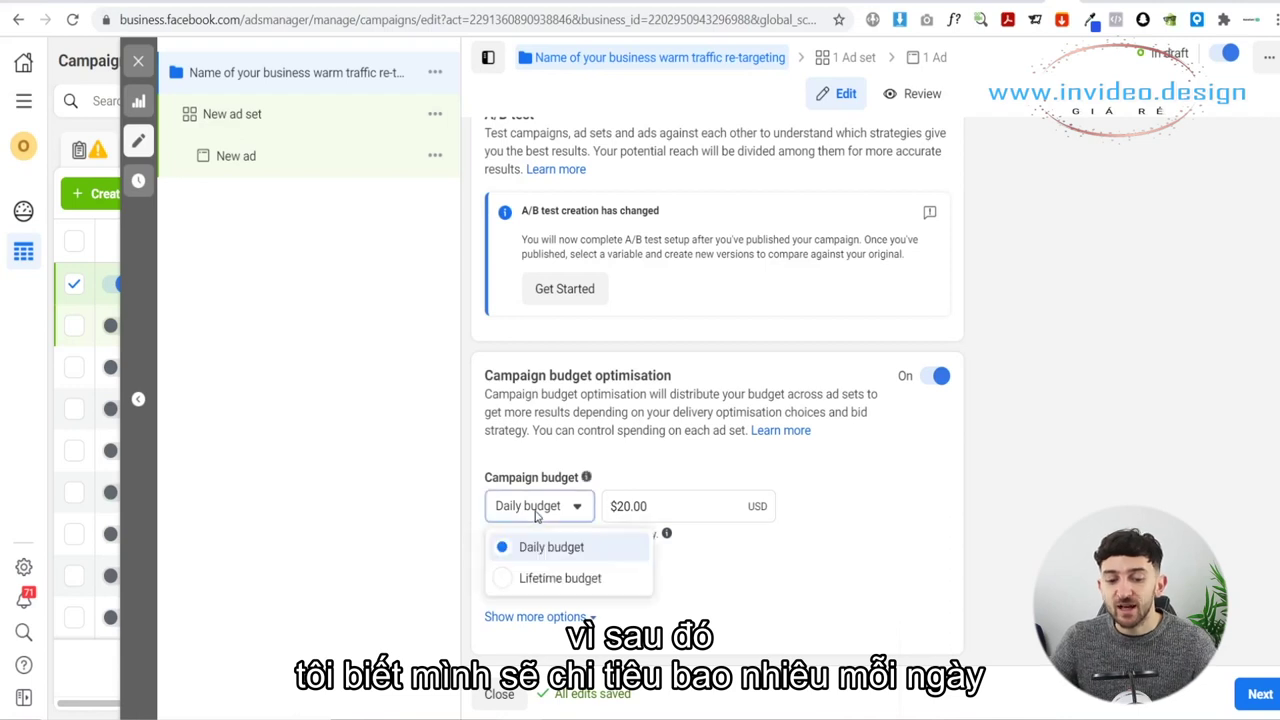
pyautogui.click(540, 578)
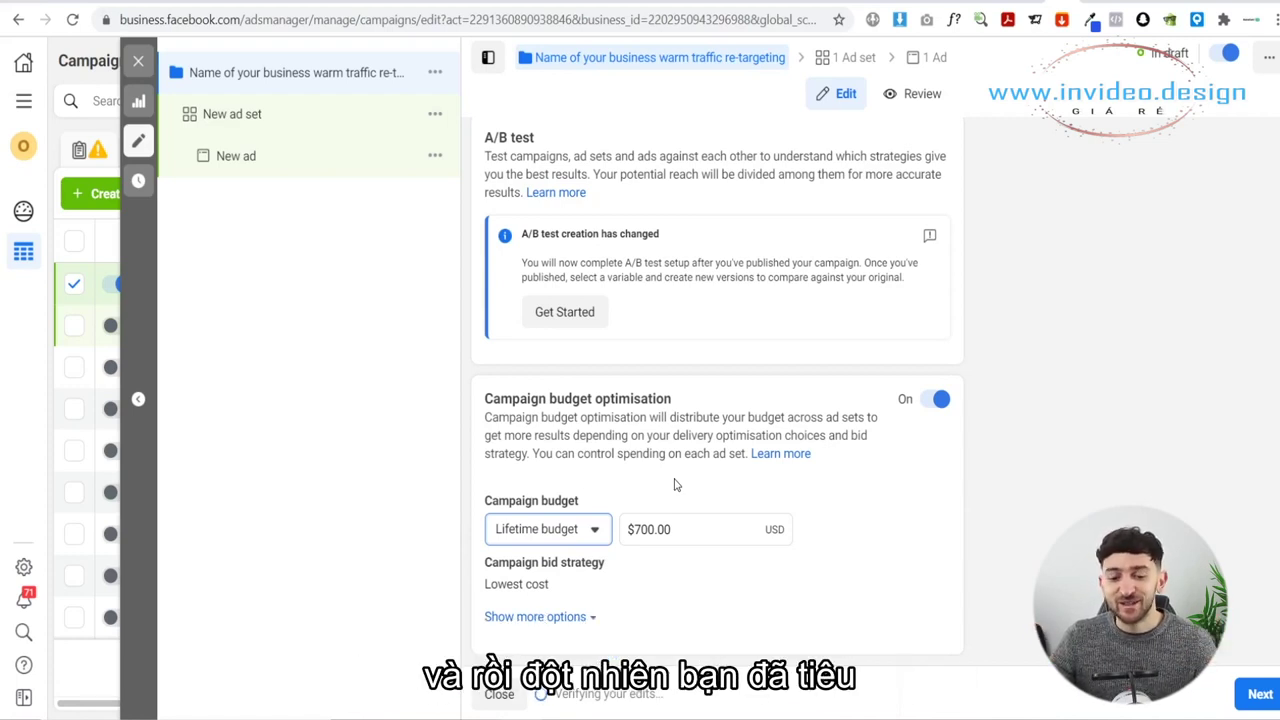
pyautogui.click(584, 540)
pyautogui.click(539, 571)
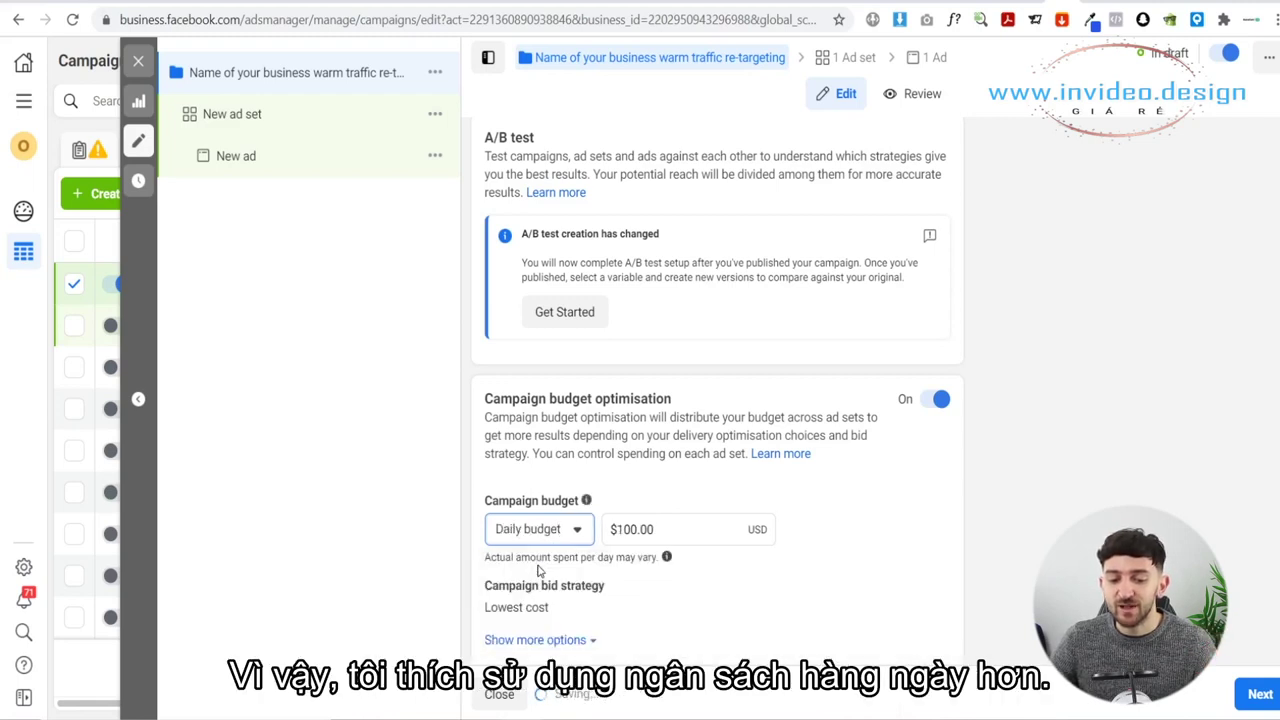
# Set the campaign's daily budget to $100.
pyautogui.click(668, 529)
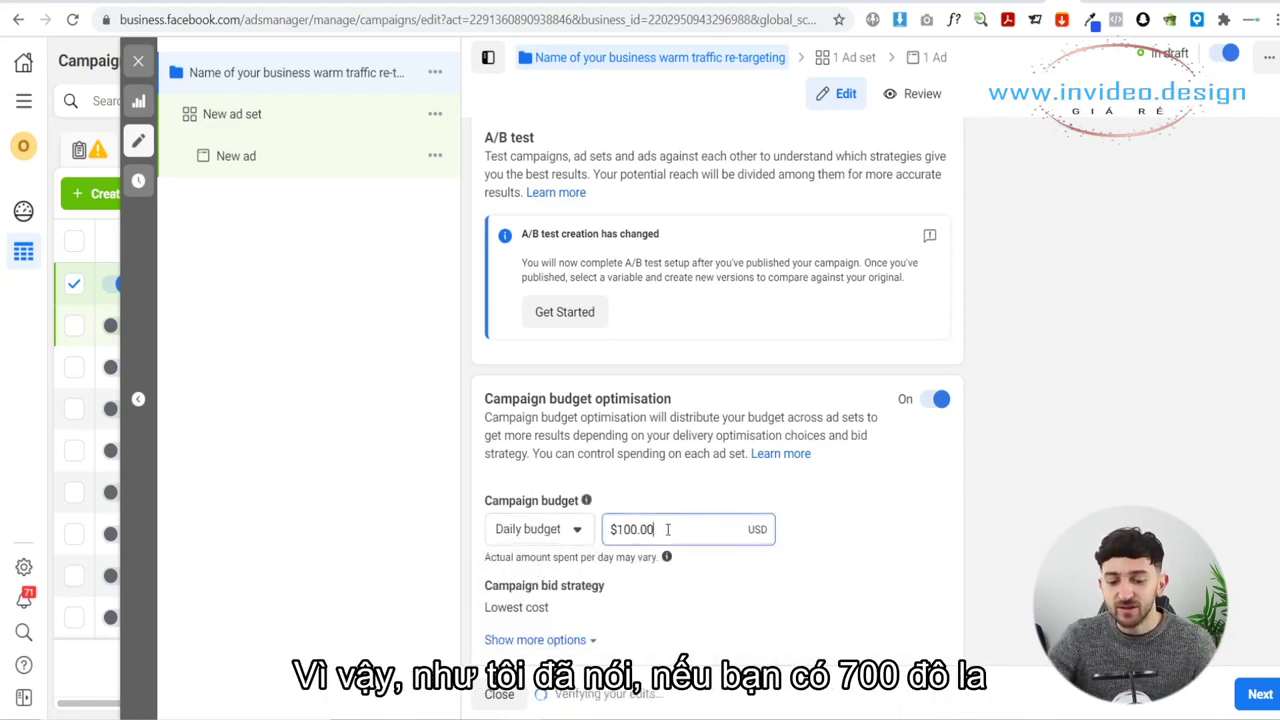
pyautogui.press('BackSpace')
pyautogui.press('BackSpace')
pyautogui.press('BackSpace')
pyautogui.press('BackSpace')
pyautogui.press('BackSpace')
pyautogui.press('BackSpace')
pyautogui.write('70')
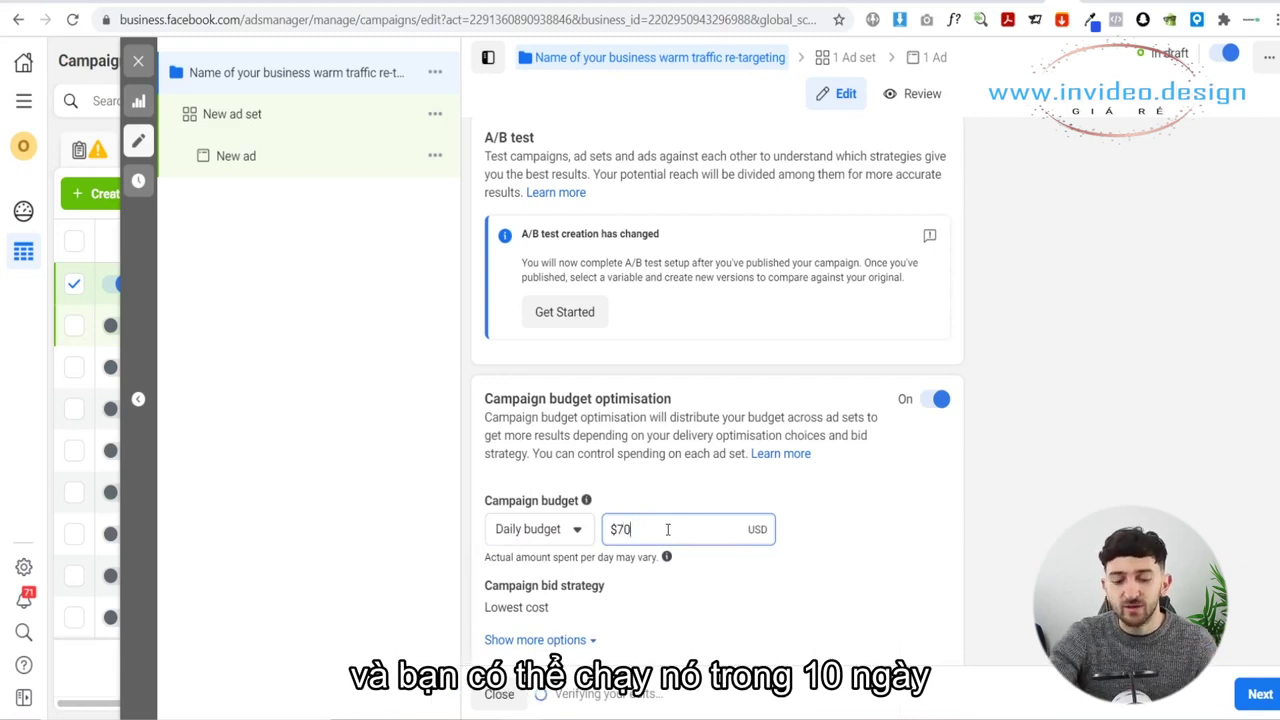
pyautogui.press('BackSpace')
pyautogui.press('BackSpace')
pyautogui.write('100')
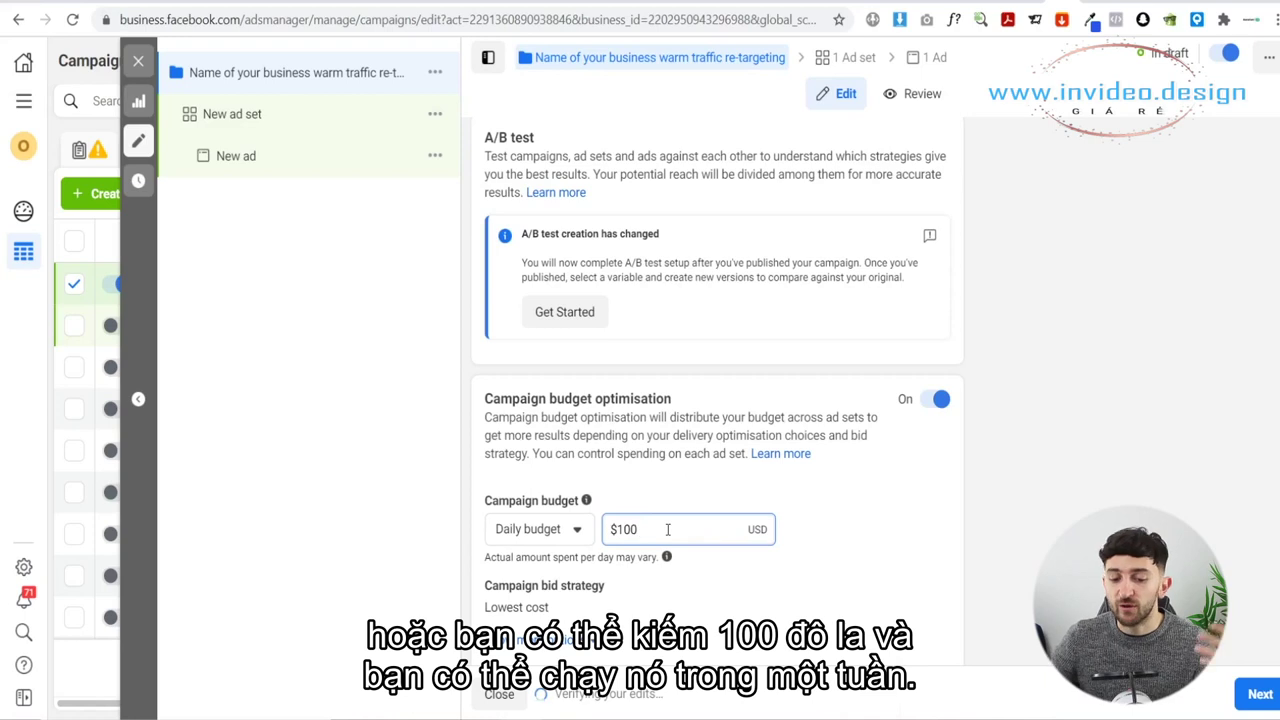
pyautogui.click(860, 528)
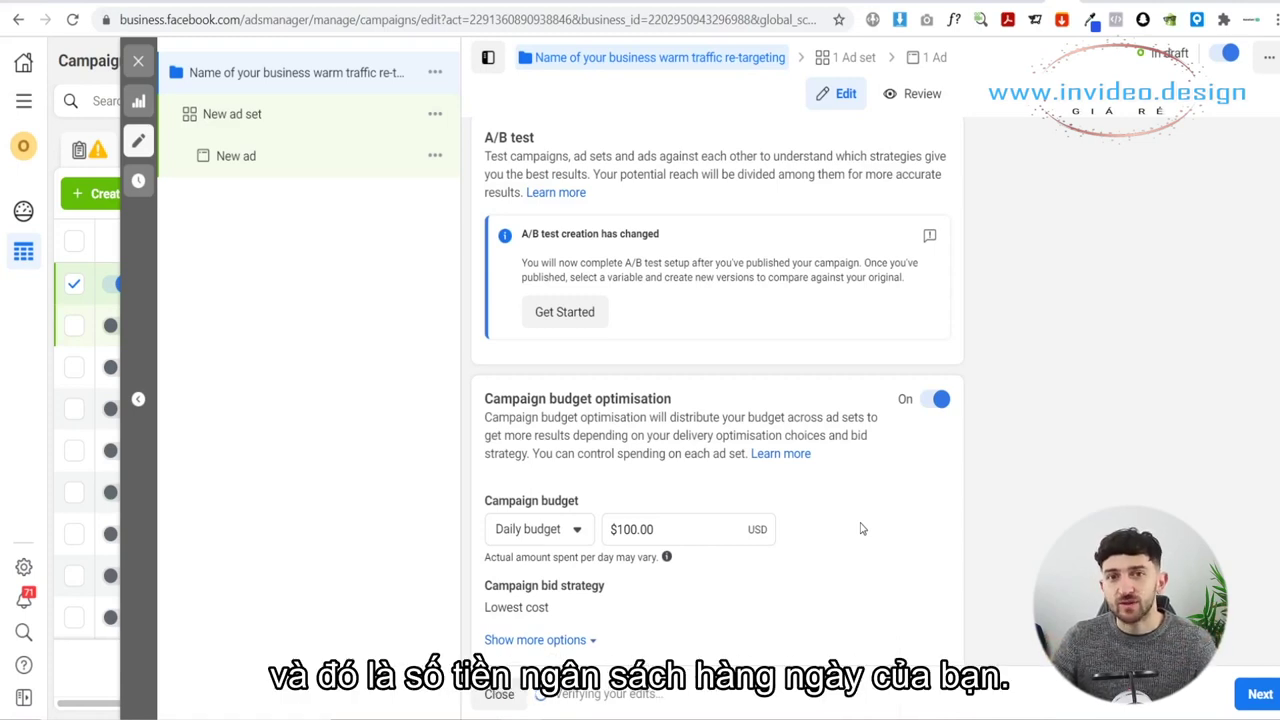
# Continue to the ad set and name it "AddToCart 30 Day Custom Audience".
pyautogui.scroll(-1, 1058, 502)
pyautogui.click(1260, 694)
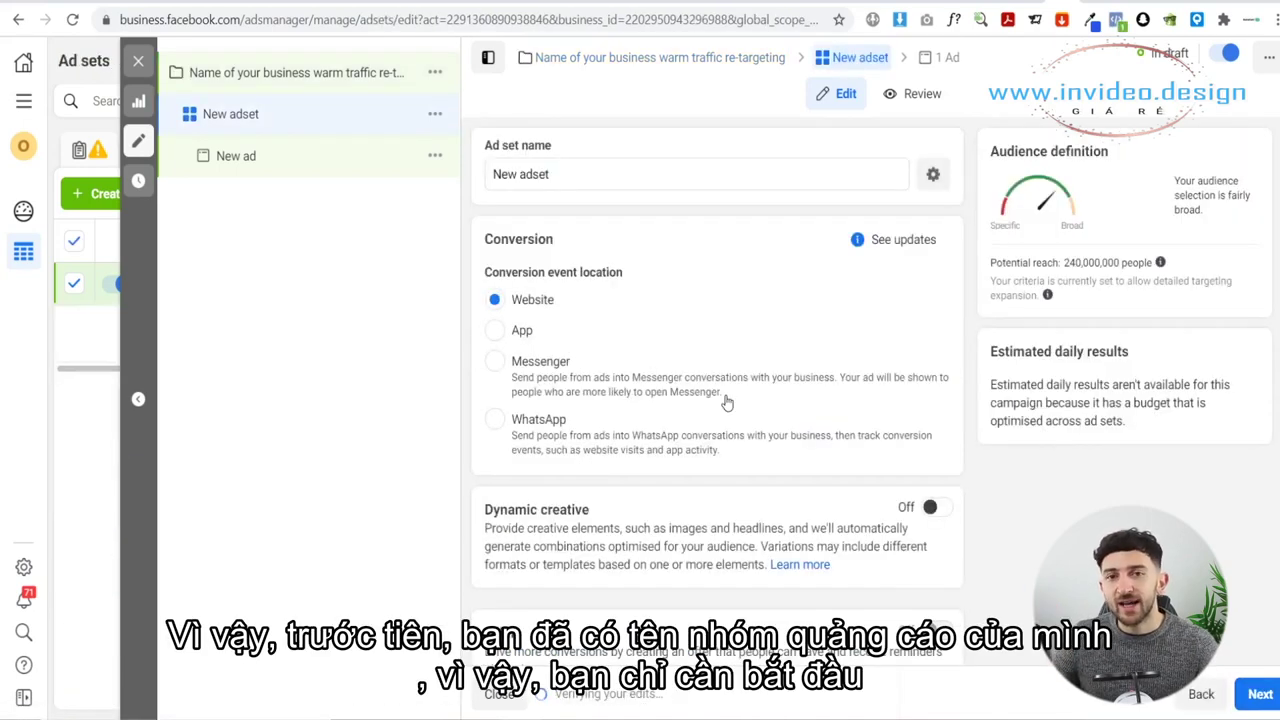
pyautogui.tripleClick(577, 174)
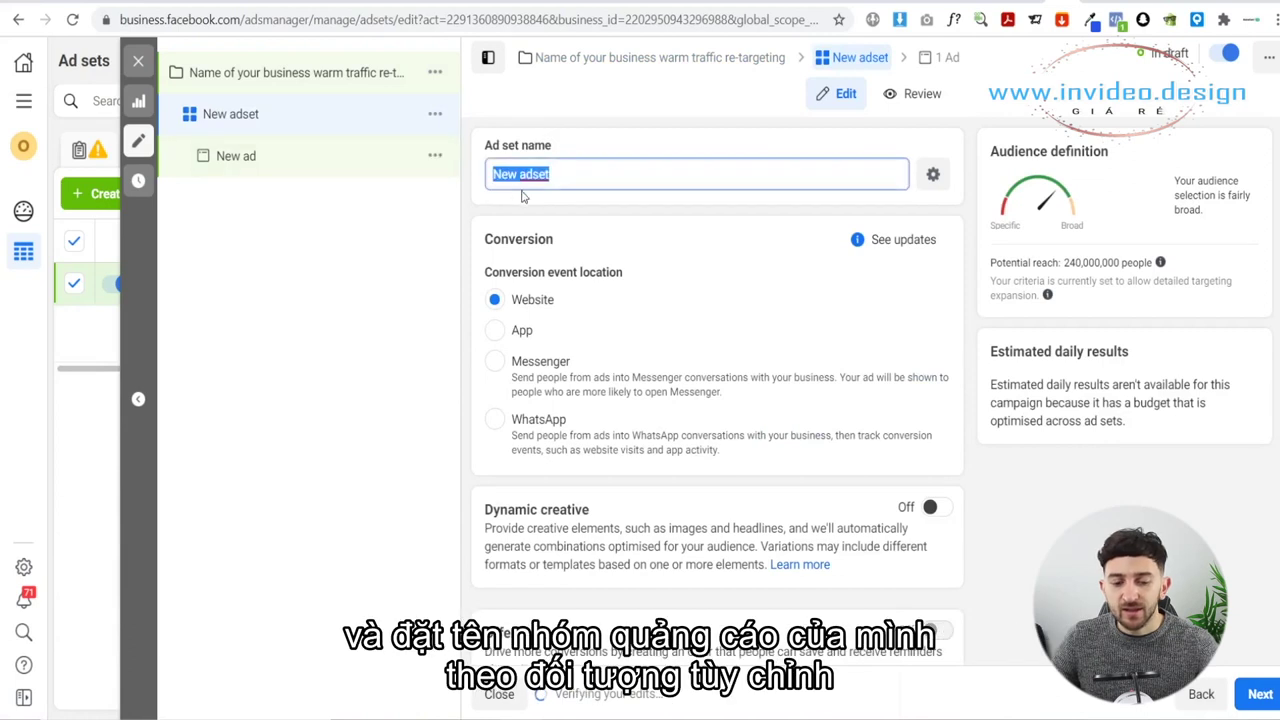
pyautogui.write('AddToCart 30 Day Custom Audience')
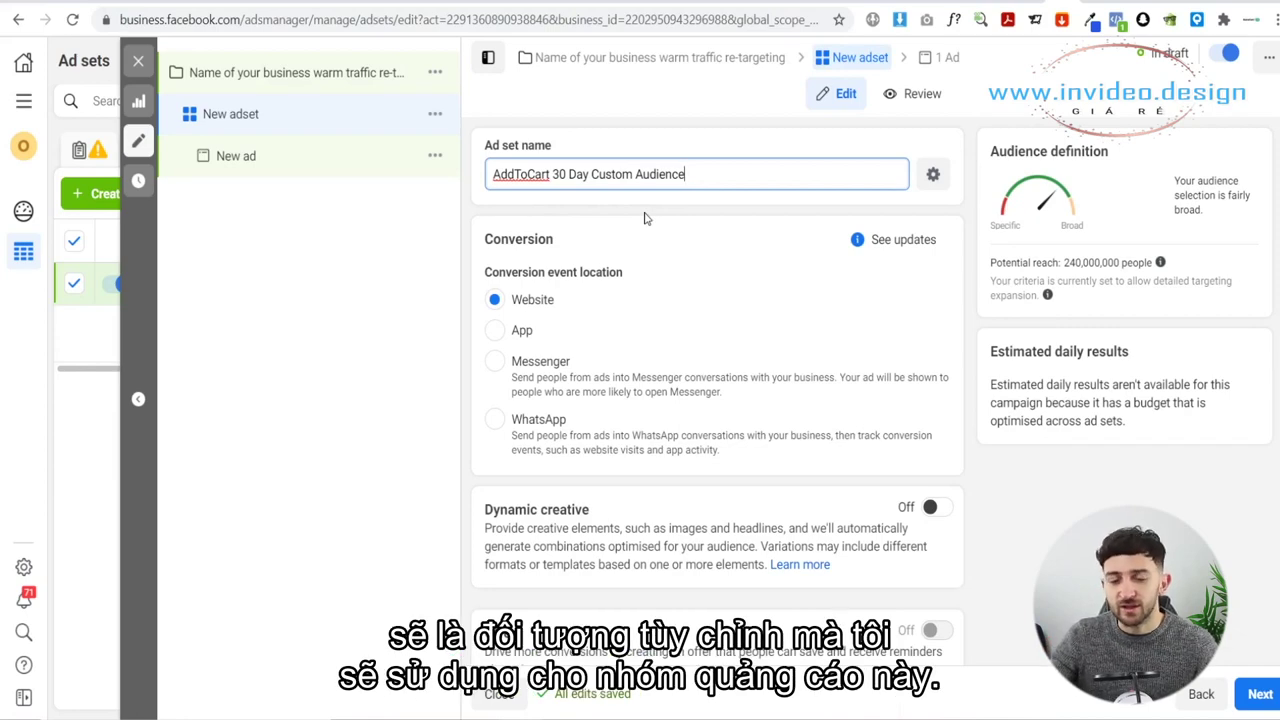
# Target the ad set at the existing website custom audience "Add to Cart + Initiate Checkout".
pyautogui.scroll(-3, 670, 240)
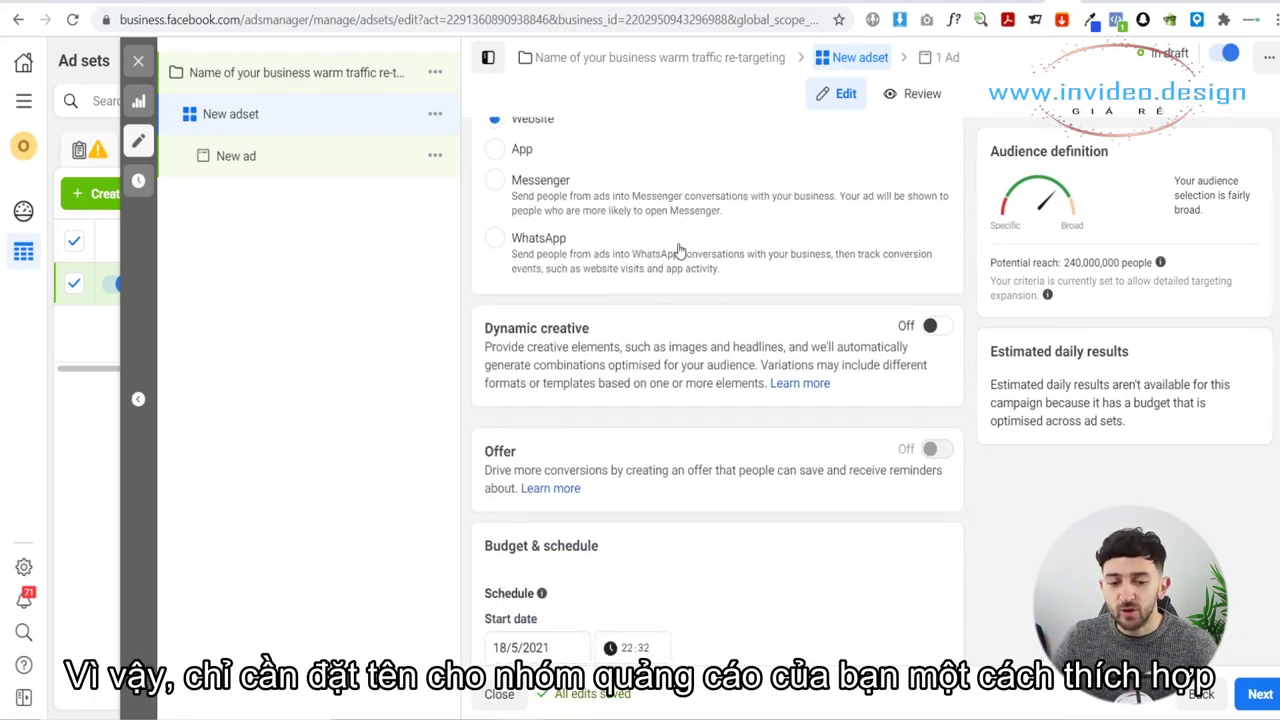
pyautogui.scroll(-2, 678, 247)
pyautogui.scroll(1, 689, 289)
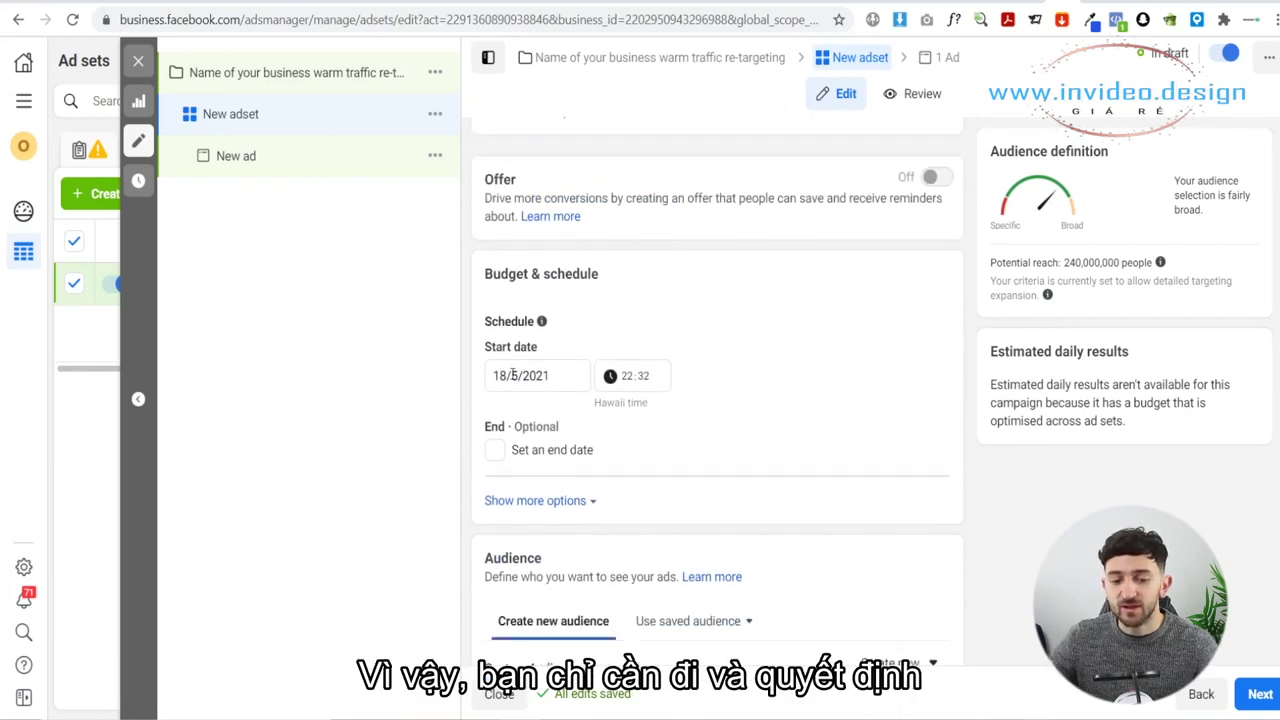
pyautogui.scroll(2, 515, 375)
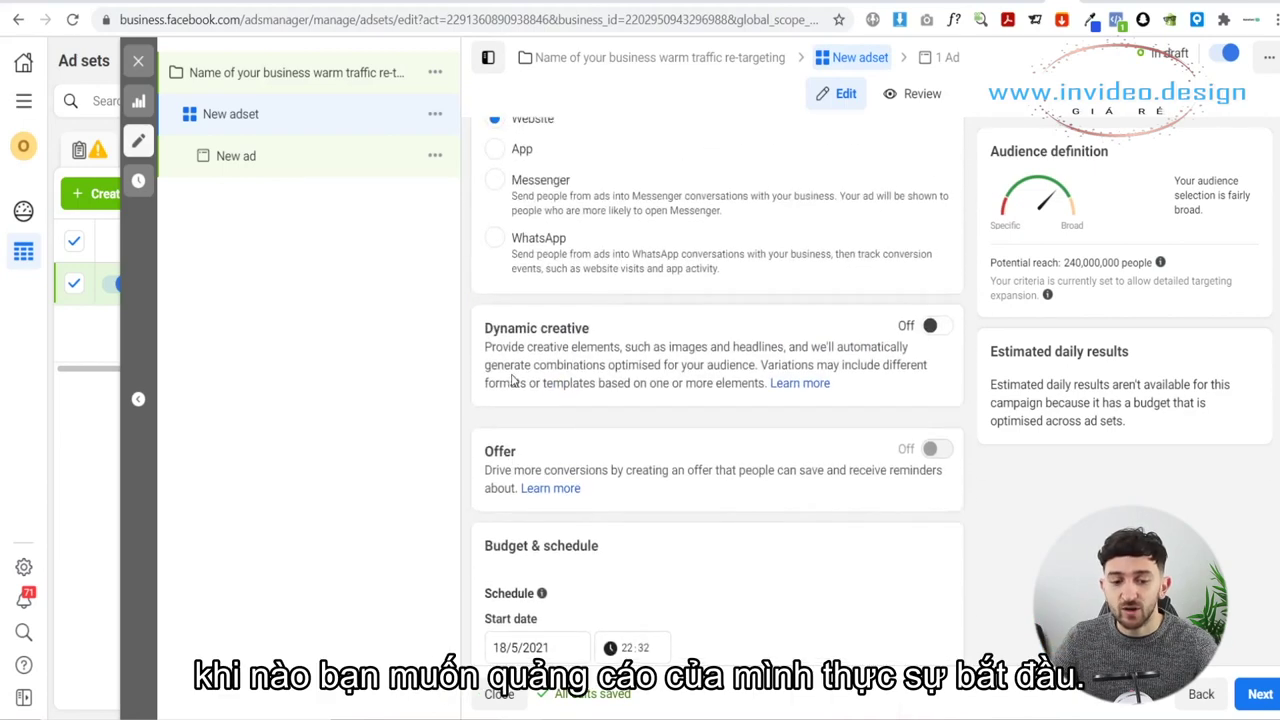
pyautogui.scroll(-5, 575, 357)
pyautogui.scroll(-2, 575, 357)
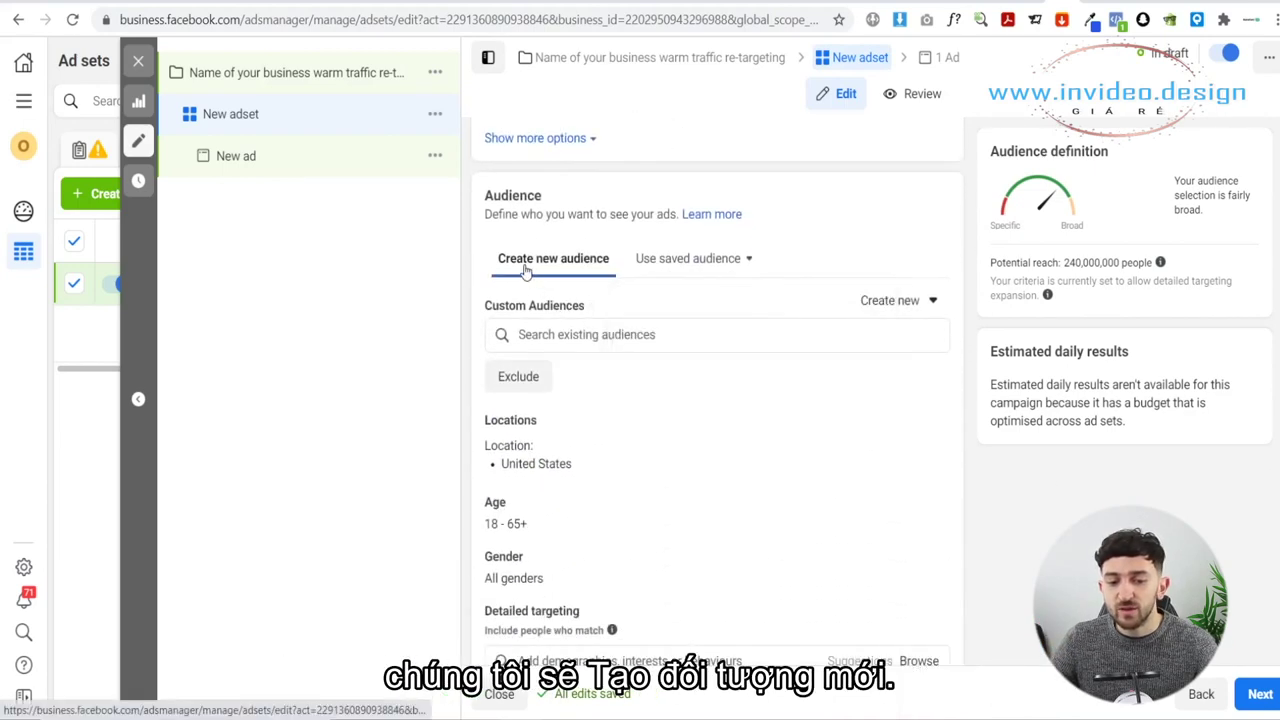
pyautogui.click(552, 341)
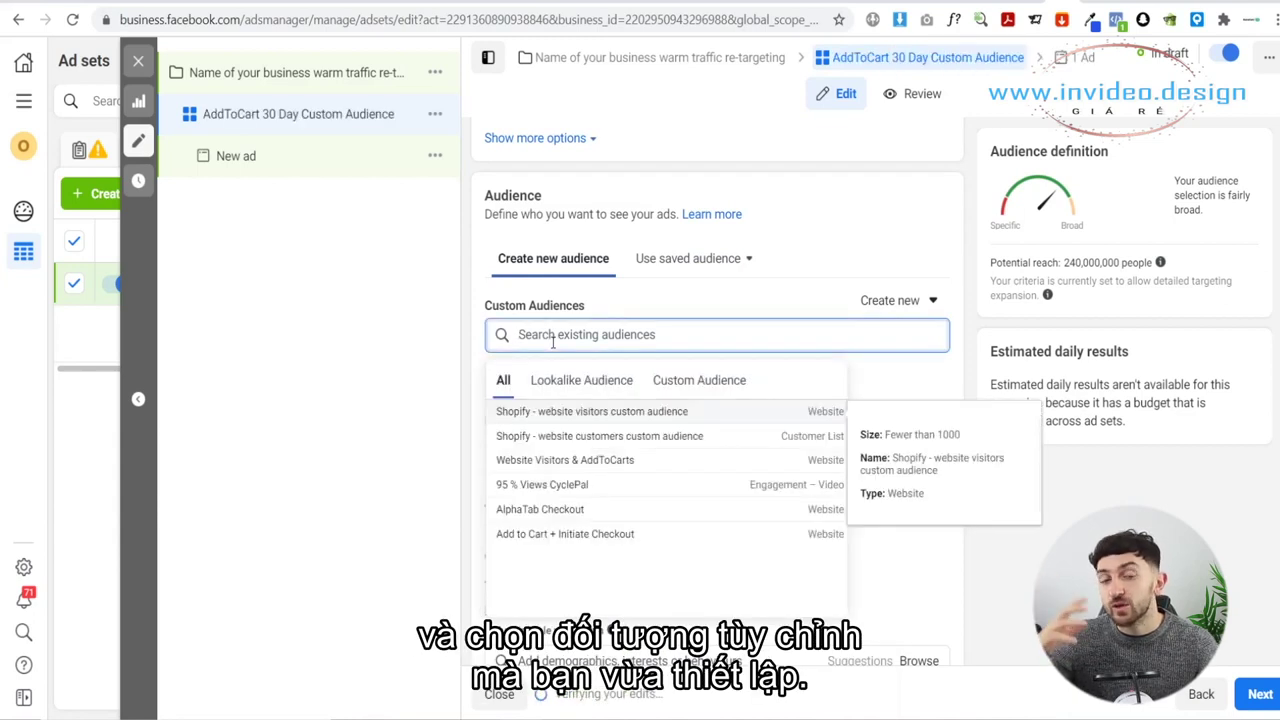
pyautogui.click(565, 536)
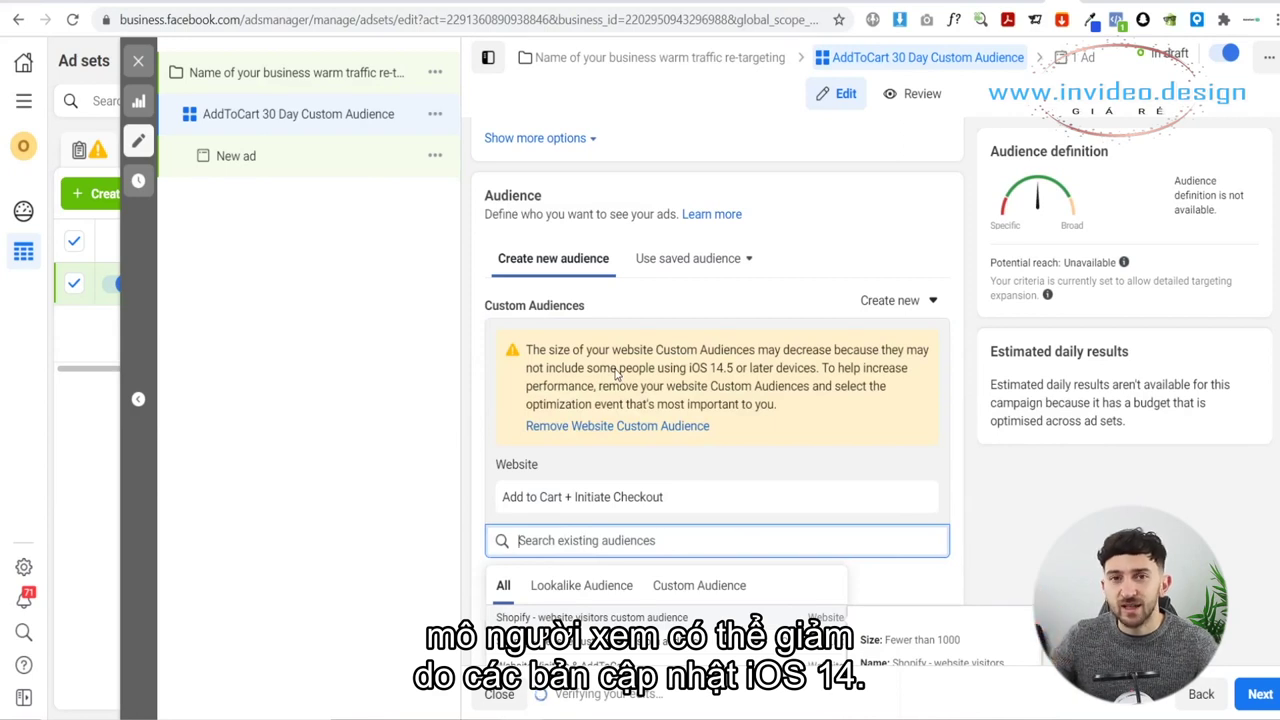
pyautogui.click(1026, 514)
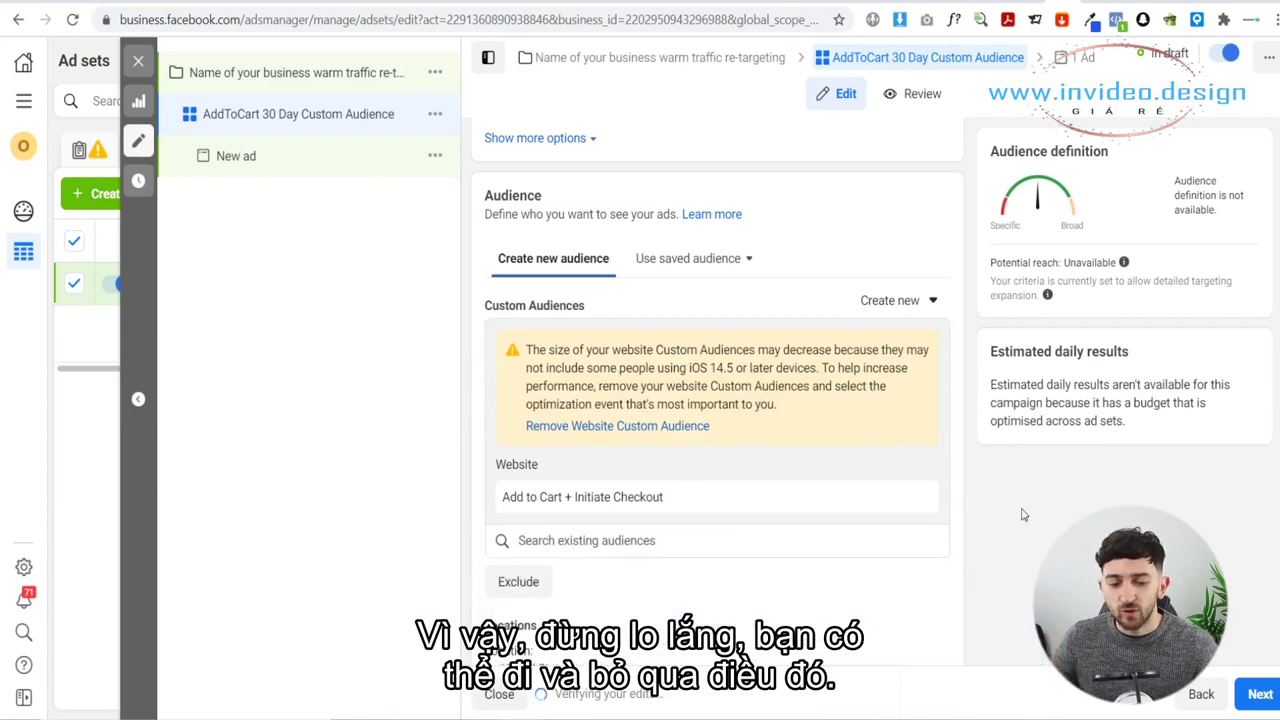
# Review the ad set's locations, age, gender, detailed targeting, placements, and optimisation and delivery settings.
pyautogui.scroll(-3, 845, 409)
pyautogui.scroll(-3, 759, 377)
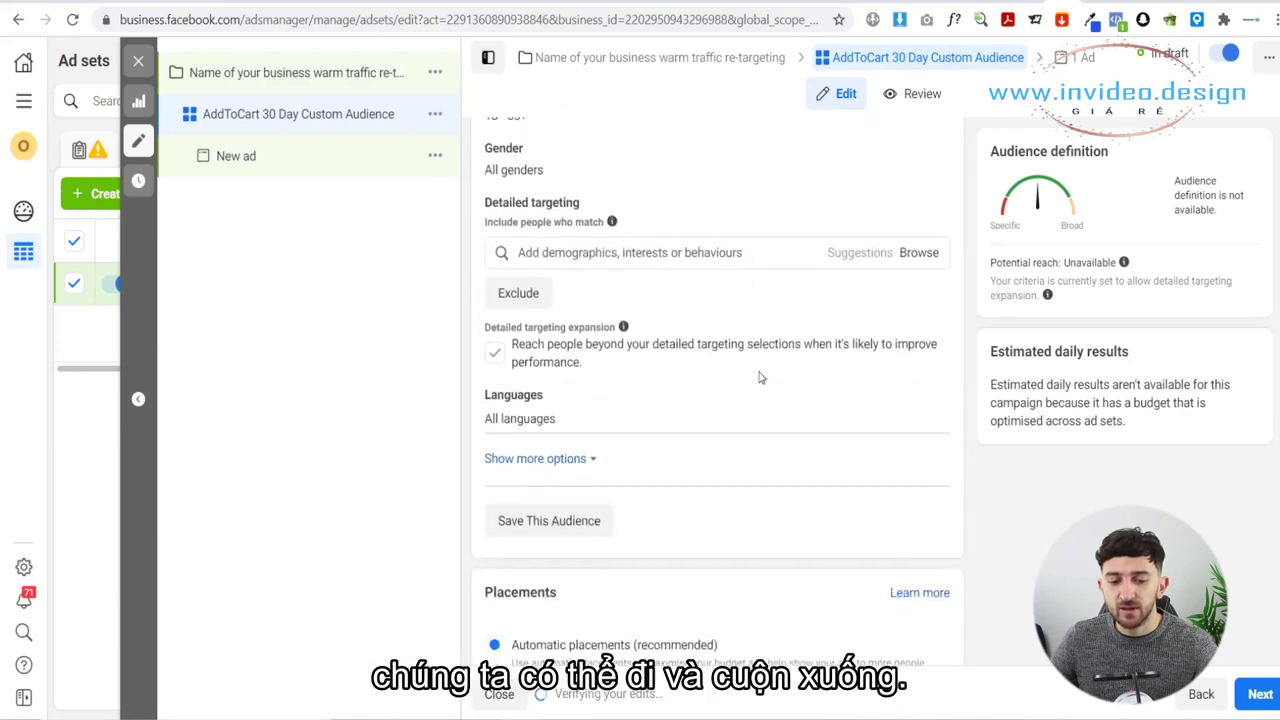
pyautogui.scroll(4, 757, 374)
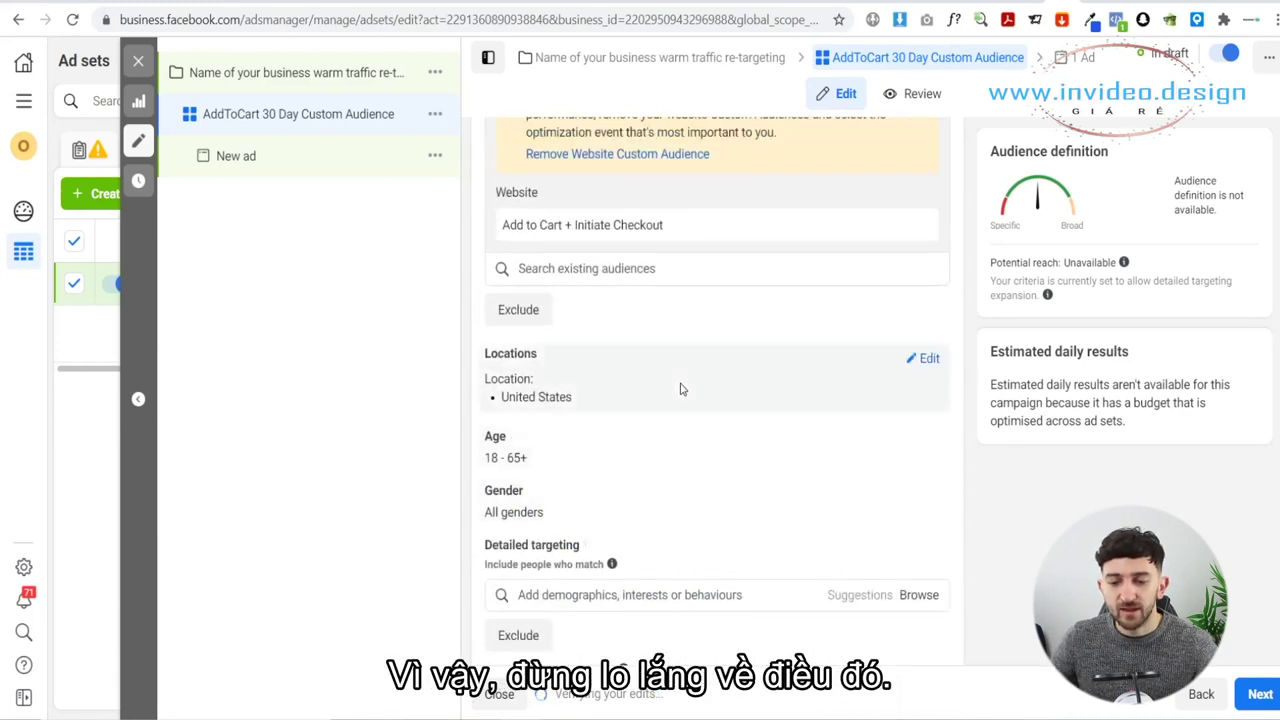
pyautogui.scroll(2, 560, 300)
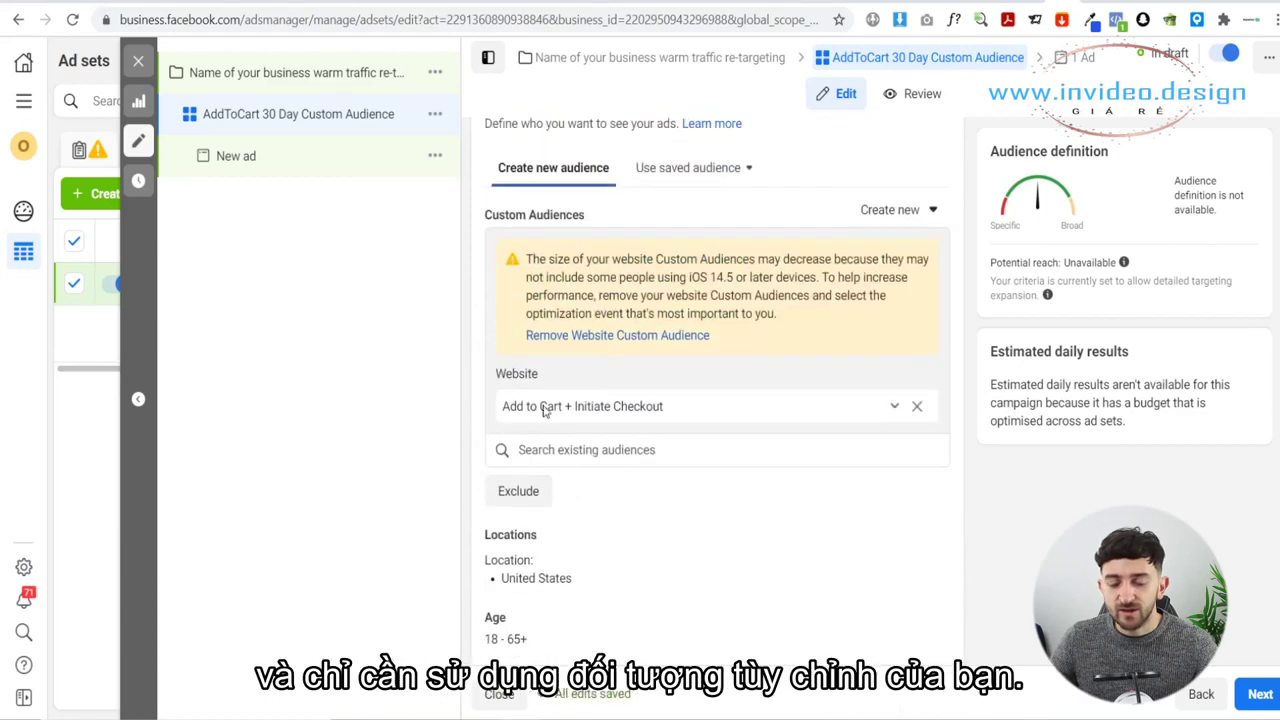
pyautogui.scroll(-2, 560, 408)
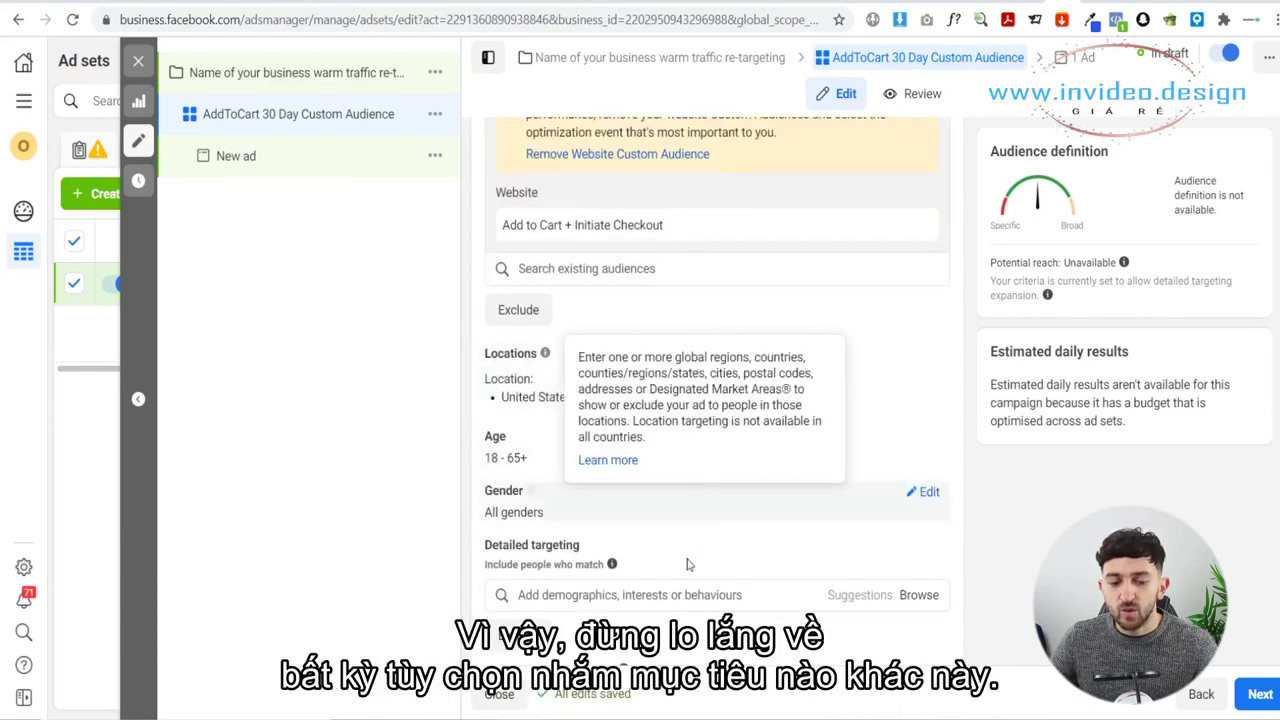
pyautogui.scroll(-6, 727, 496)
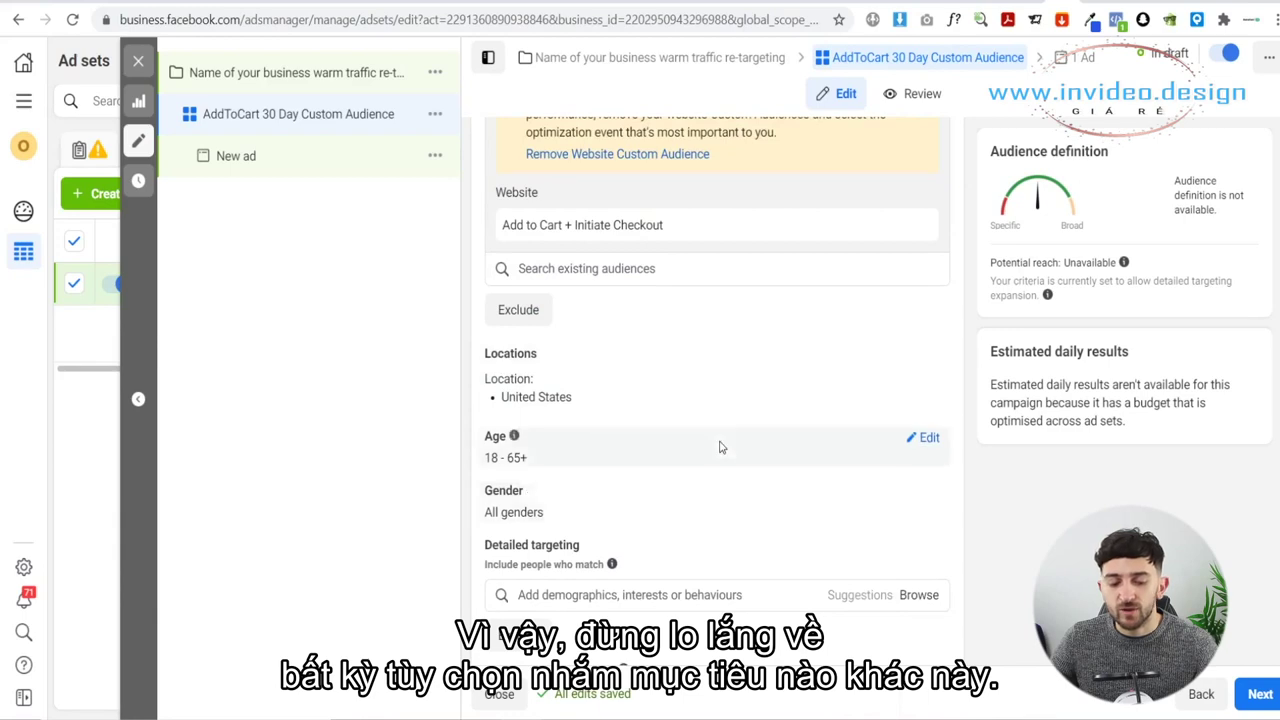
pyautogui.scroll(-2, 719, 419)
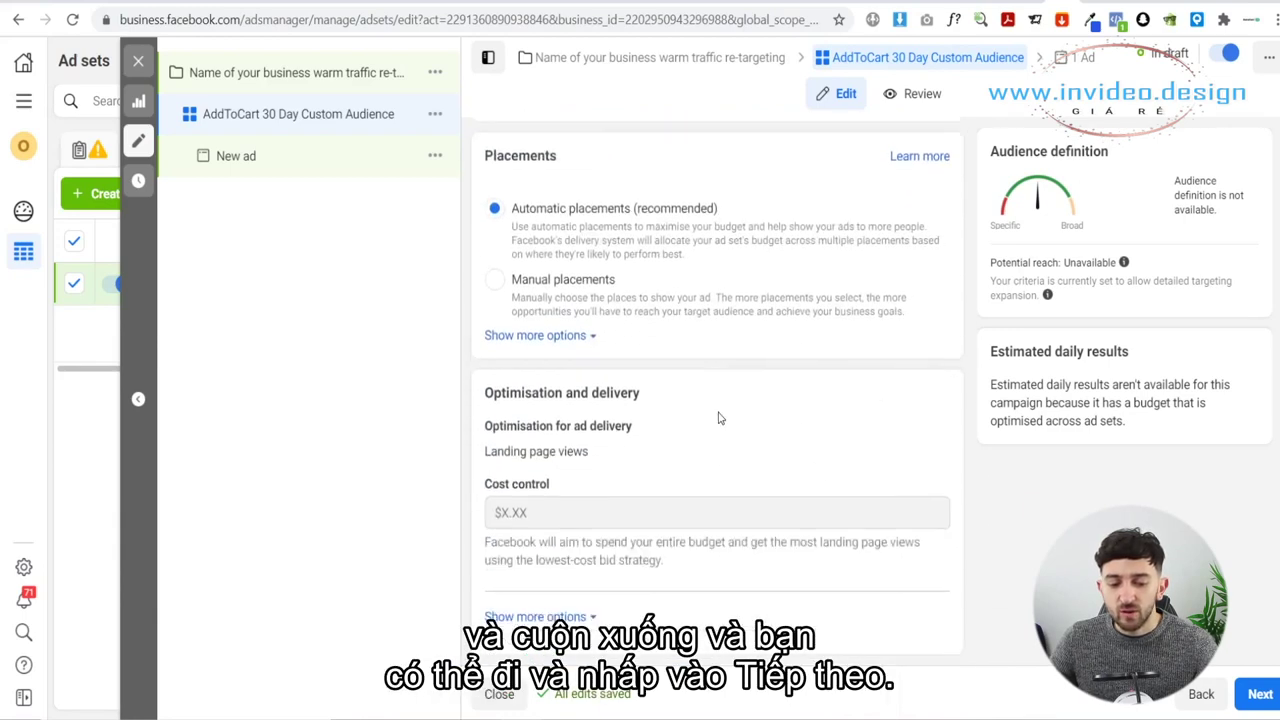
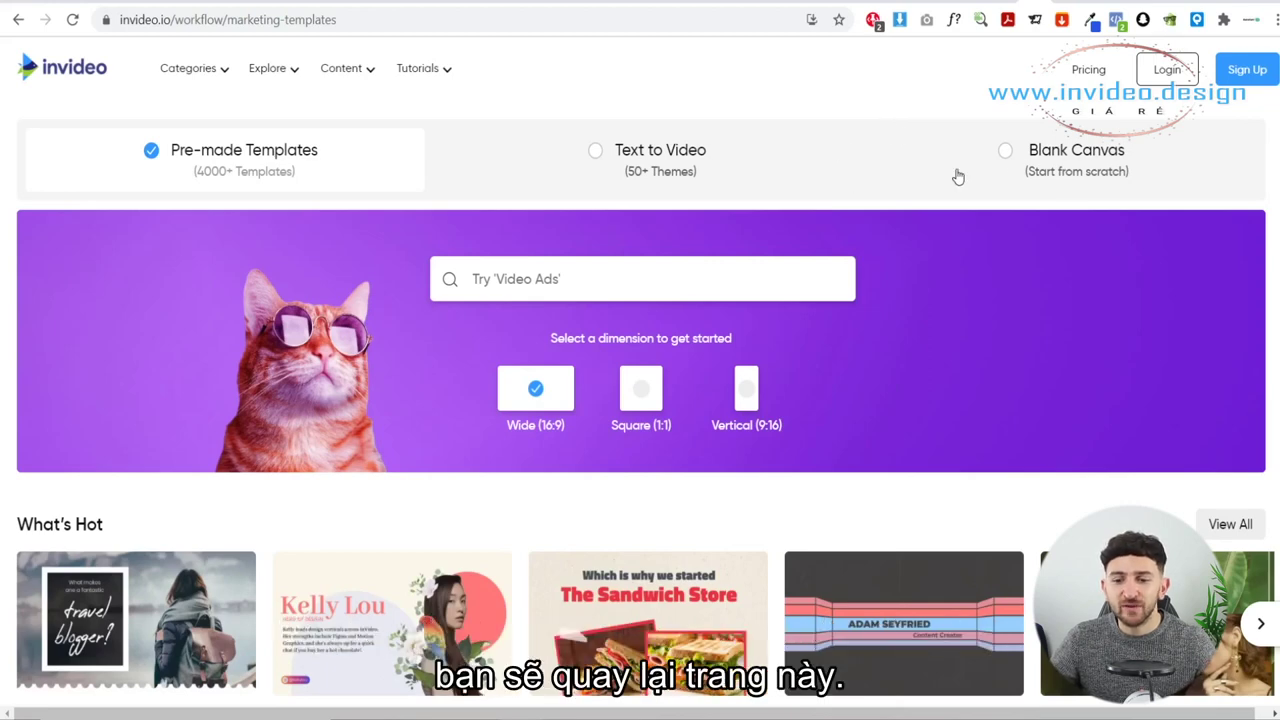
# Switch to InVideo and submit the sign-up form for a free account.
pyautogui.click(1258, 75)
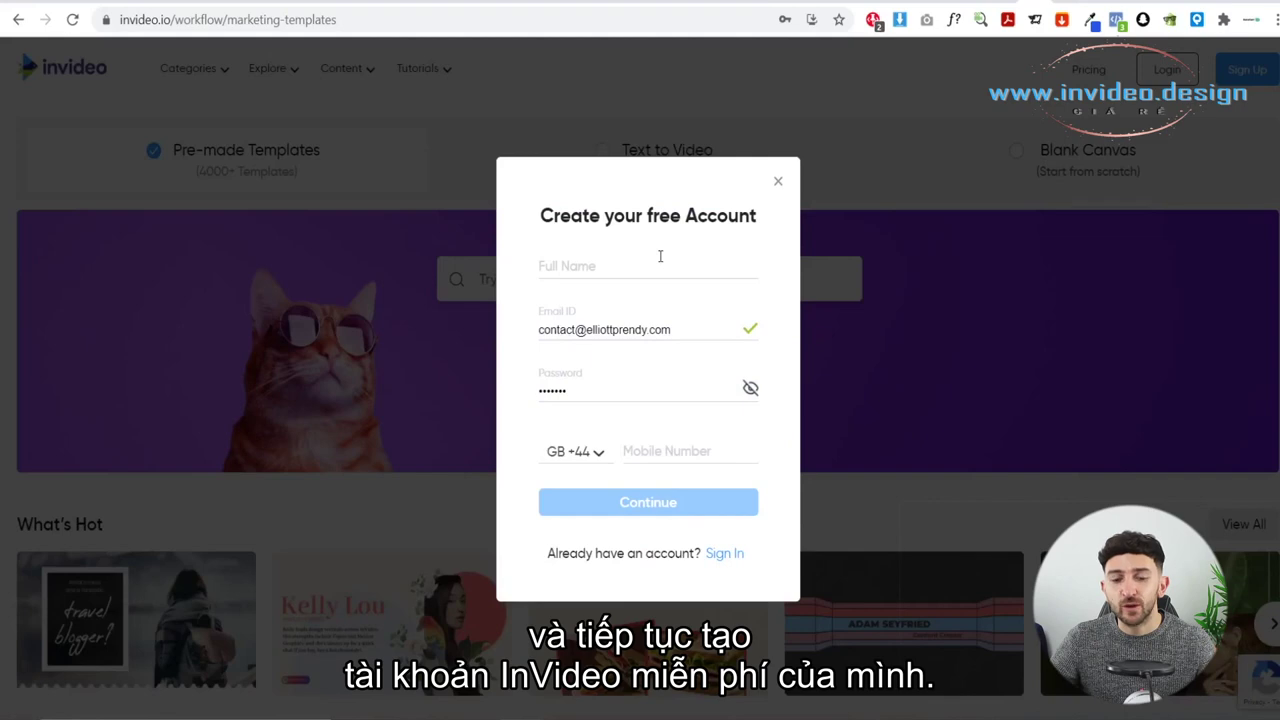
pyautogui.click(650, 503)
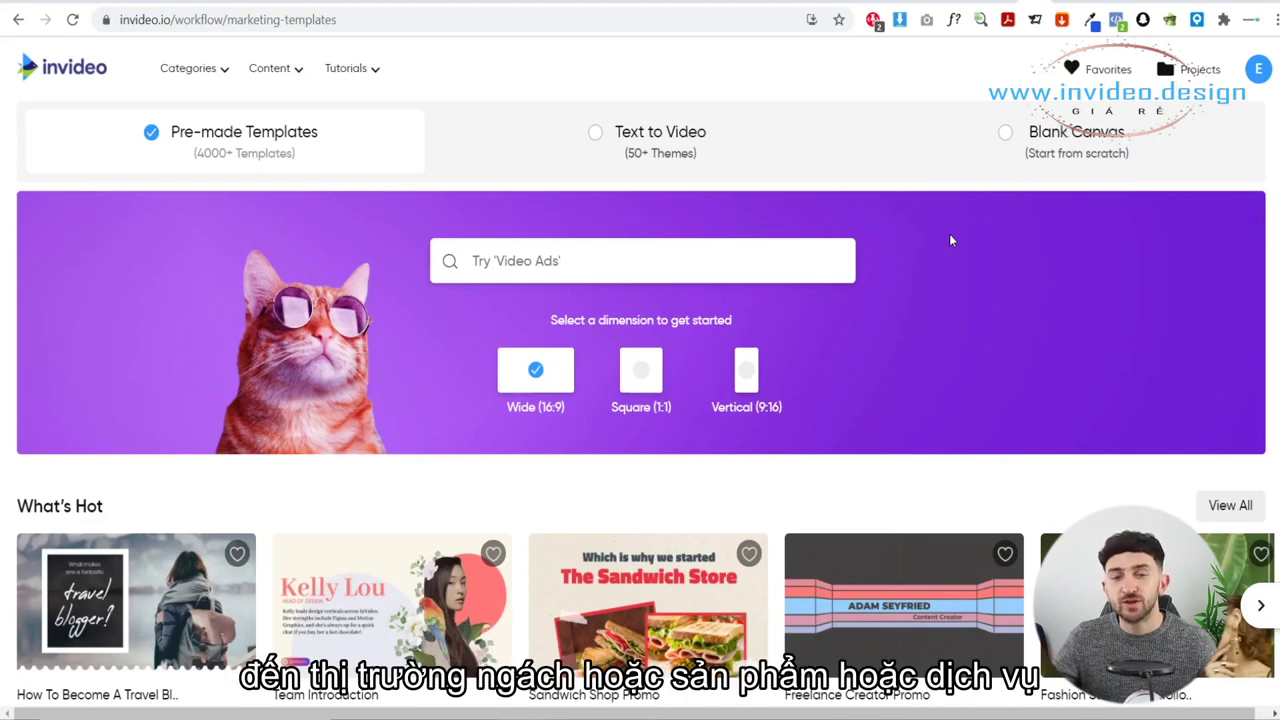
# Search the square (1:1) pre-made templates for "tailor" and start a project from the "Made-To-Measure Shirts & Suits Promo" template.
pyautogui.click(645, 388)
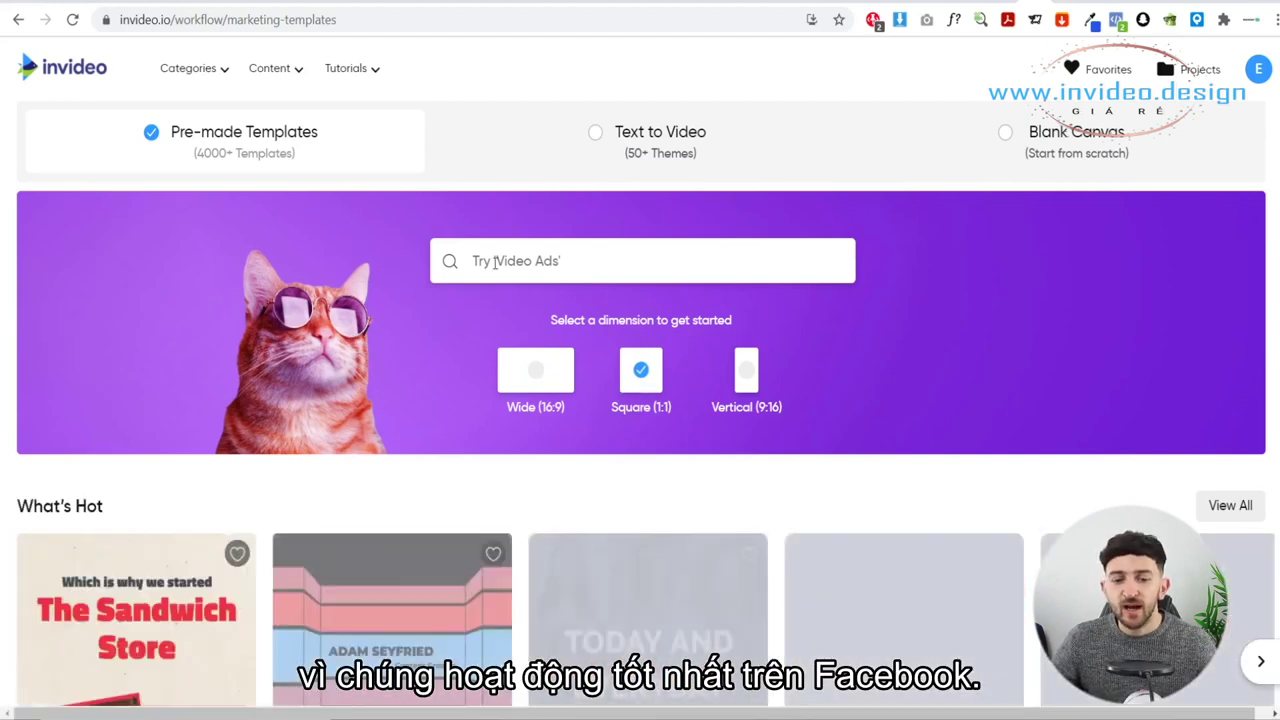
pyautogui.click(543, 253)
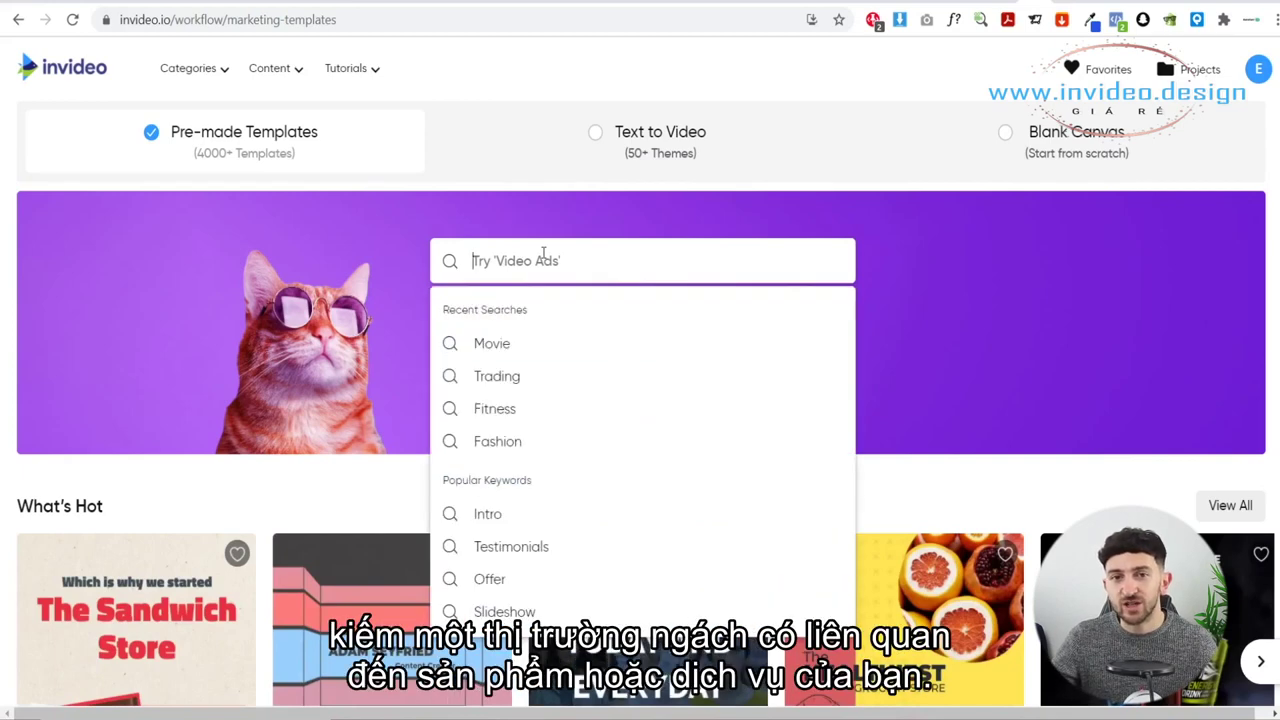
pyautogui.write('tailor')
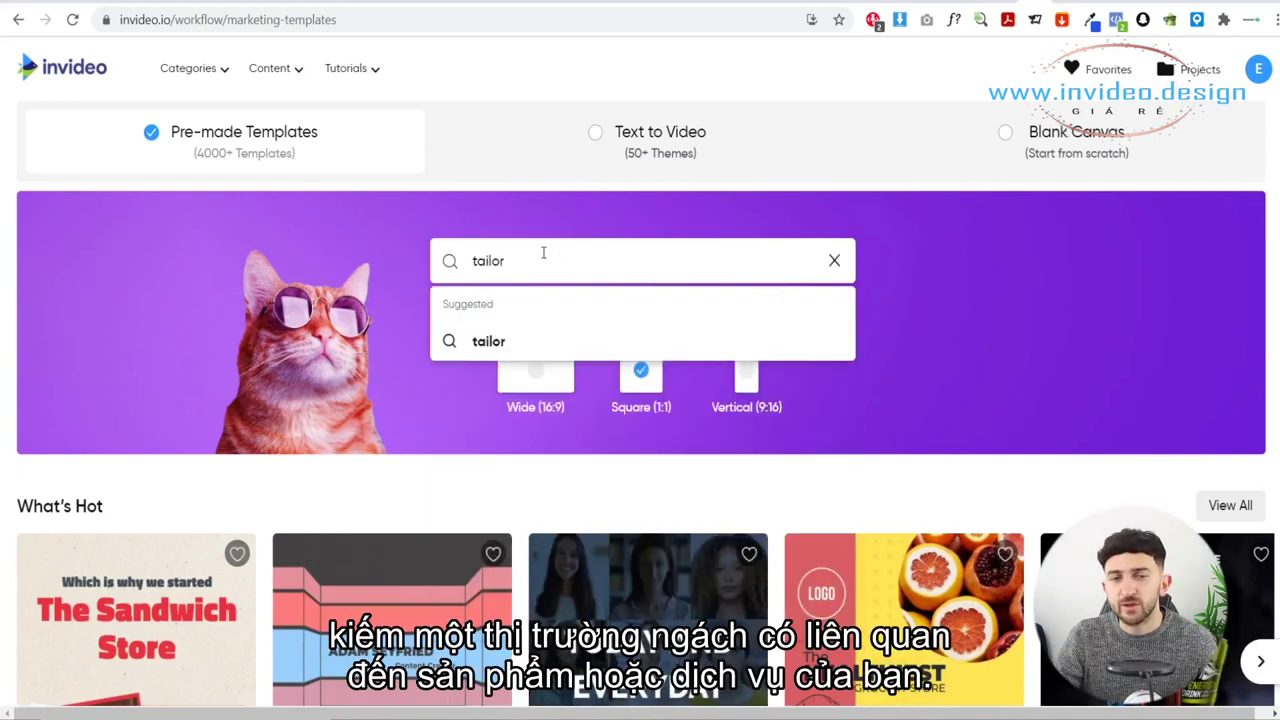
pyautogui.press('Return')
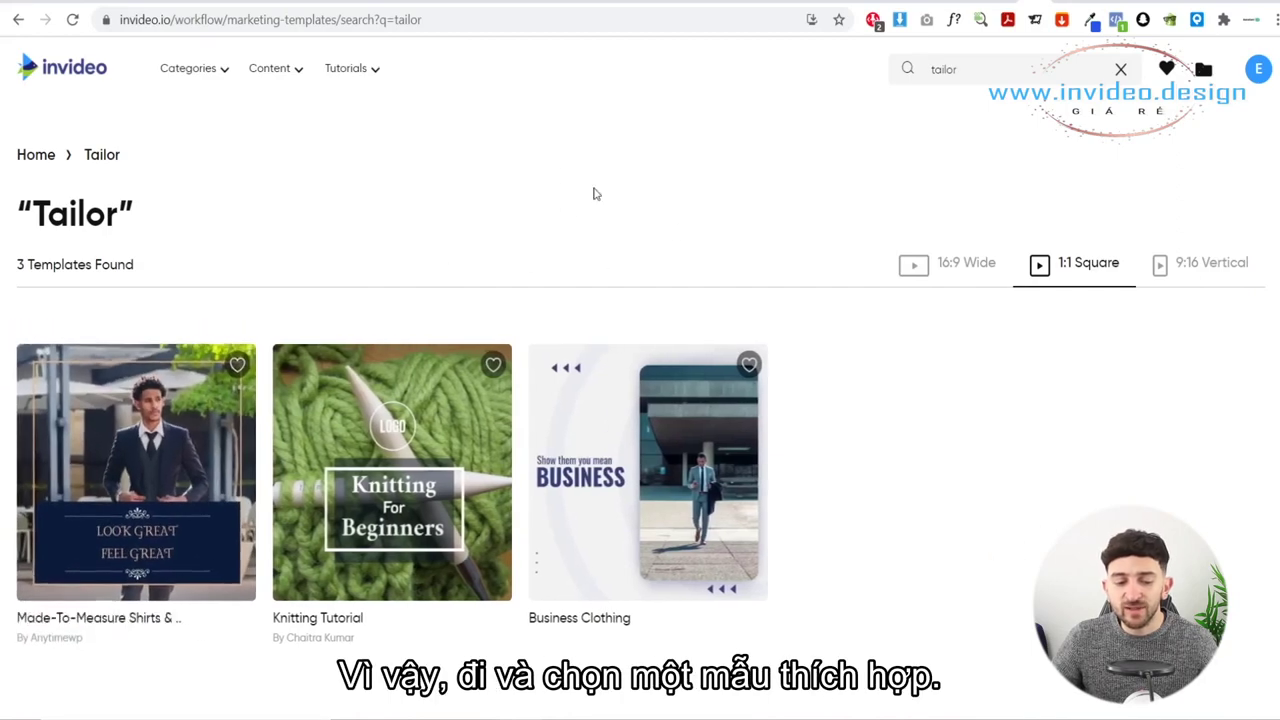
pyautogui.click(197, 385)
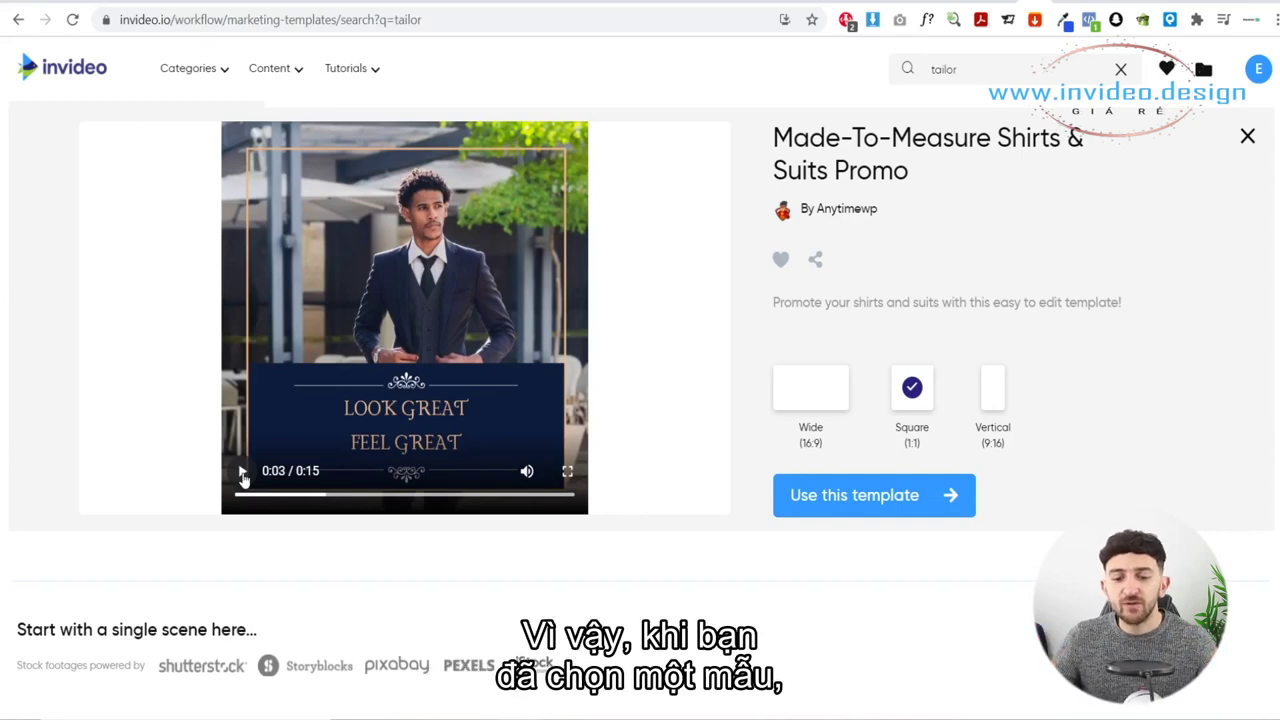
pyautogui.click(845, 495)
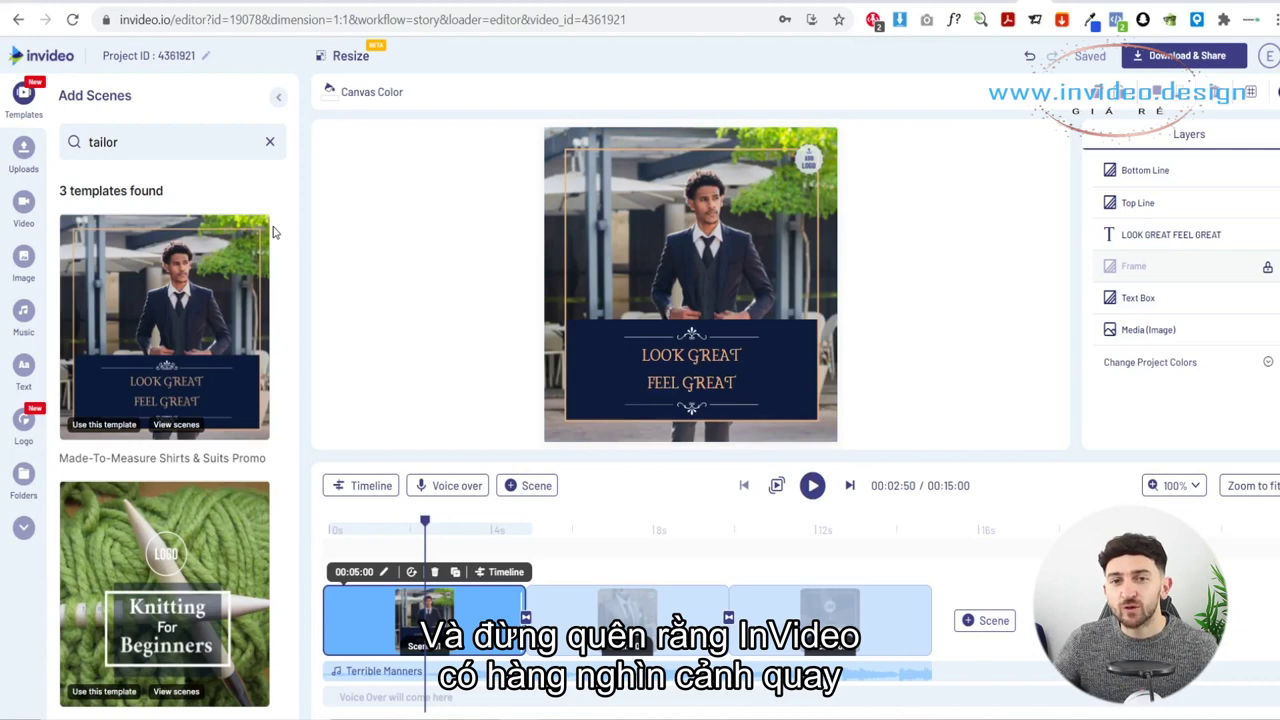
# Find stock videos for "suit" and replace the first scene's image with the 15-second clip of the man in a black suit and tie.
pyautogui.click(23, 202)
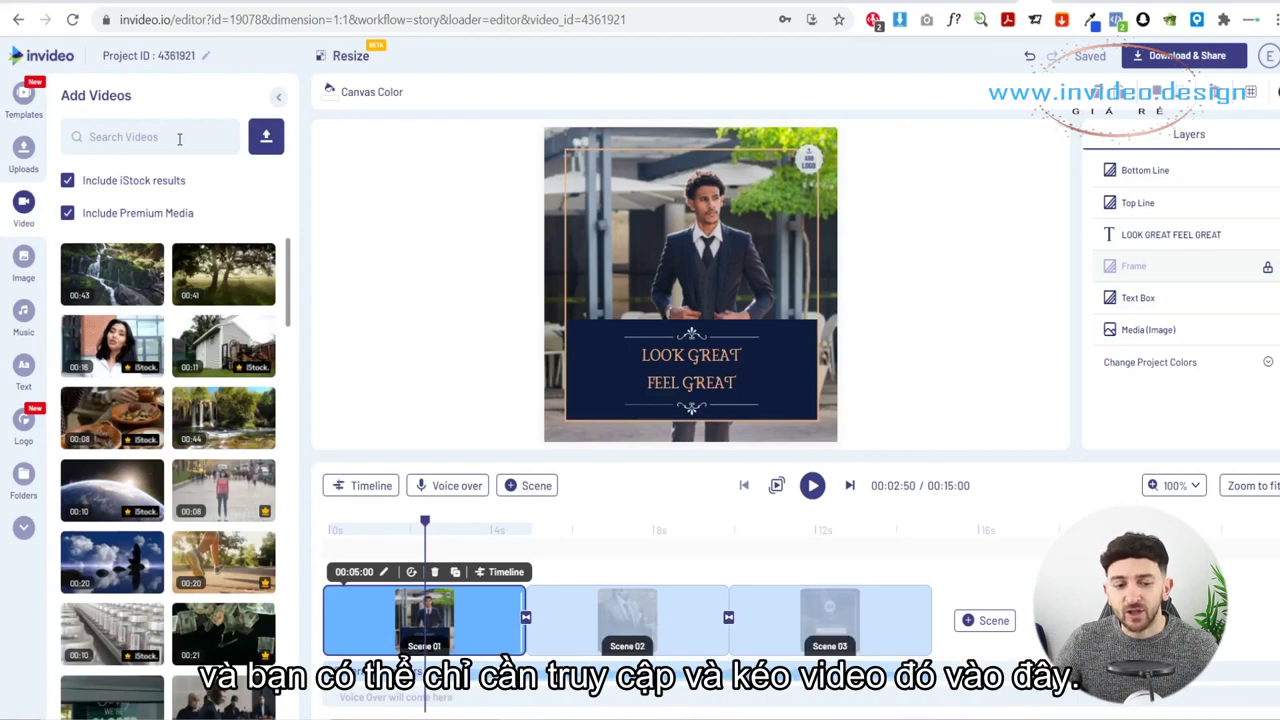
pyautogui.click(177, 140)
pyautogui.write('suit')
pyautogui.press('Return')
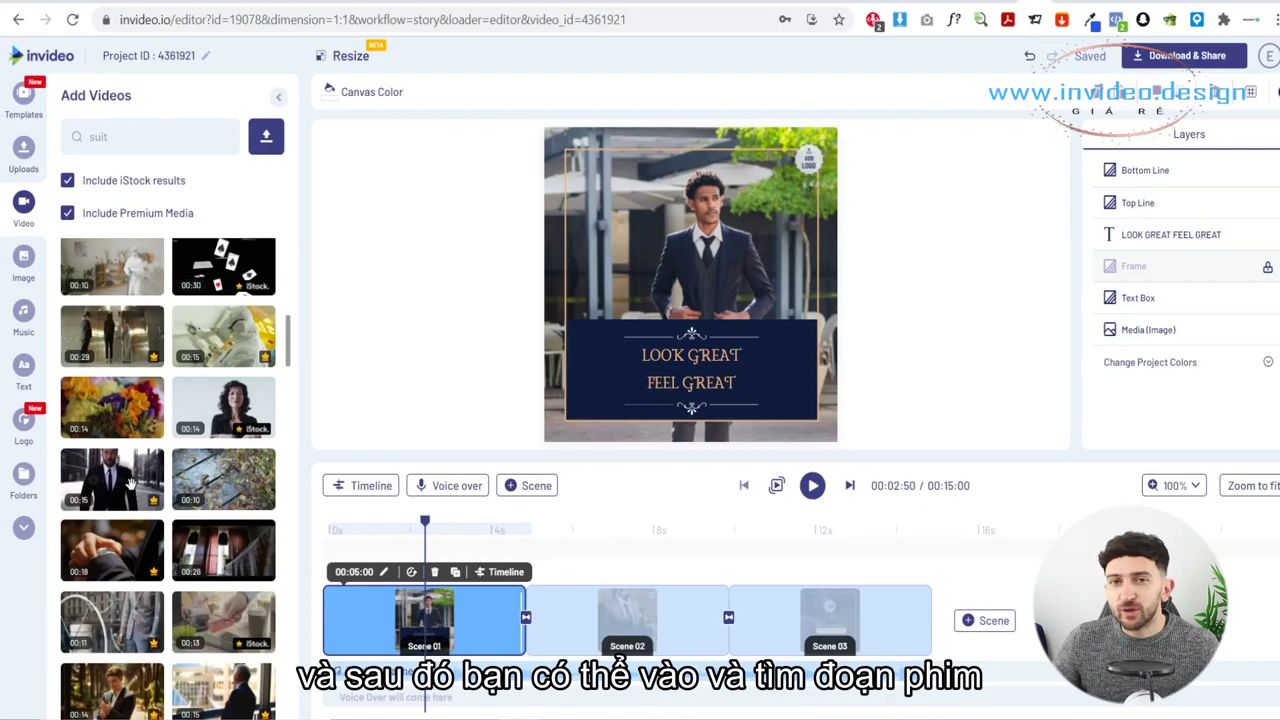
pyautogui.moveTo(120, 478); pyautogui.dragTo(586, 215)
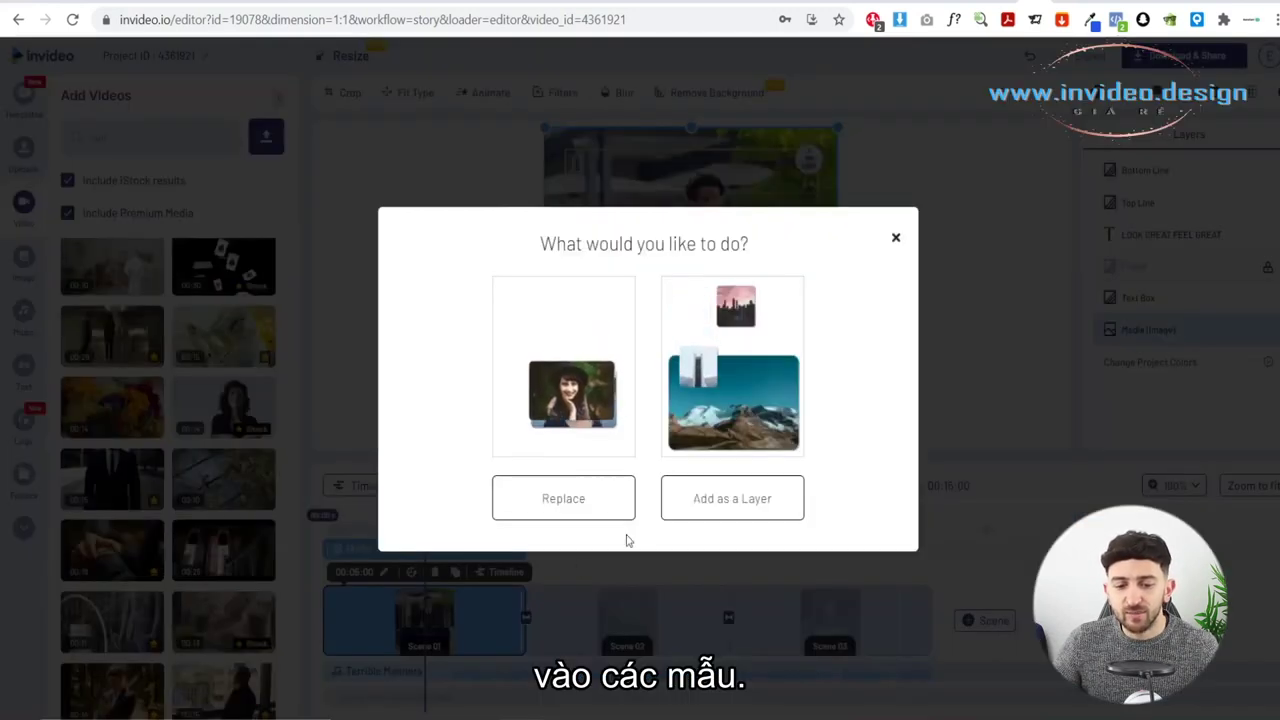
pyautogui.click(534, 509)
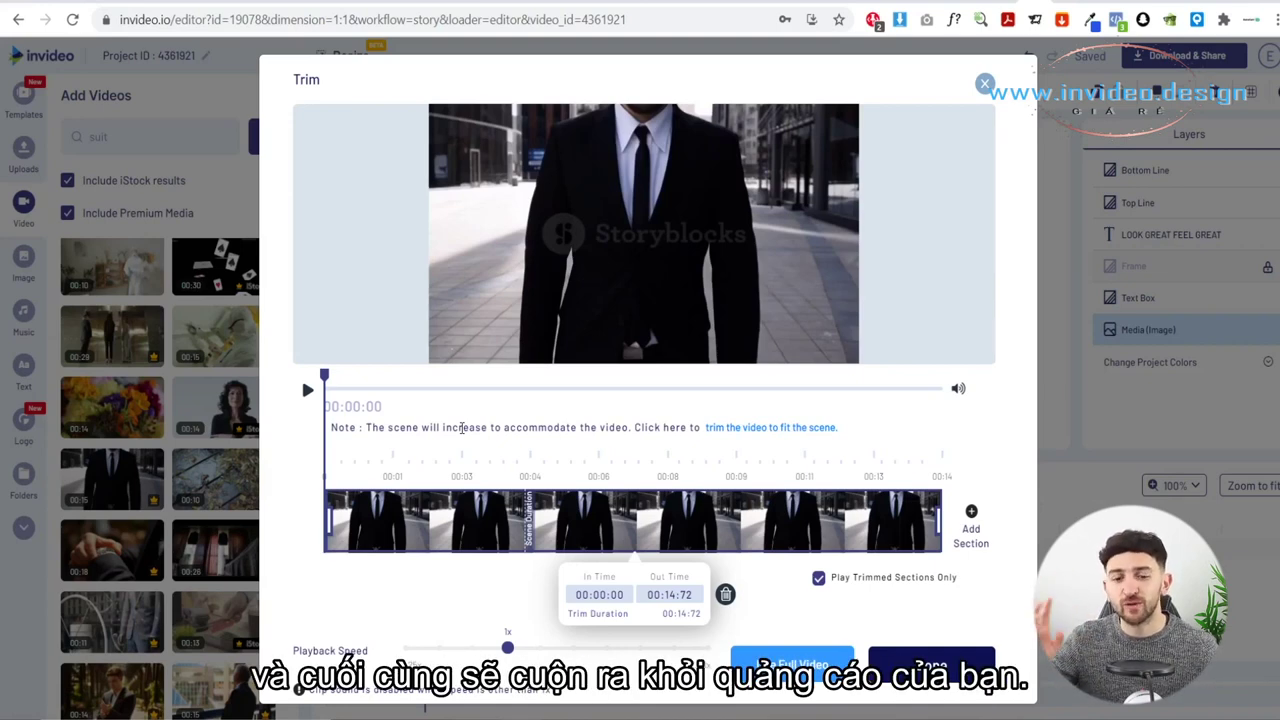
# Trim the suit clip to an in time of 00:05:00 and an out time of 00:10:00, and apply the trim.
pyautogui.click(597, 598)
pyautogui.moveTo(326, 378); pyautogui.dragTo(549, 386)
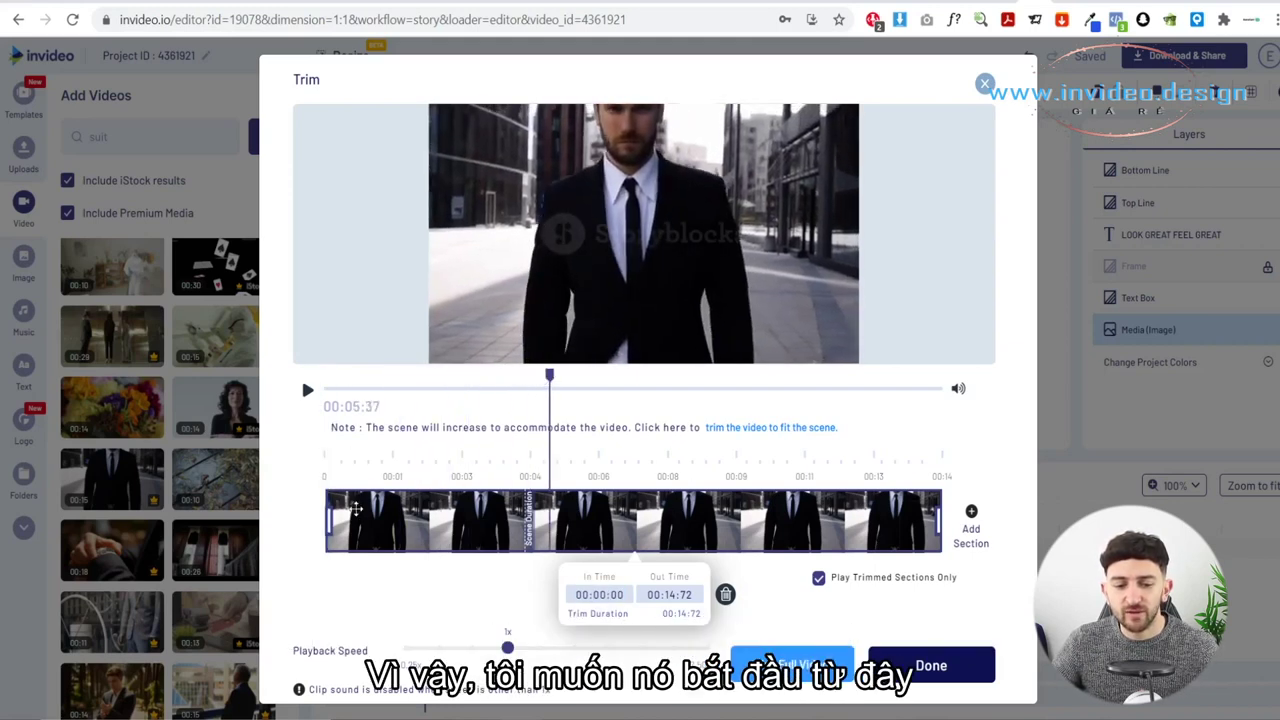
pyautogui.moveTo(330, 519); pyautogui.dragTo(587, 530)
pyautogui.doubleClick(728, 594)
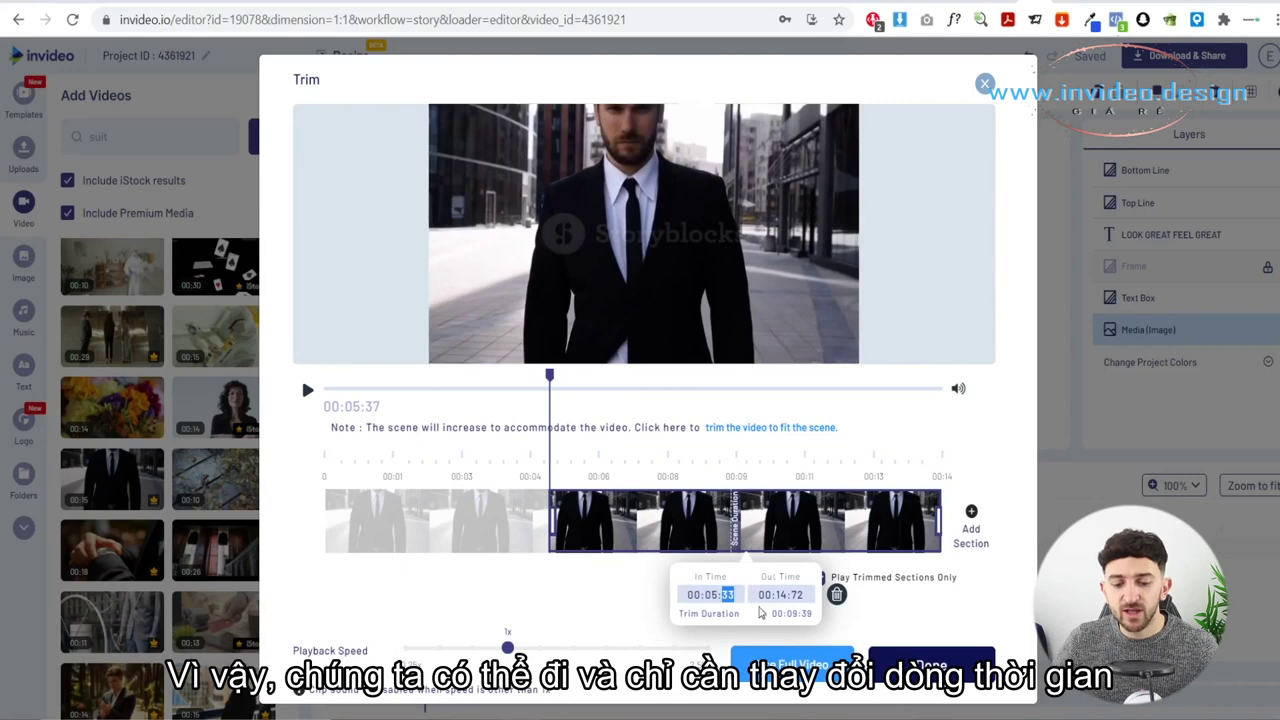
pyautogui.write('00')
pyautogui.doubleClick(775, 594)
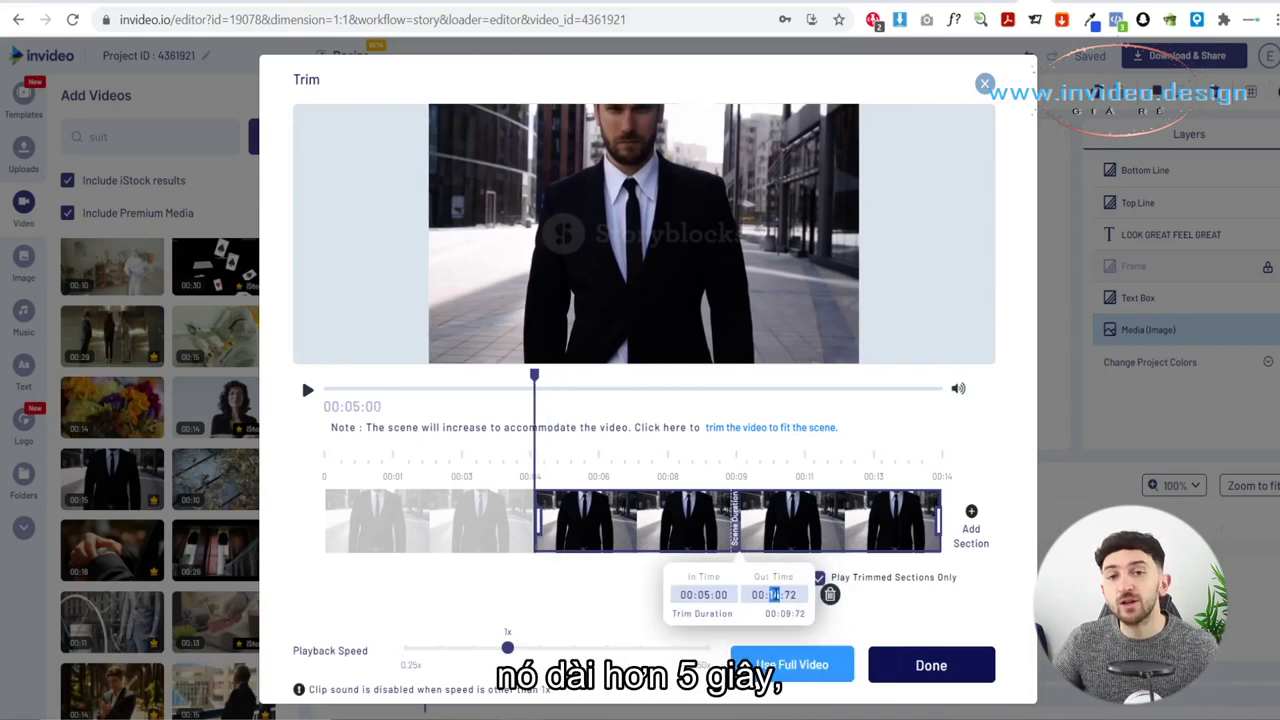
pyautogui.write('10')
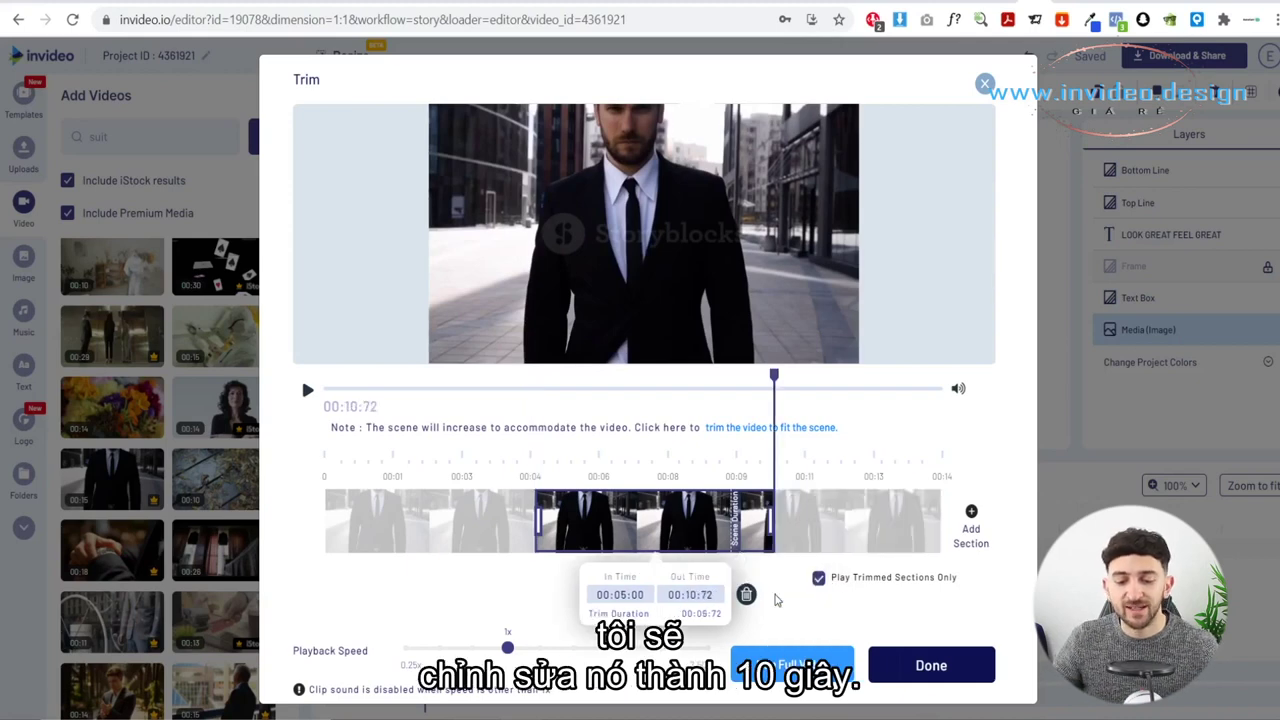
pyautogui.doubleClick(706, 594)
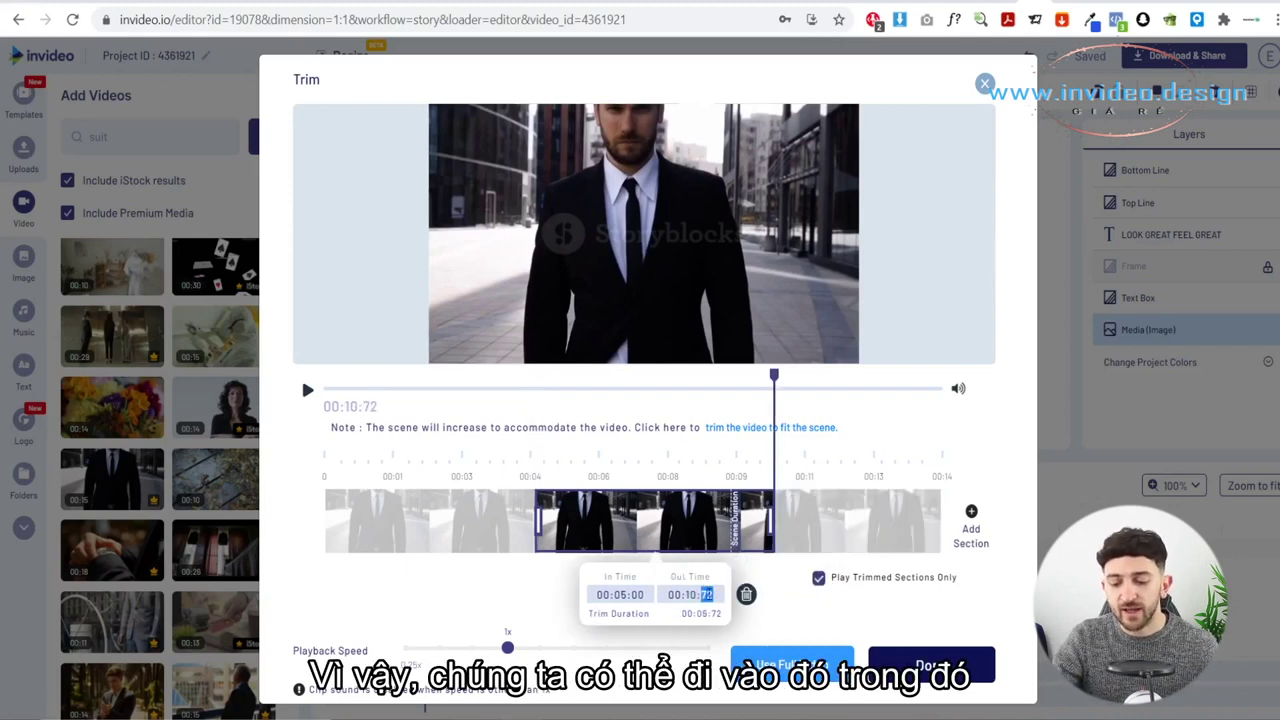
pyautogui.write('00')
pyautogui.click(953, 676)
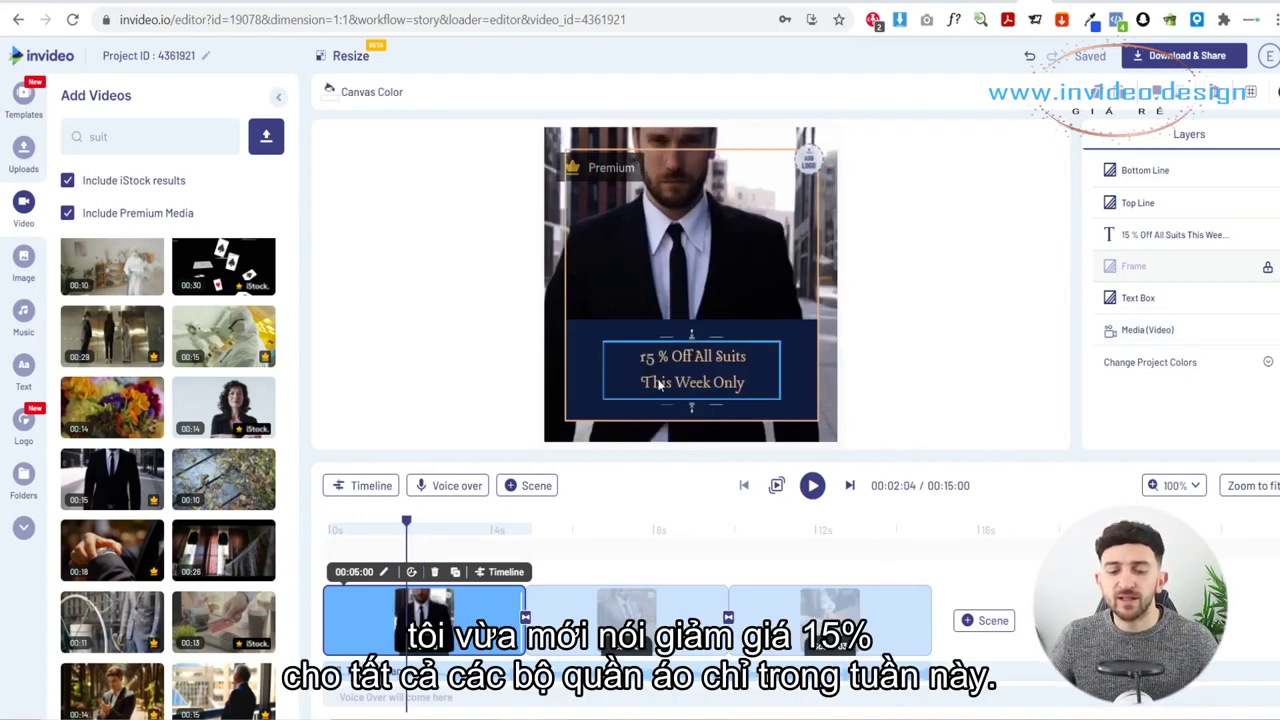
# In the third scene, delete the phone number text and move the website address up beneath the "Use Code FB15 at Checkout" line.
pyautogui.click(555, 486)
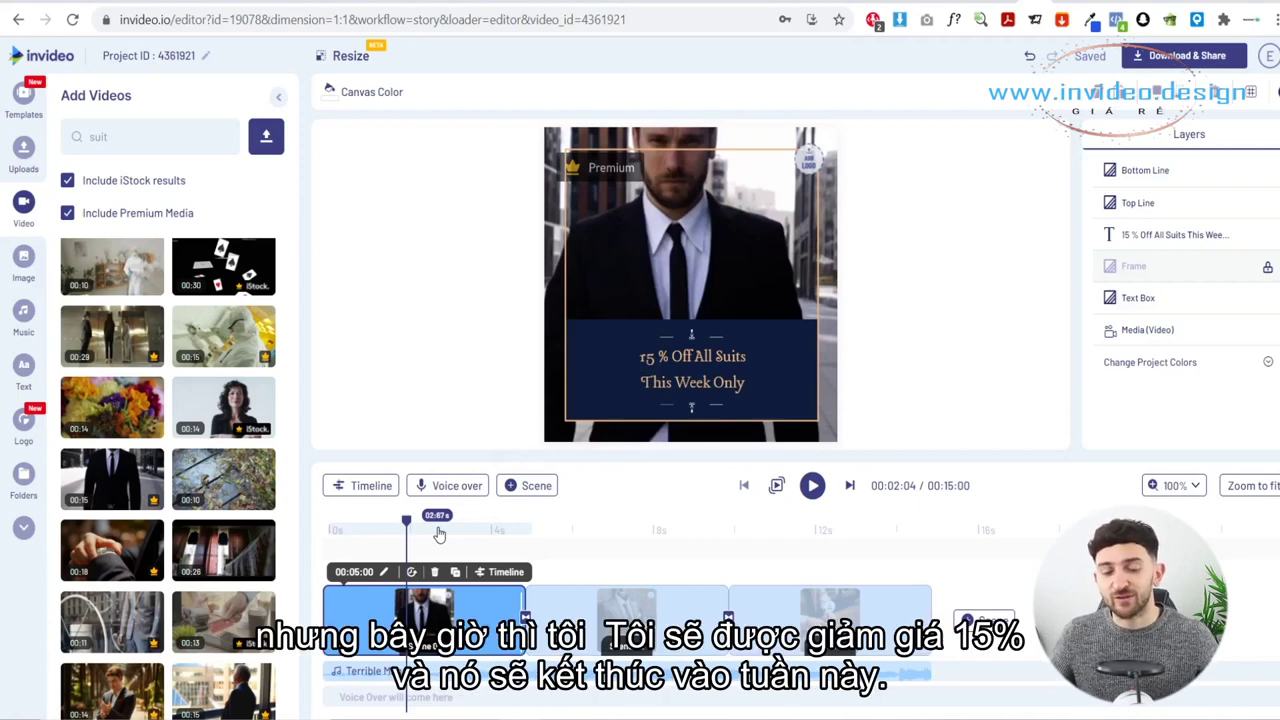
pyautogui.moveTo(411, 537); pyautogui.dragTo(612, 530)
pyautogui.moveTo(616, 530); pyautogui.dragTo(617, 523)
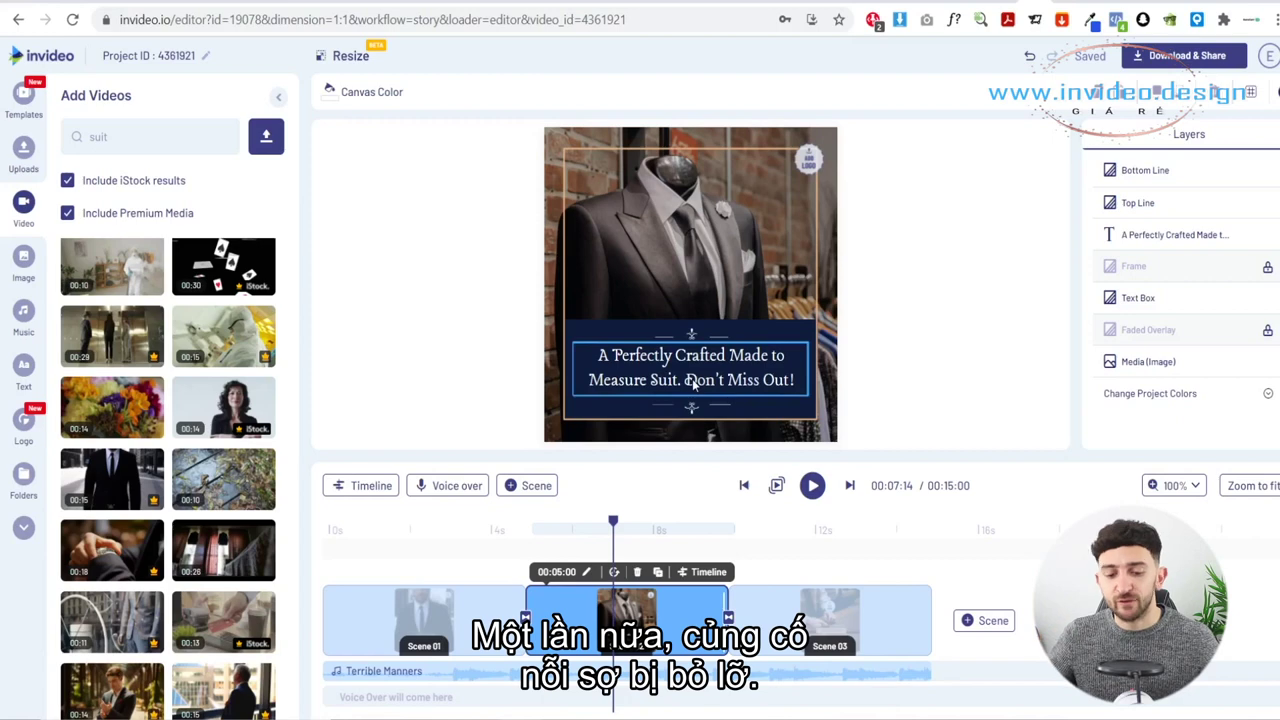
pyautogui.moveTo(620, 543); pyautogui.dragTo(806, 524)
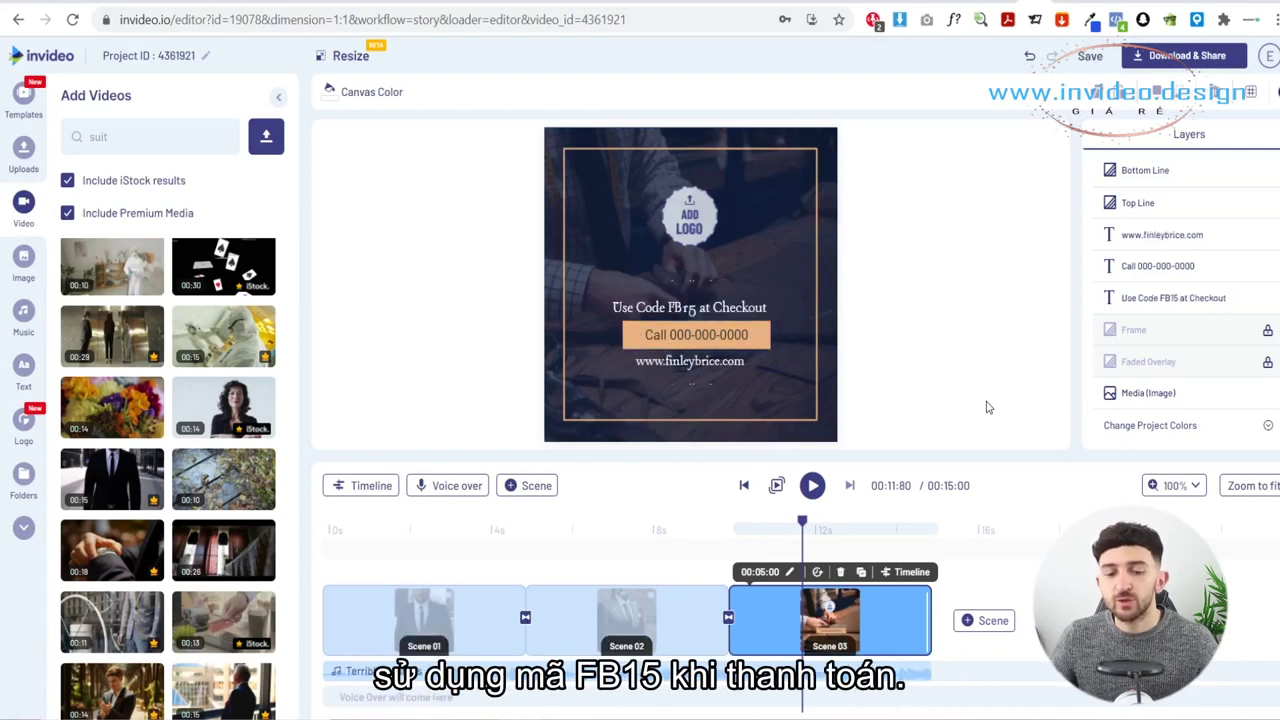
pyautogui.click(668, 342)
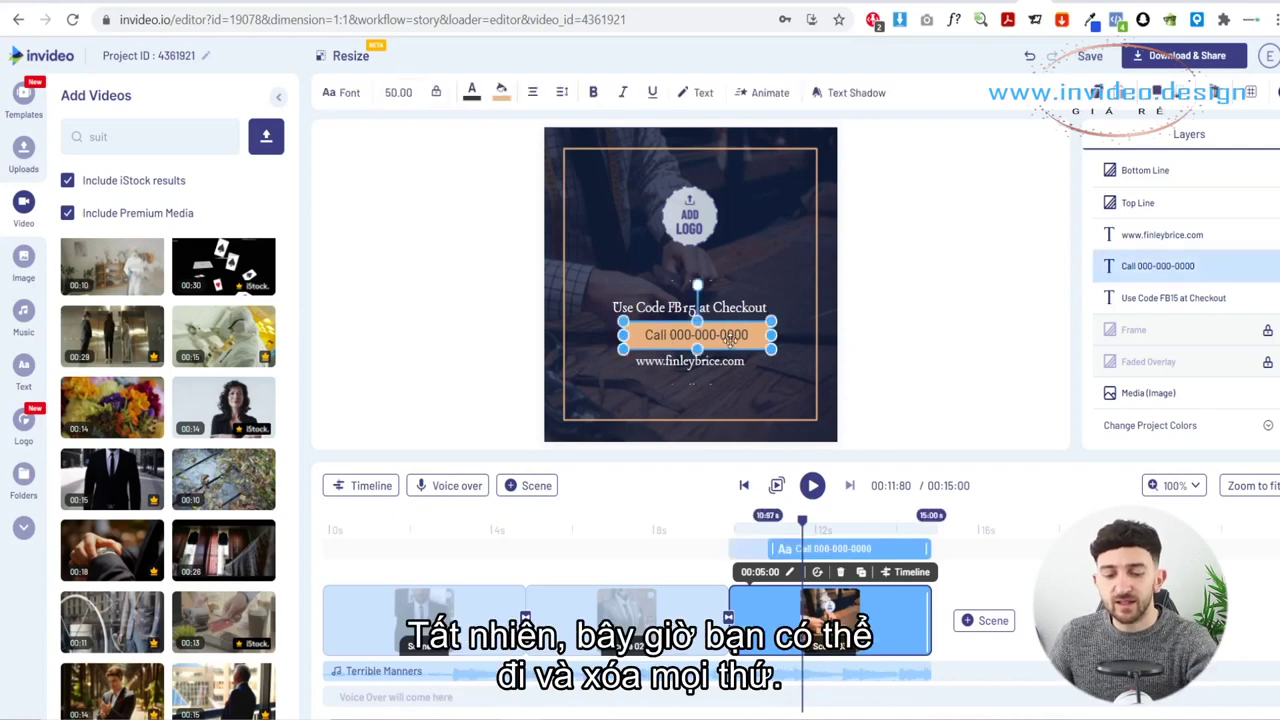
pyautogui.press('Delete')
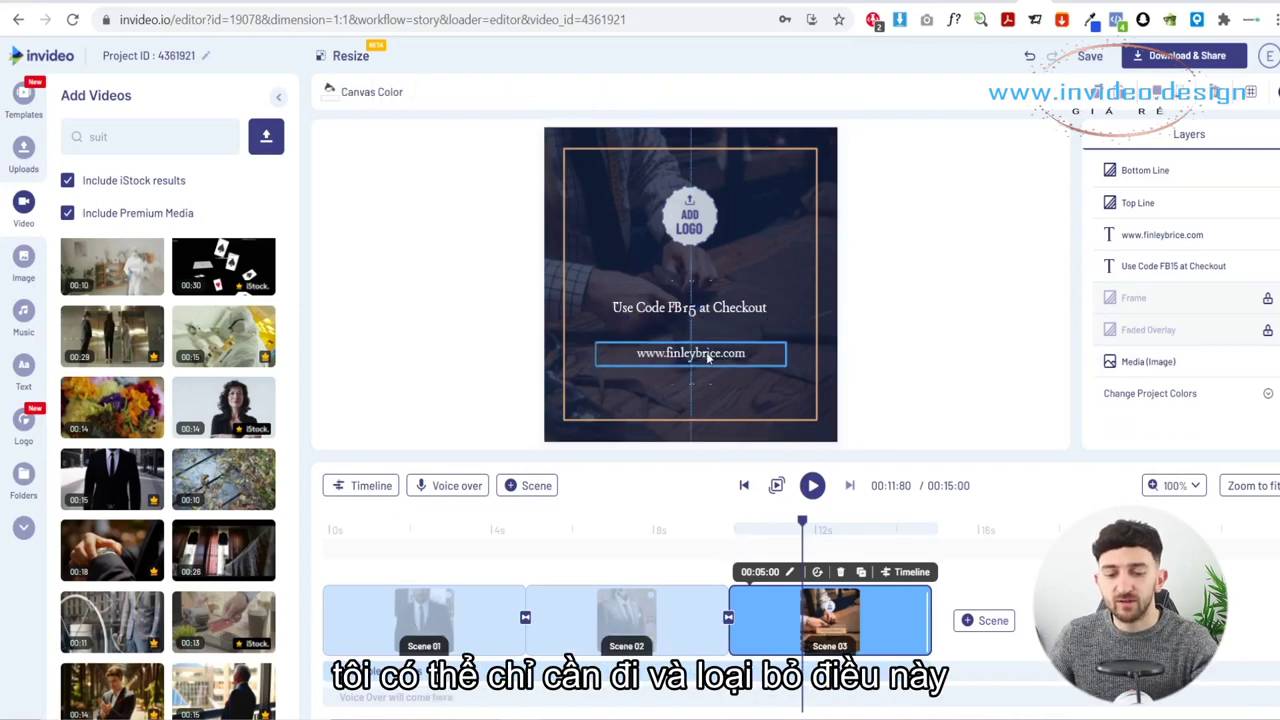
pyautogui.click(712, 340)
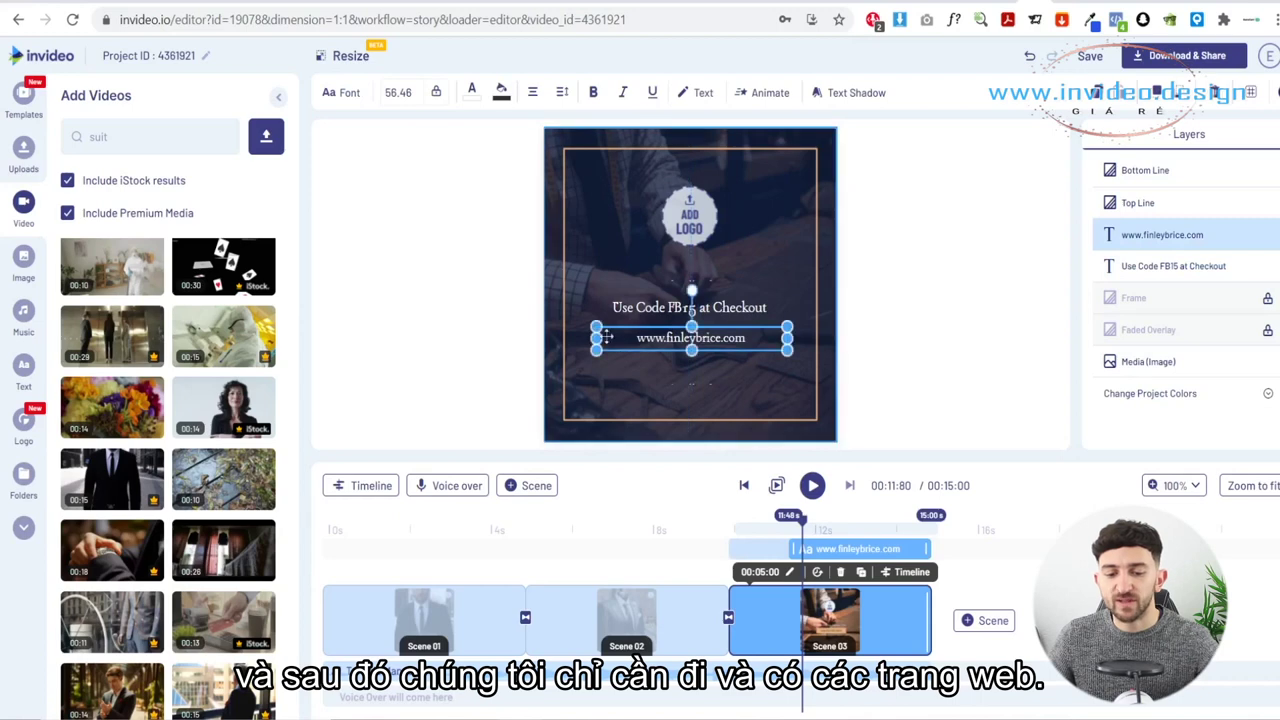
# Add the Finley Brice logo to all scenes, and enlarge and centre it above the discount code text in the third scene.
pyautogui.click(24, 420)
pyautogui.click(535, 549)
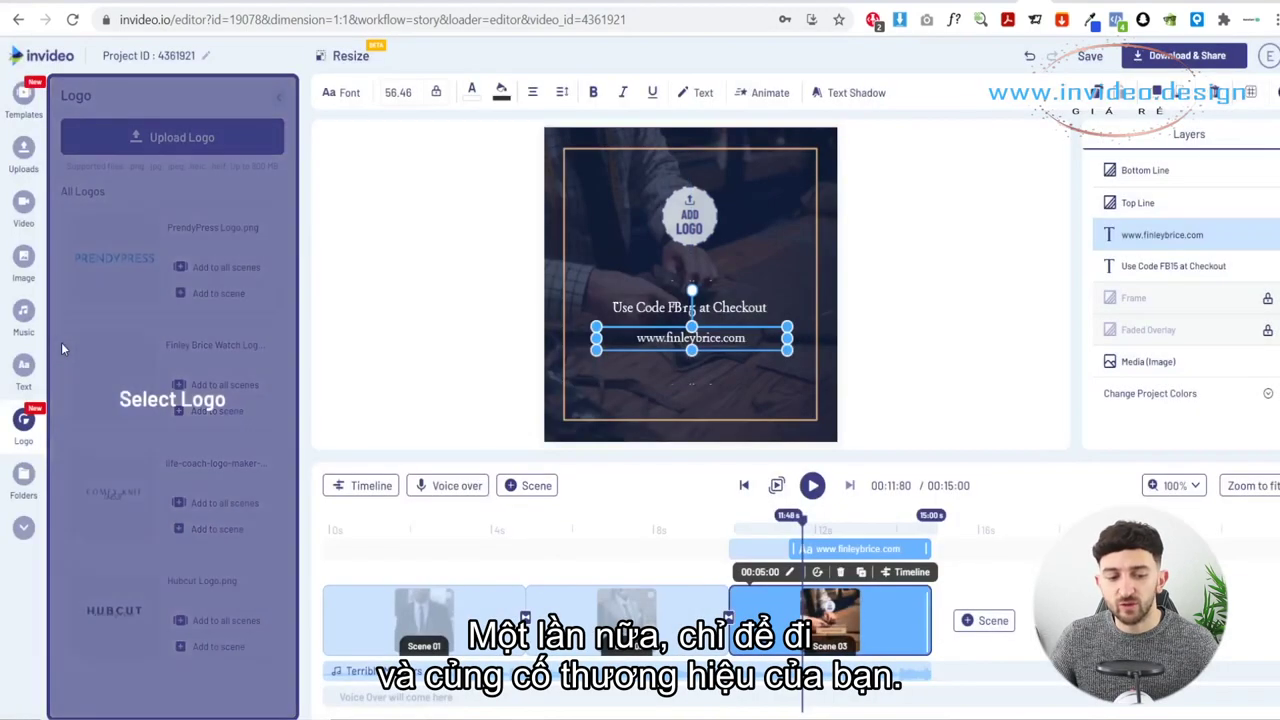
pyautogui.click(108, 390)
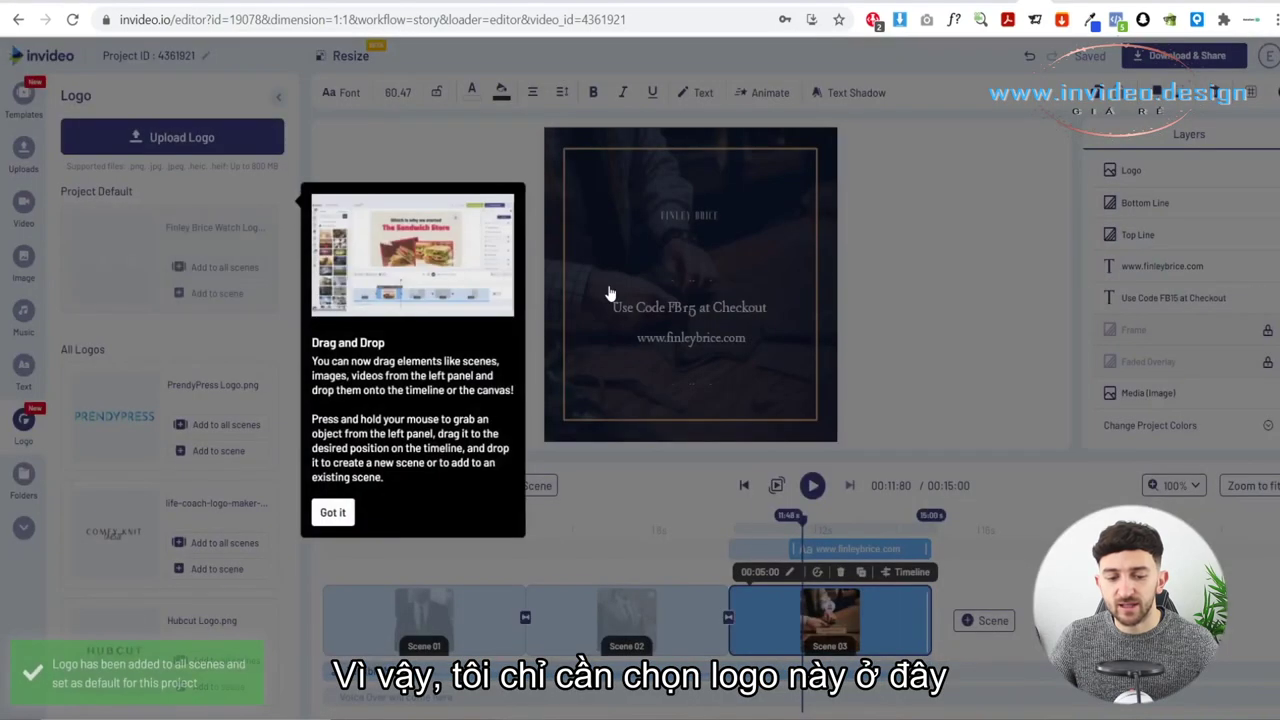
pyautogui.click(332, 512)
pyautogui.click(686, 210)
pyautogui.moveTo(714, 243); pyautogui.dragTo(854, 354)
pyautogui.moveTo(763, 300); pyautogui.dragTo(711, 245)
pyautogui.click(902, 275)
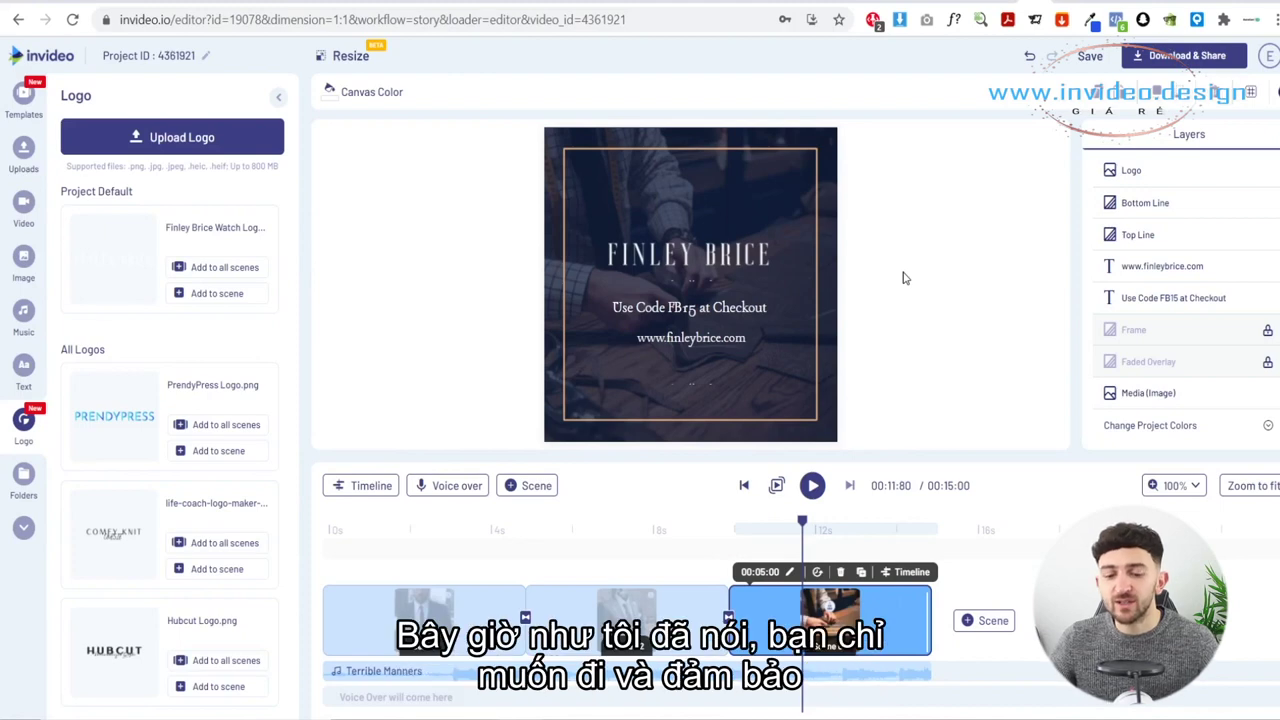
# Open the second scene's duration for editing and close it without entering a new value.
pyautogui.click(690, 628)
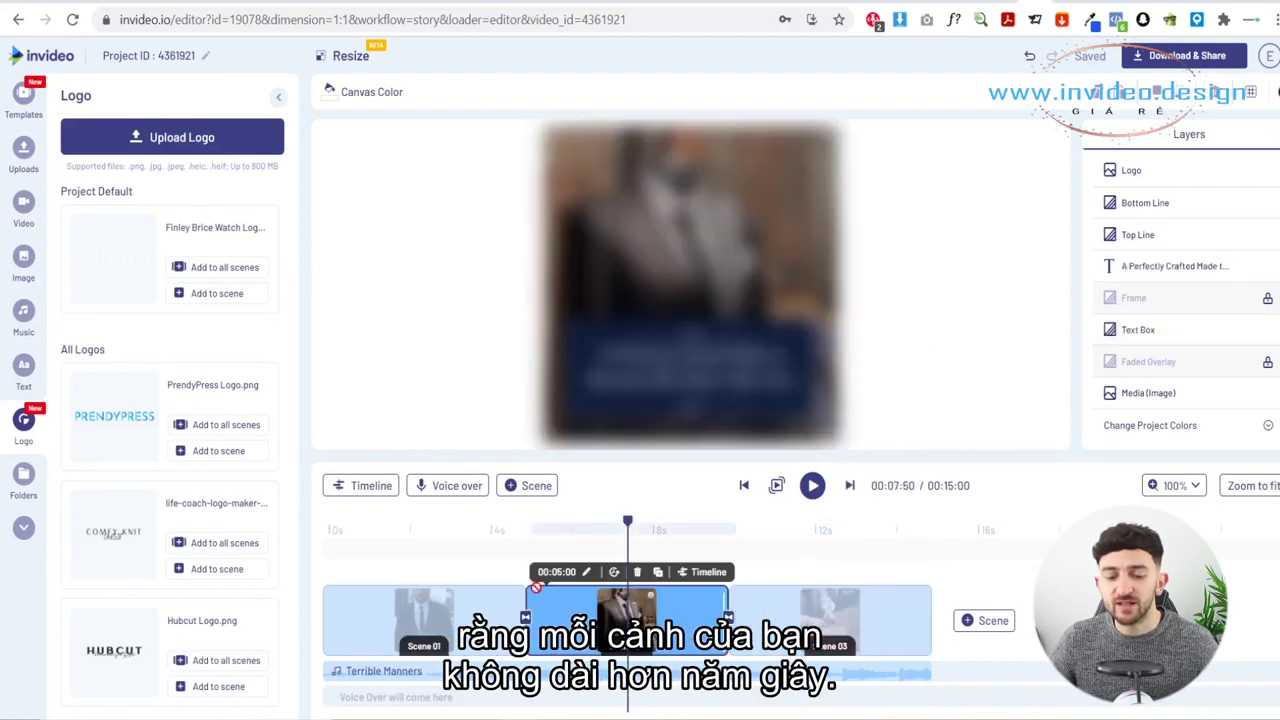
pyautogui.click(586, 572)
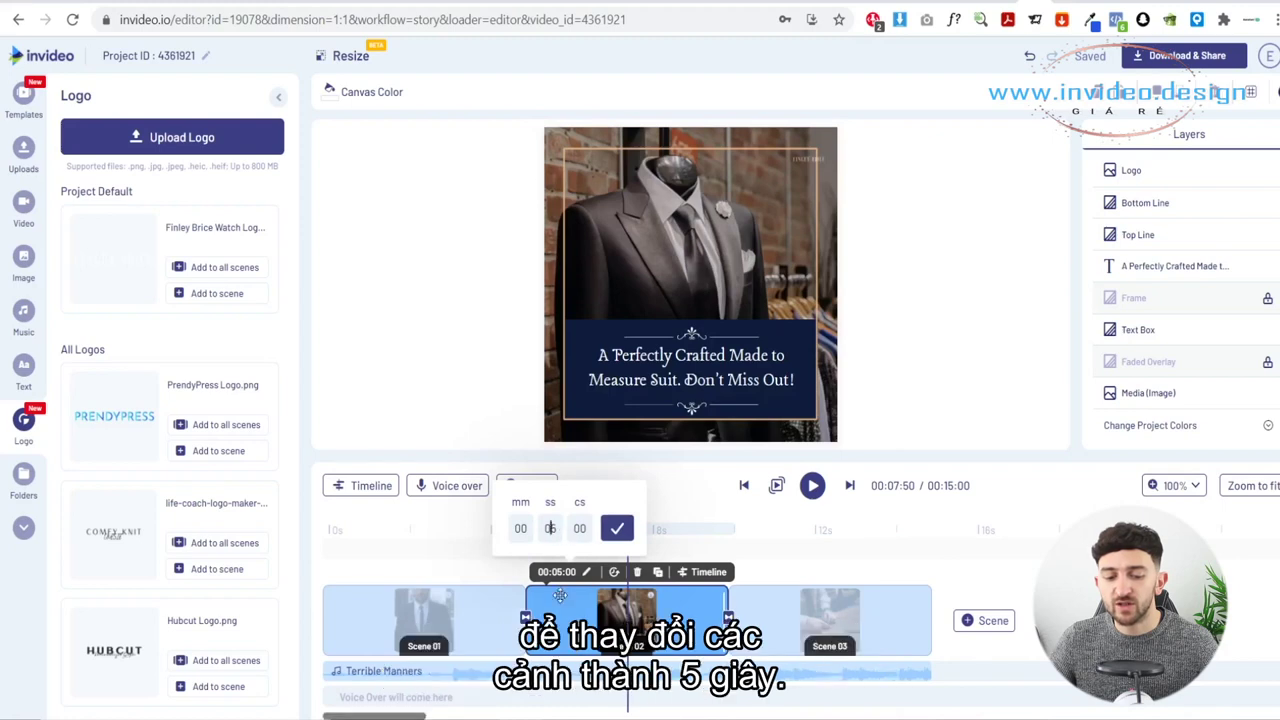
pyautogui.click(461, 347)
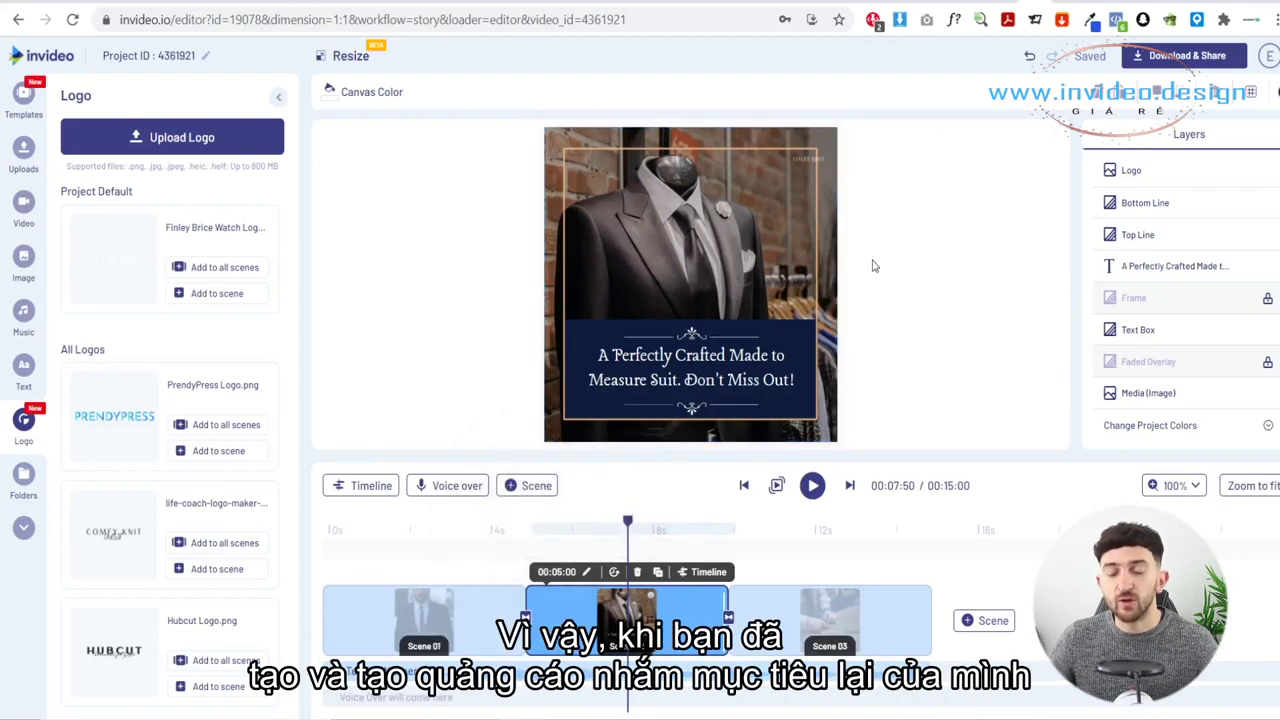
# Go back to the first scene and export the finished video ad for download.
pyautogui.moveTo(628, 521); pyautogui.dragTo(429, 540)
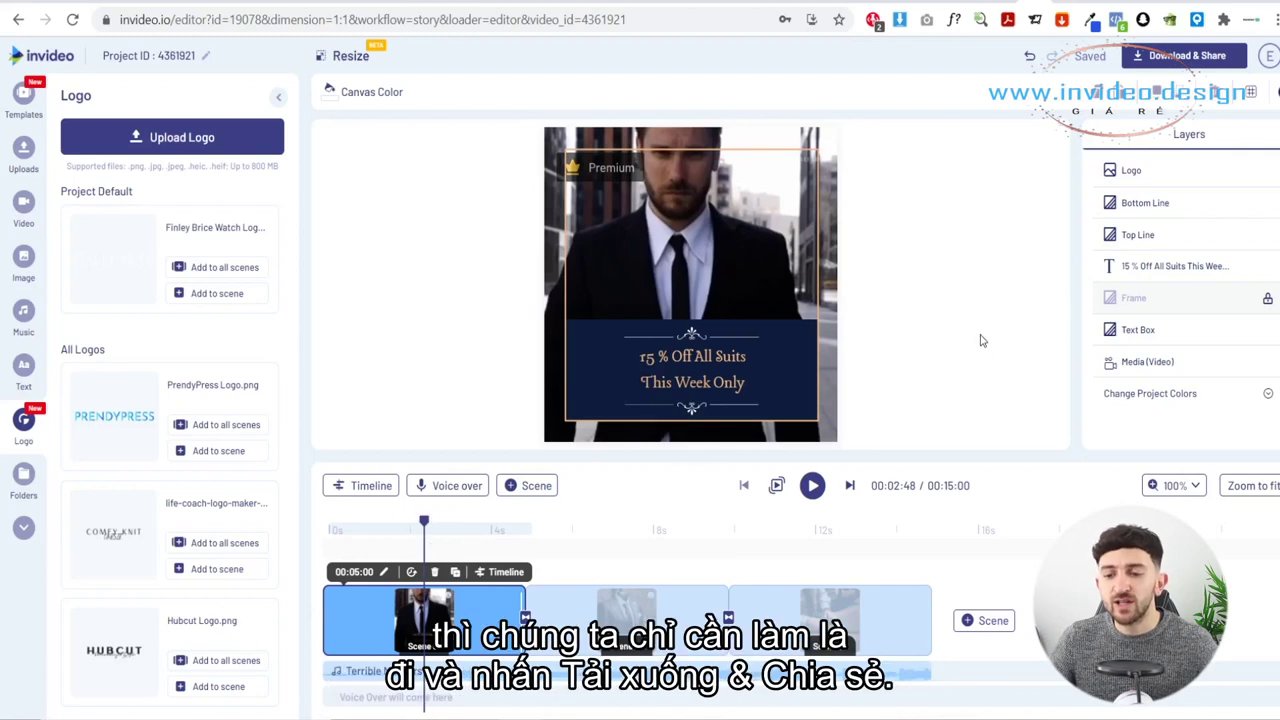
pyautogui.click(1181, 58)
pyautogui.click(1113, 205)
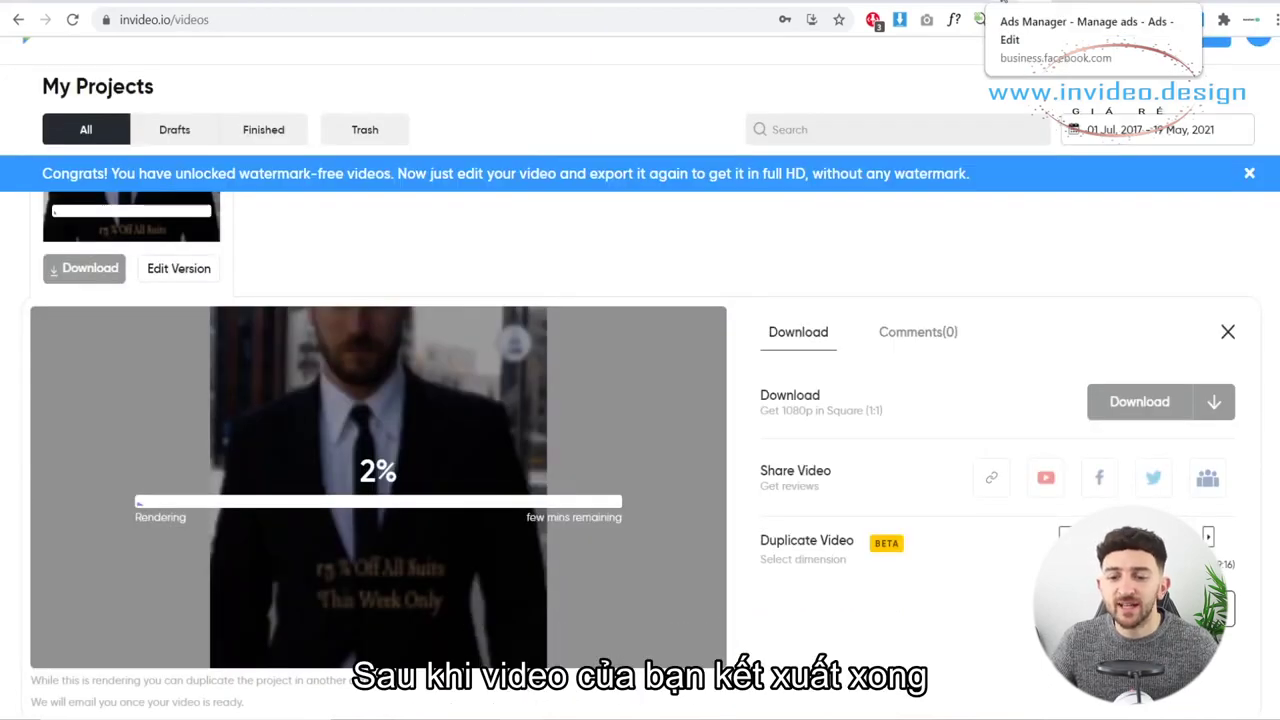
# Switch to Facebook Ads Manager and name the new ad "Video Retargeting Ad 1".
pyautogui.click(1003, 3)
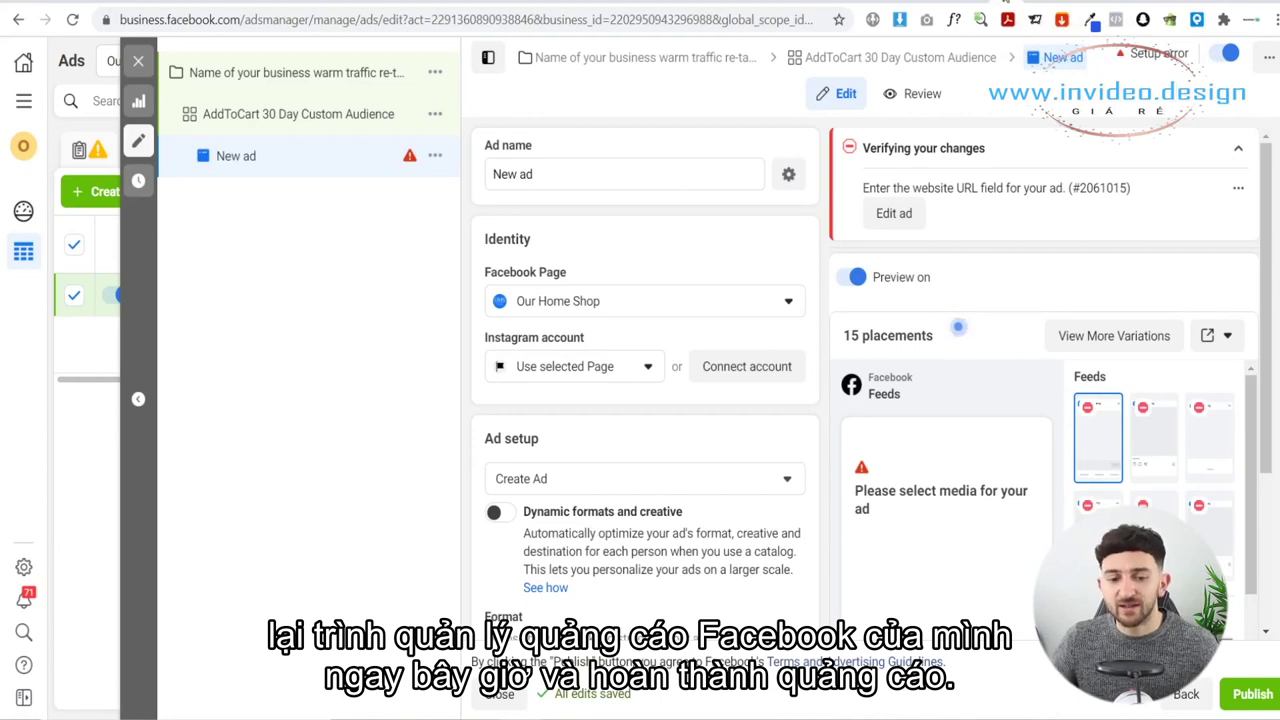
pyautogui.tripleClick(489, 186)
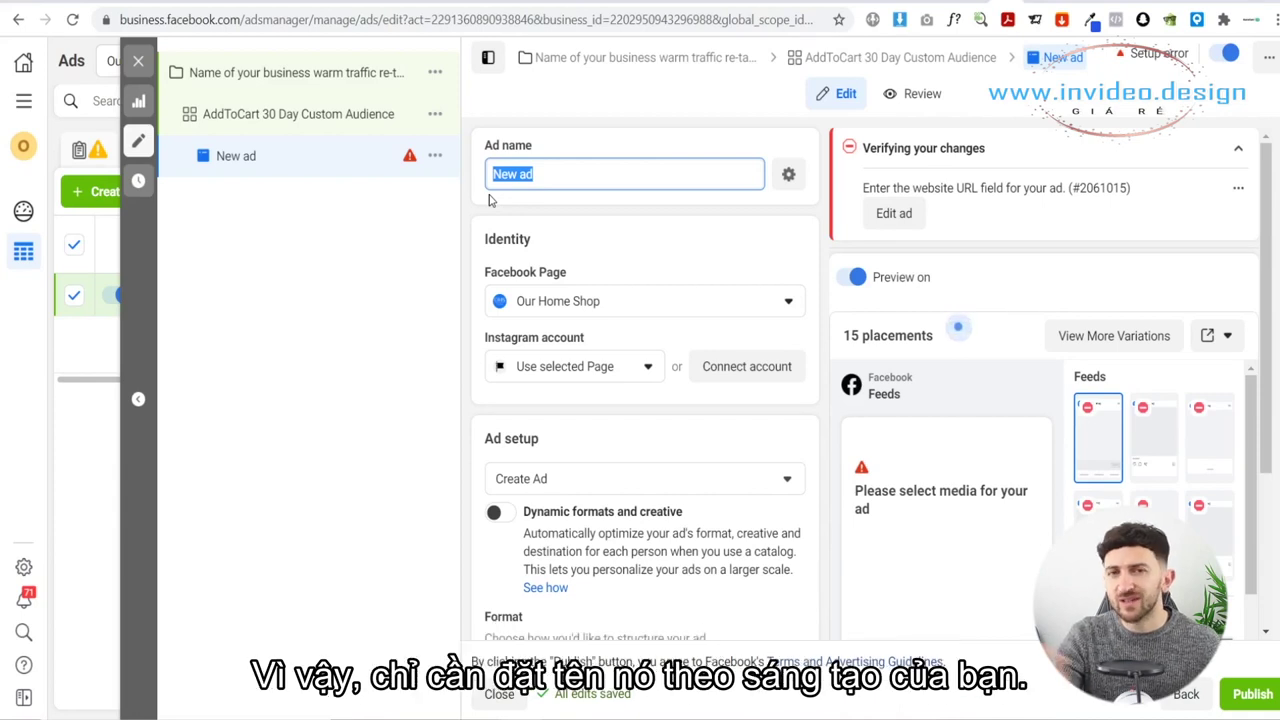
pyautogui.write('Video')
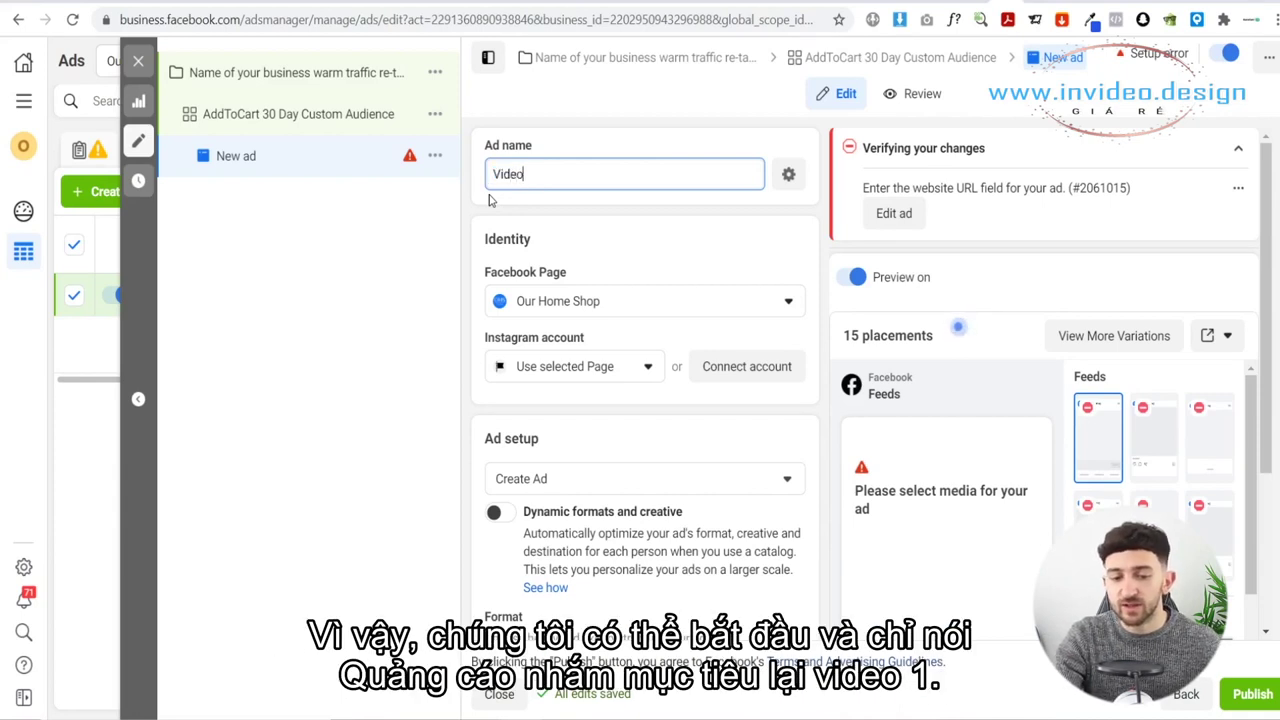
pyautogui.write(' Retargeting Ad1')
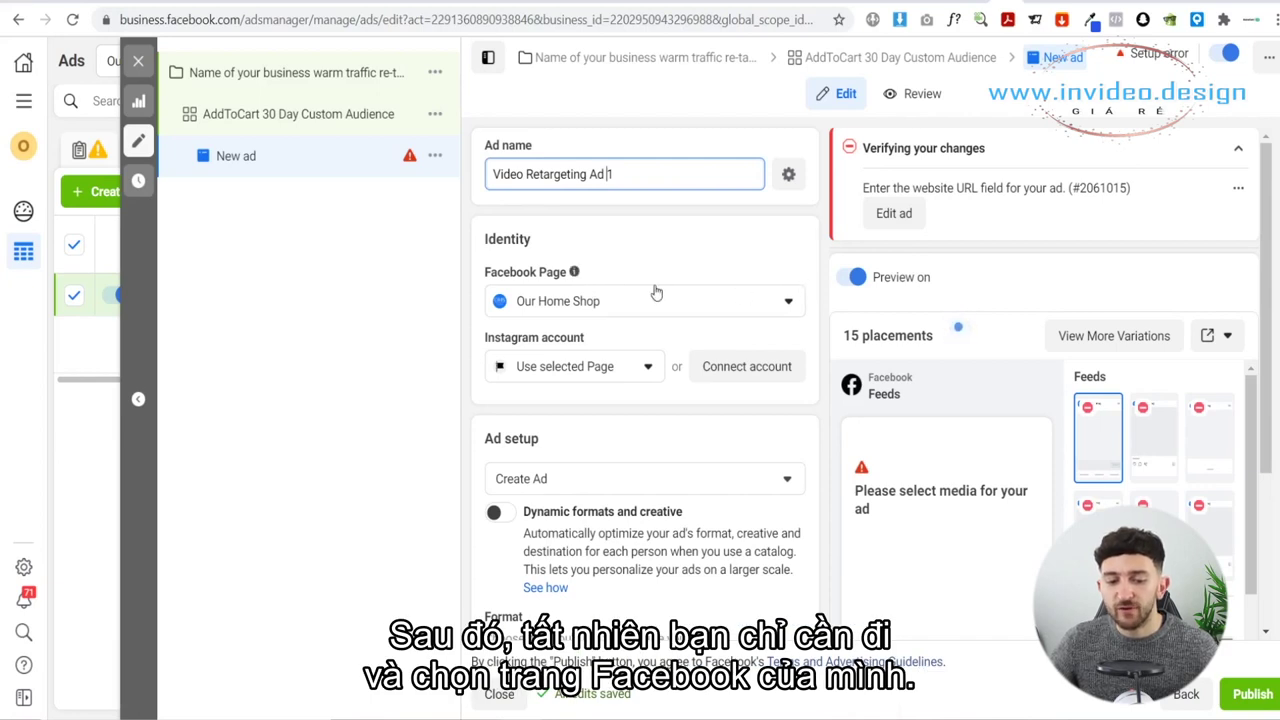
pyautogui.scroll(-2, 620, 380)
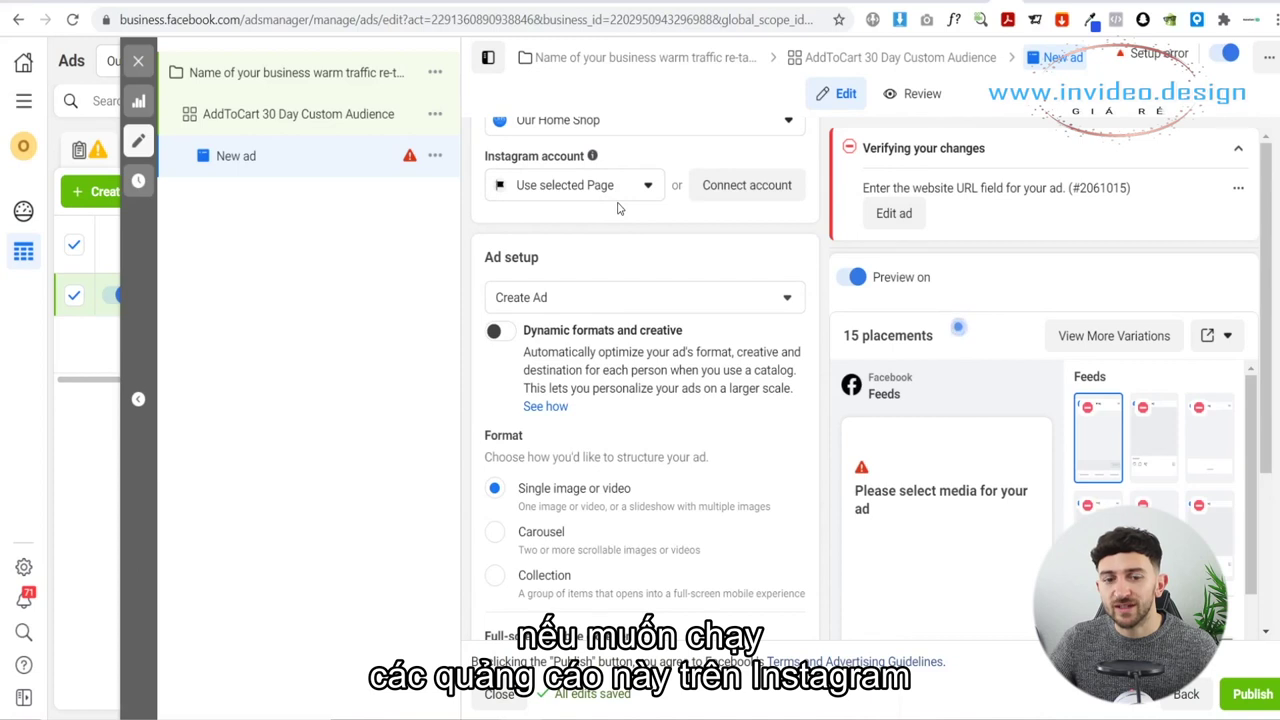
# Add the 1080 × 1080 InVideo suit video from the account videos as the ad's media, keeping the default crop and aspect ratio adjustments.
pyautogui.scroll(-1, 609, 252)
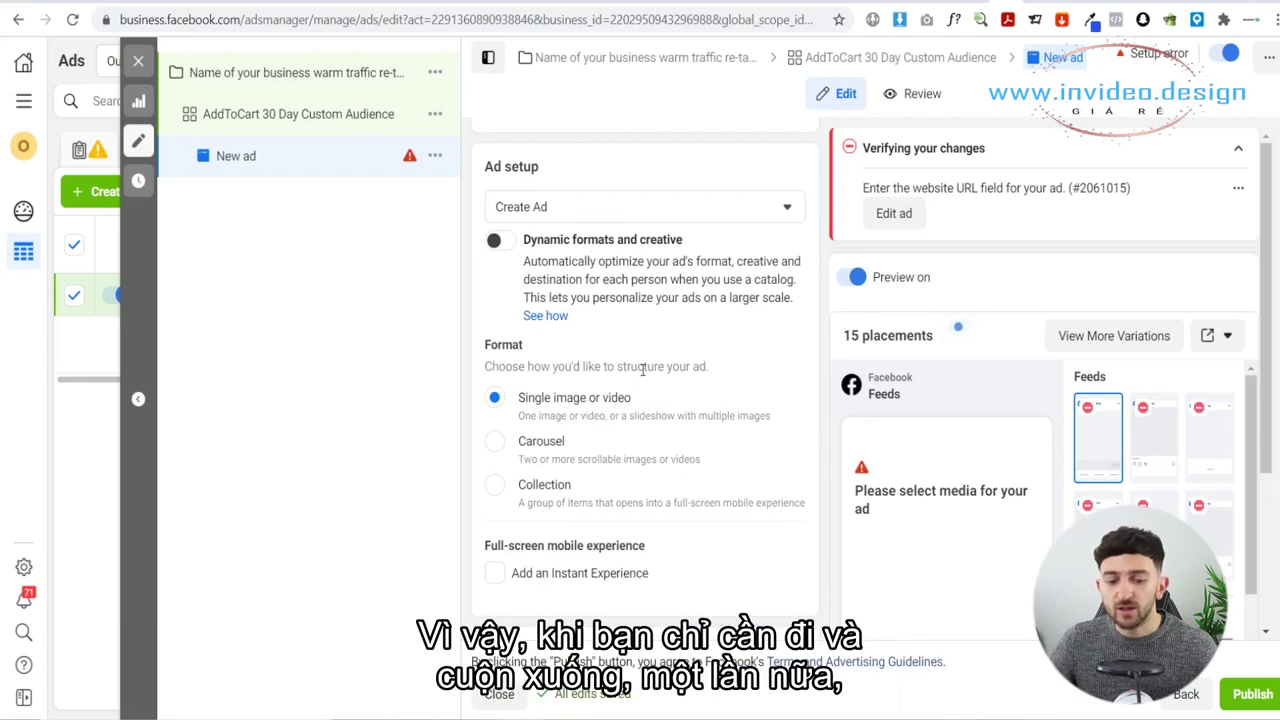
pyautogui.scroll(-5, 642, 372)
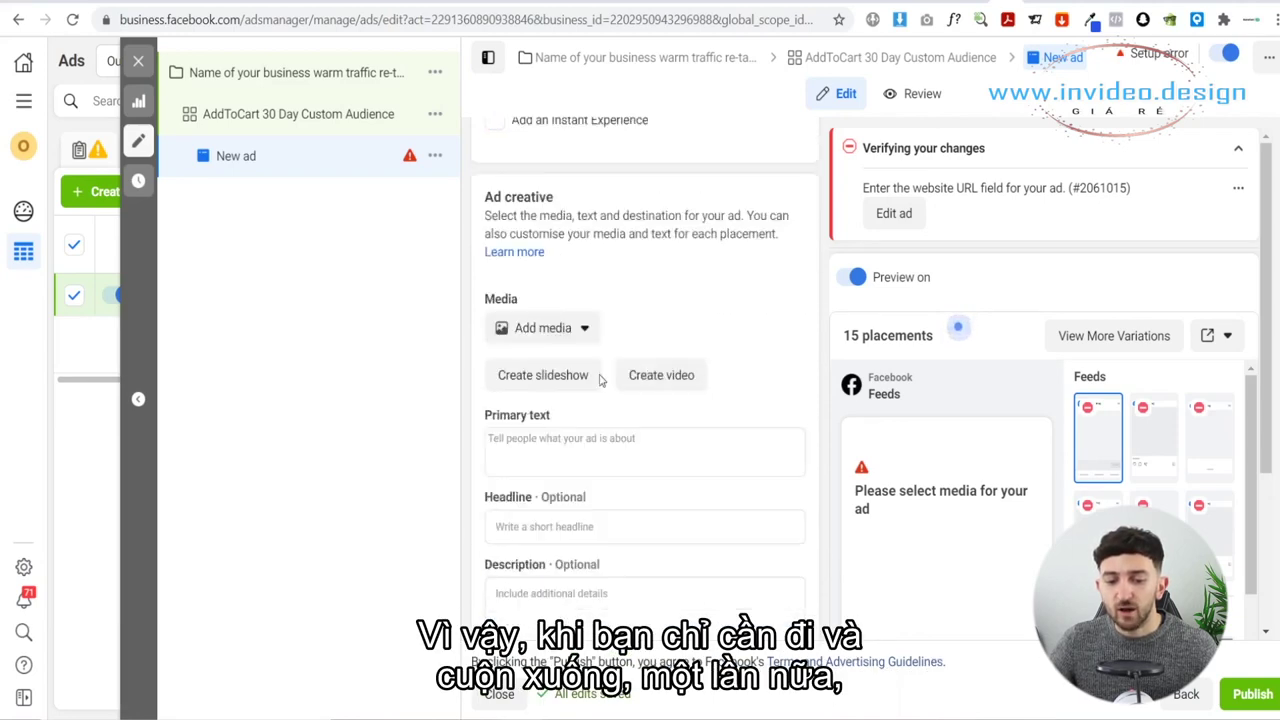
pyautogui.click(550, 338)
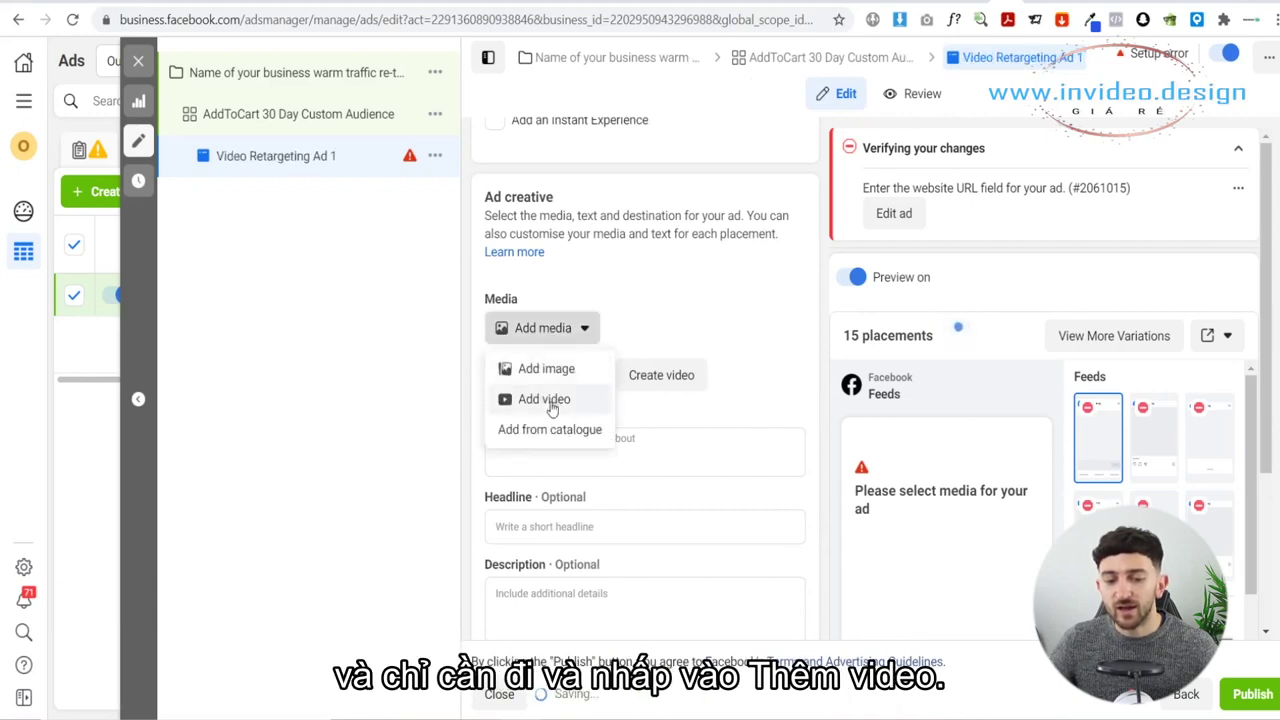
pyautogui.click(552, 404)
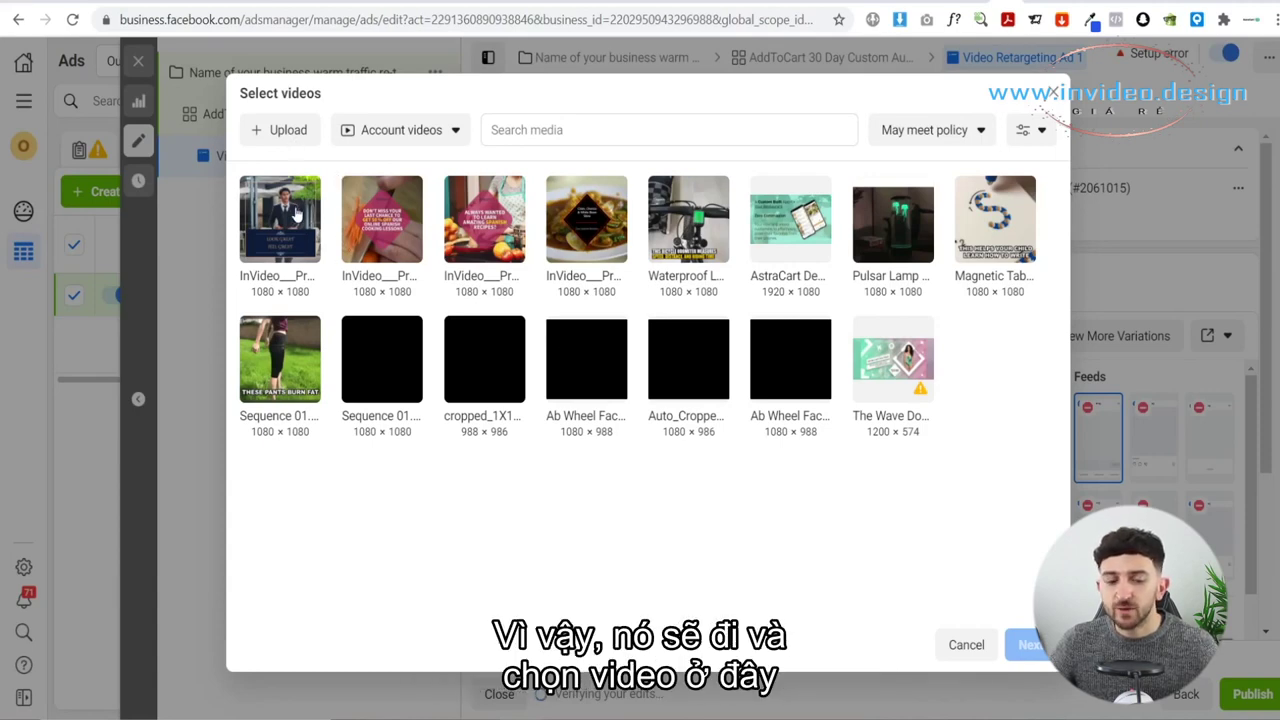
pyautogui.click(318, 238)
pyautogui.click(1027, 652)
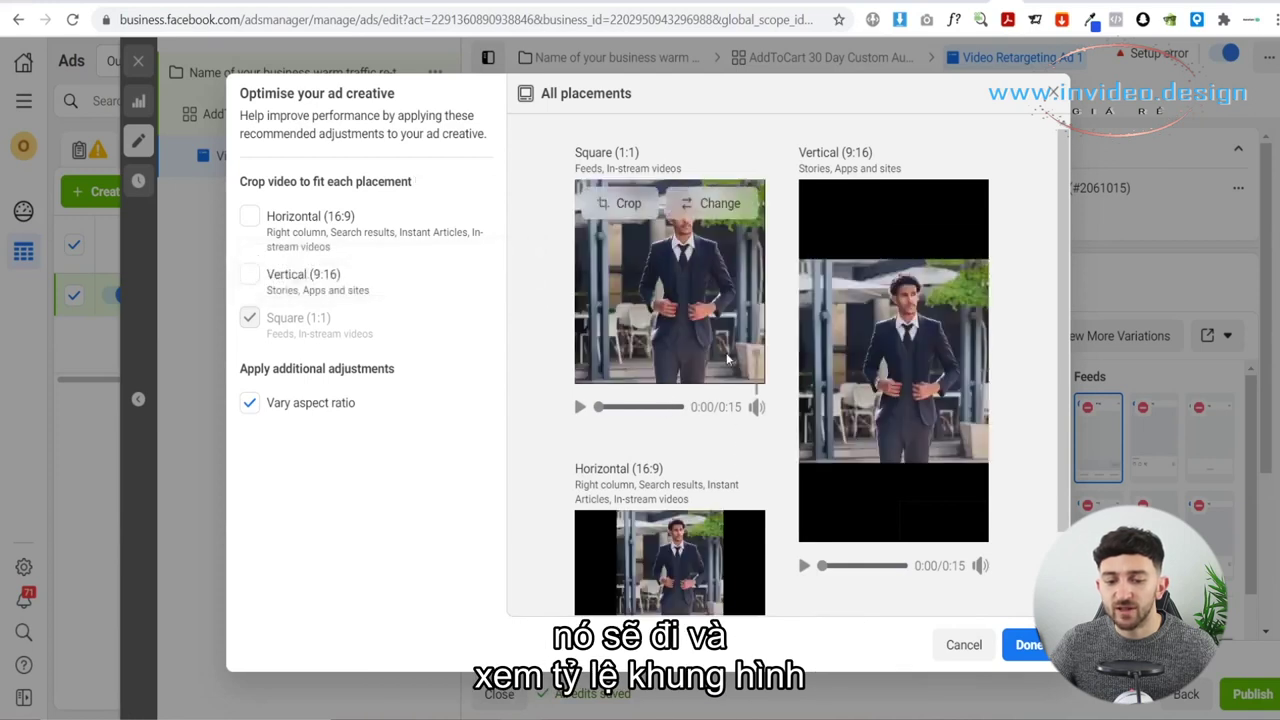
pyautogui.moveTo(741, 342)
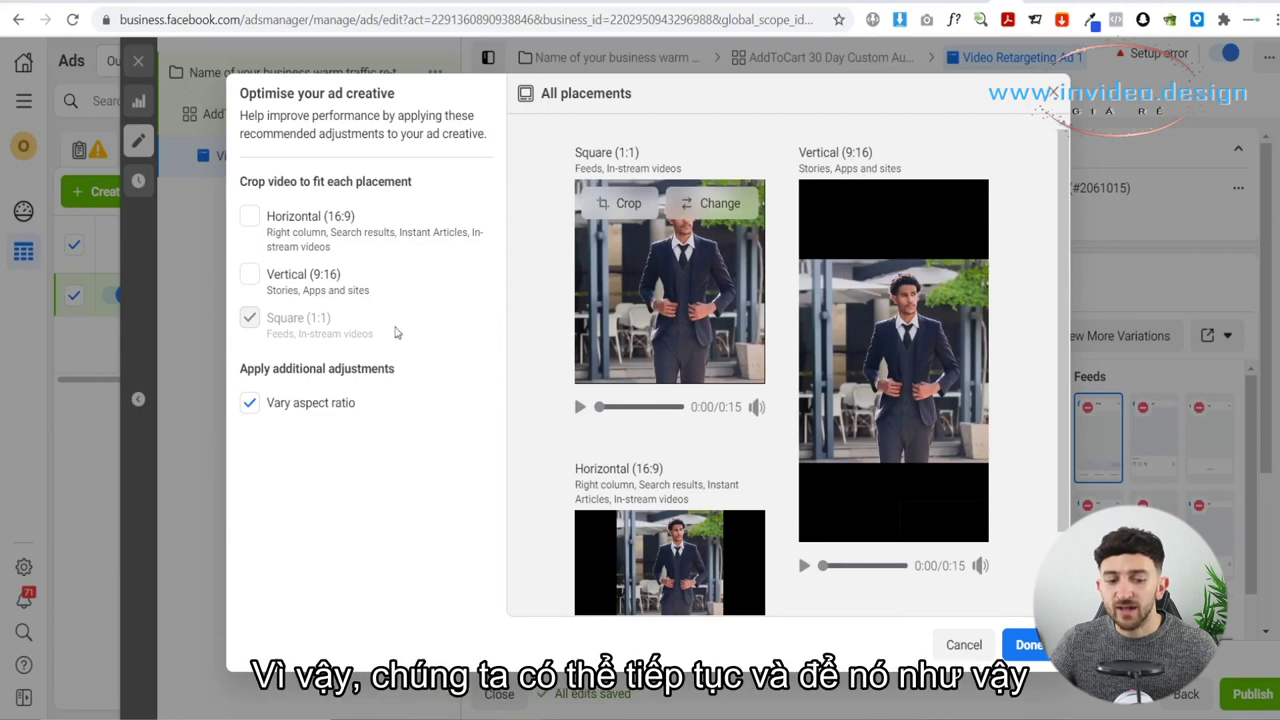
pyautogui.click(1027, 646)
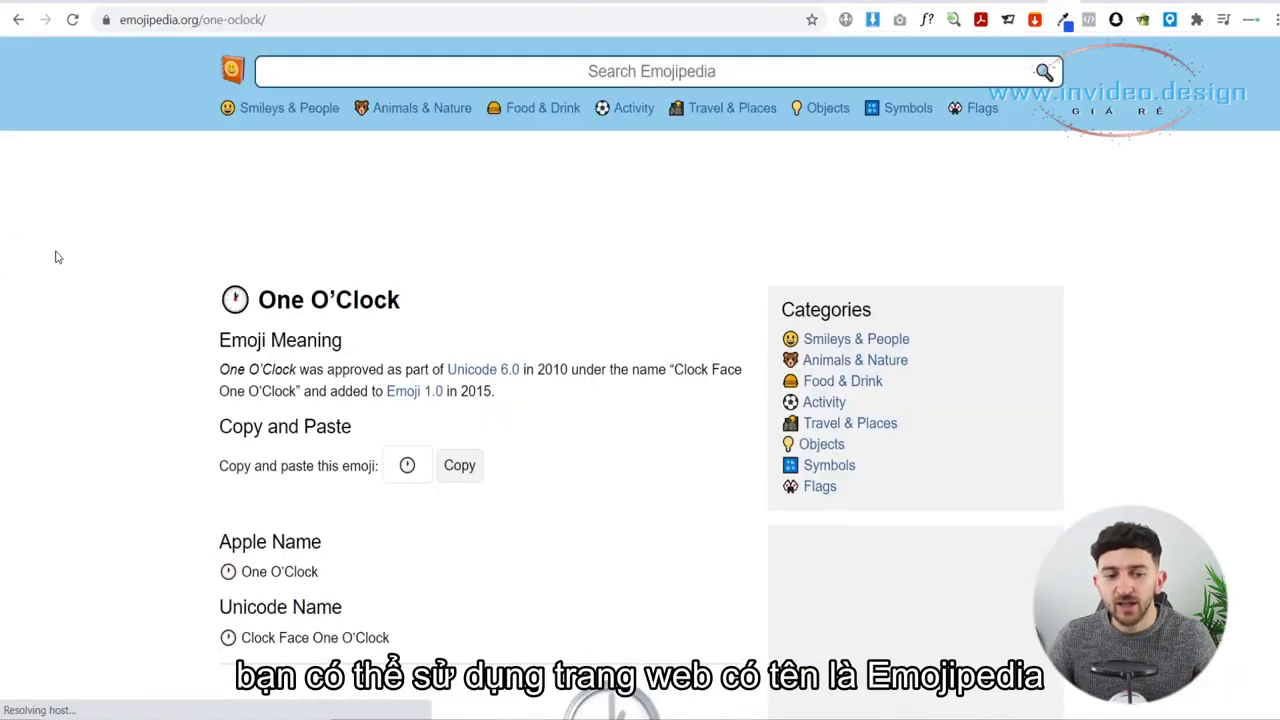
# View the One O'Clock emoji page on Emojipedia, return to Ads Manager, and review the ad copy and video in the feed preview.
pyautogui.scroll(-2, 580, 451)
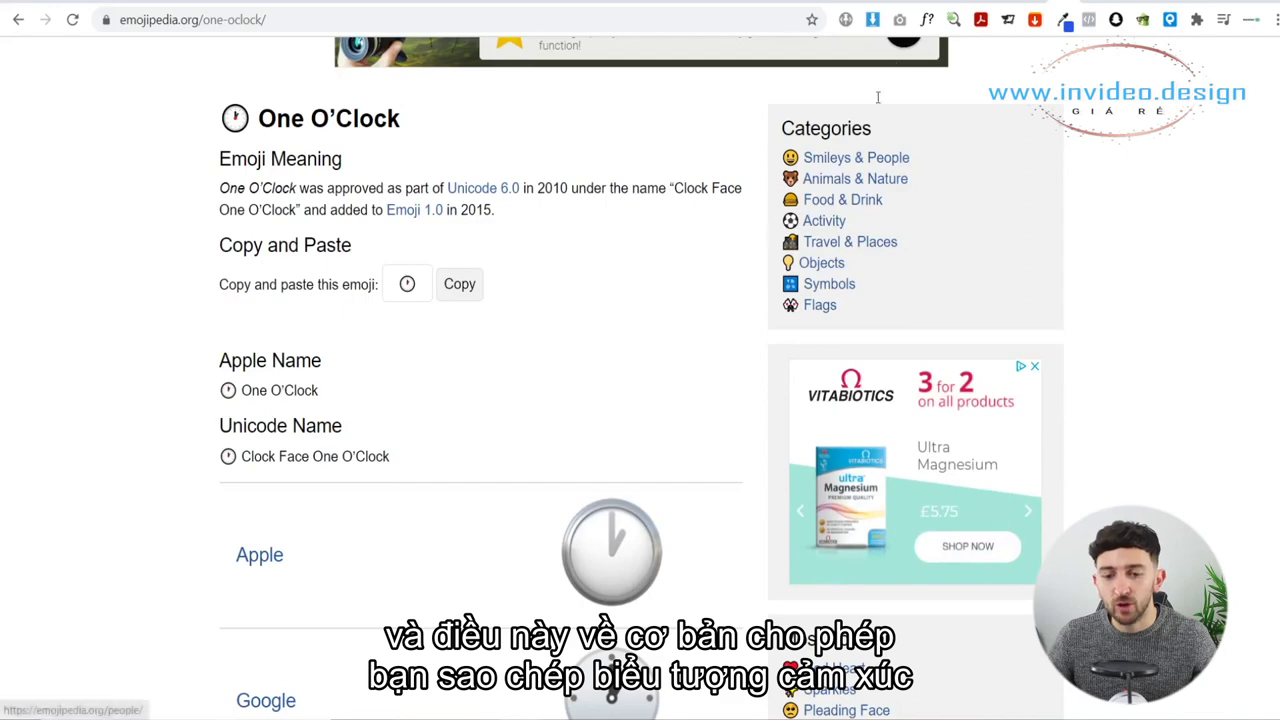
pyautogui.click(1060, 3)
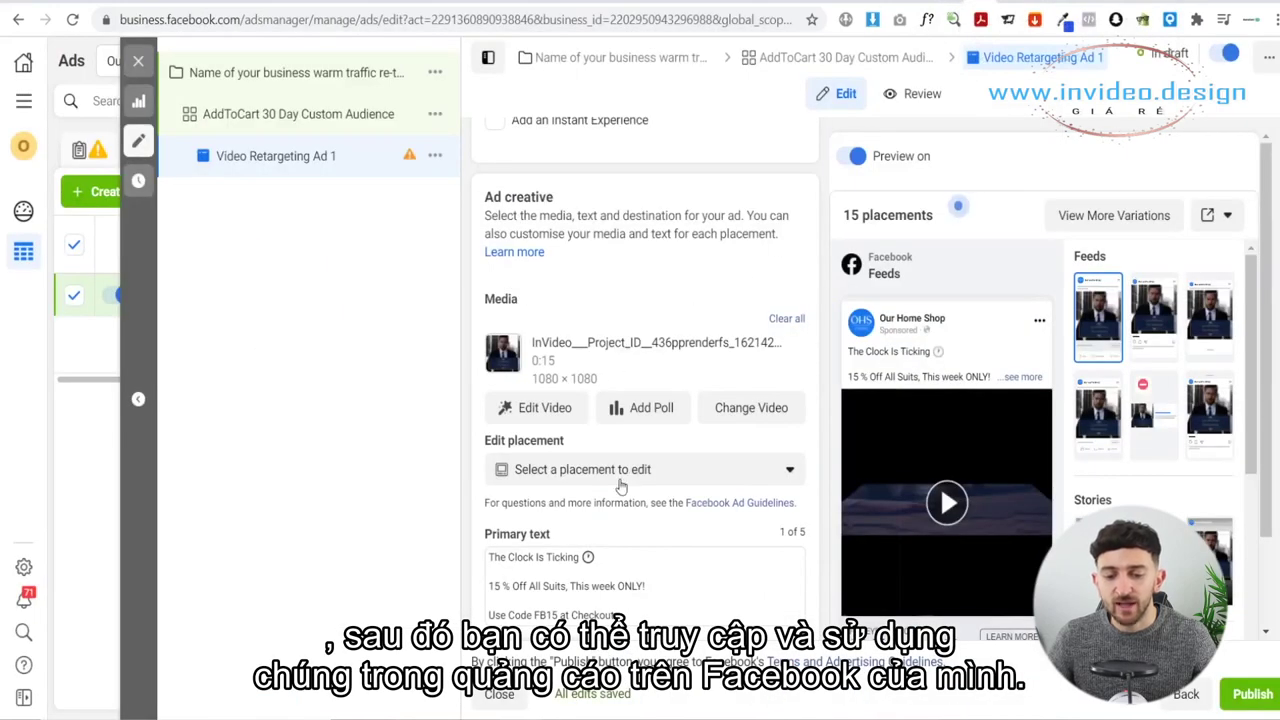
pyautogui.scroll(-2, 686, 500)
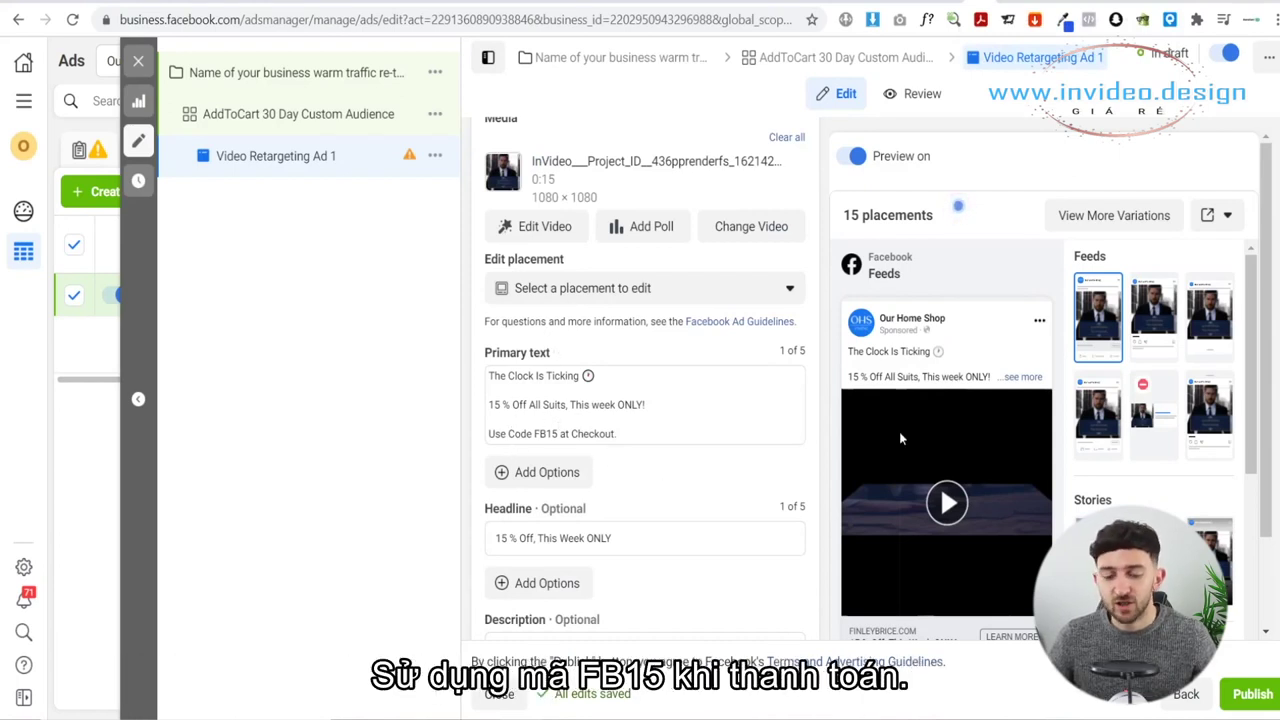
pyautogui.click(931, 512)
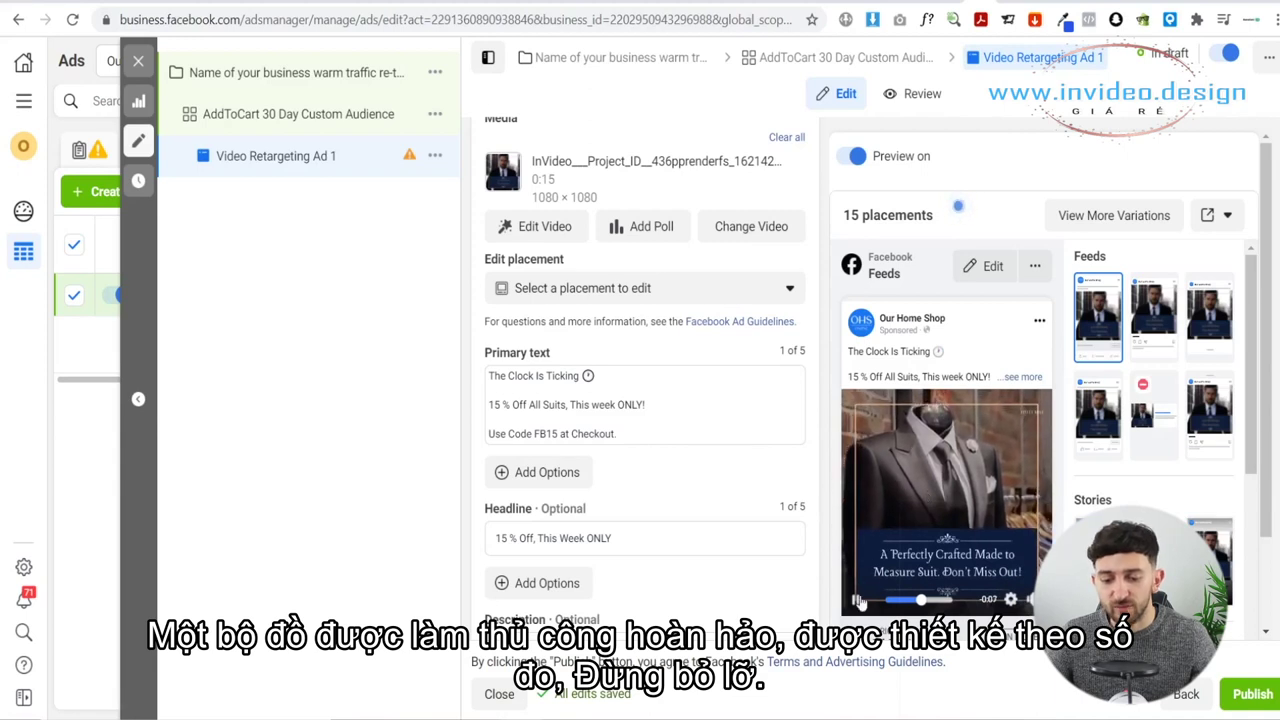
pyautogui.click(944, 600)
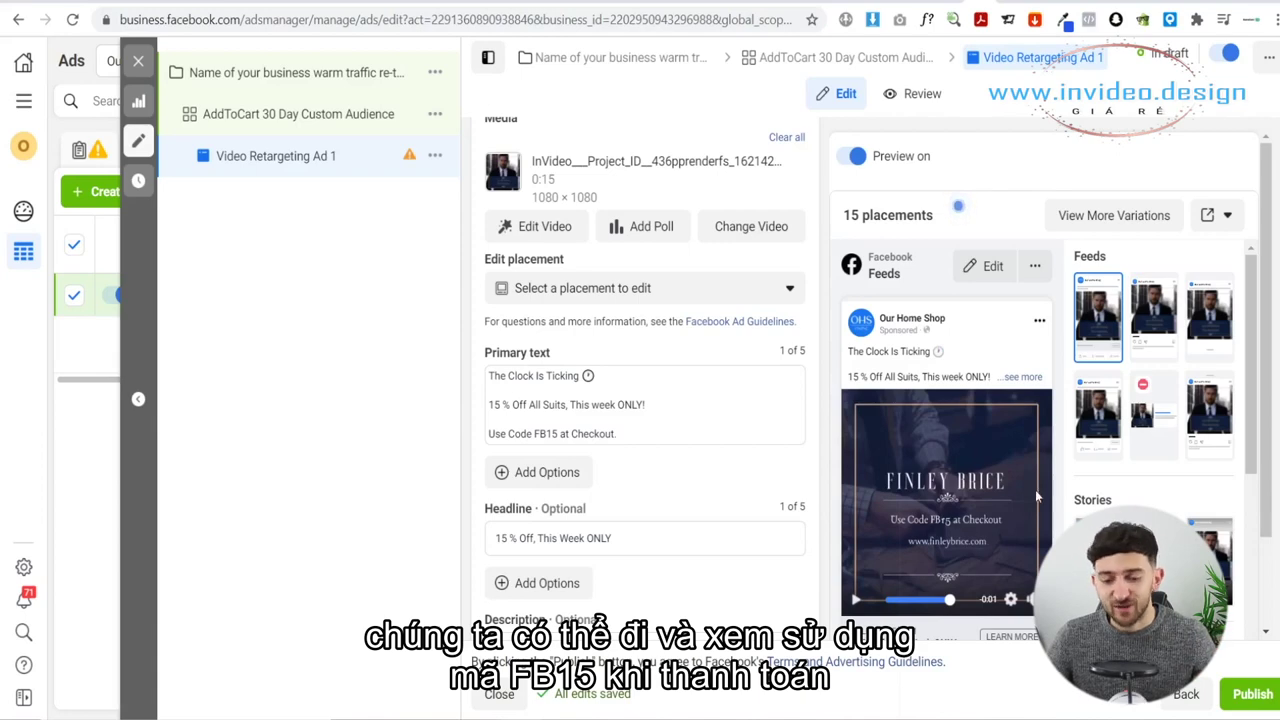
pyautogui.scroll(-1, 730, 414)
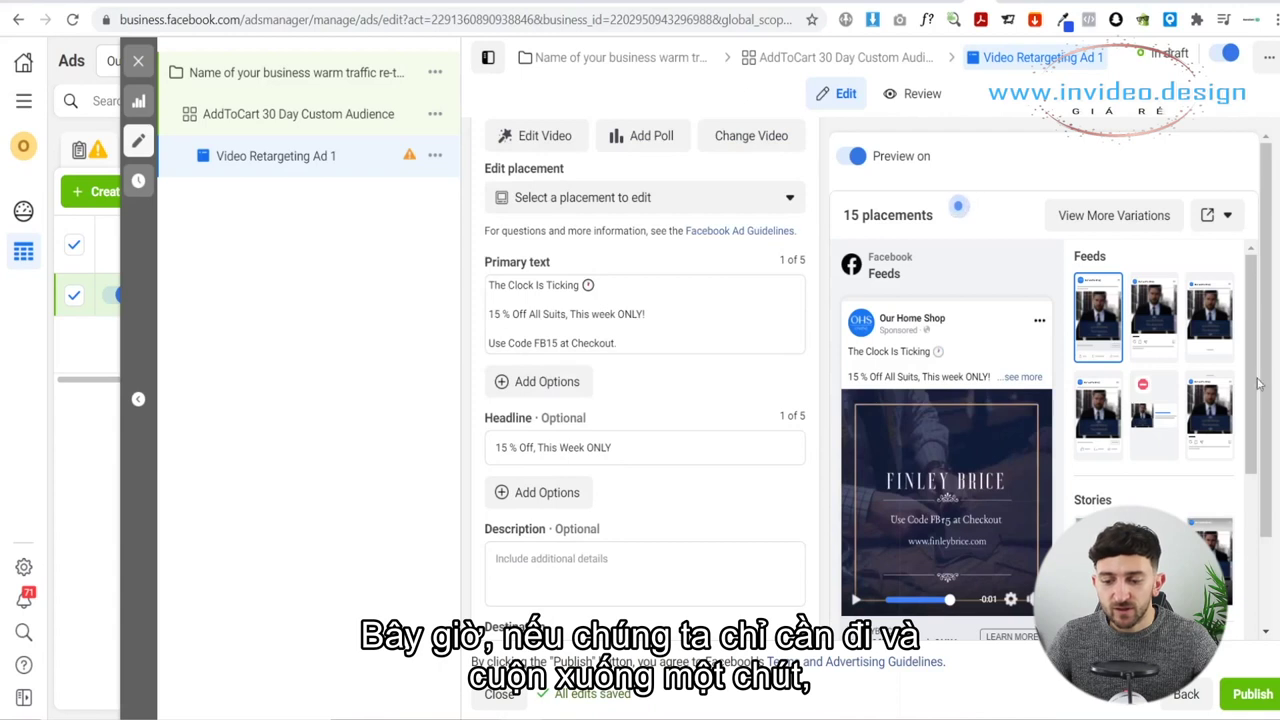
pyautogui.scroll(-1, 1262, 390)
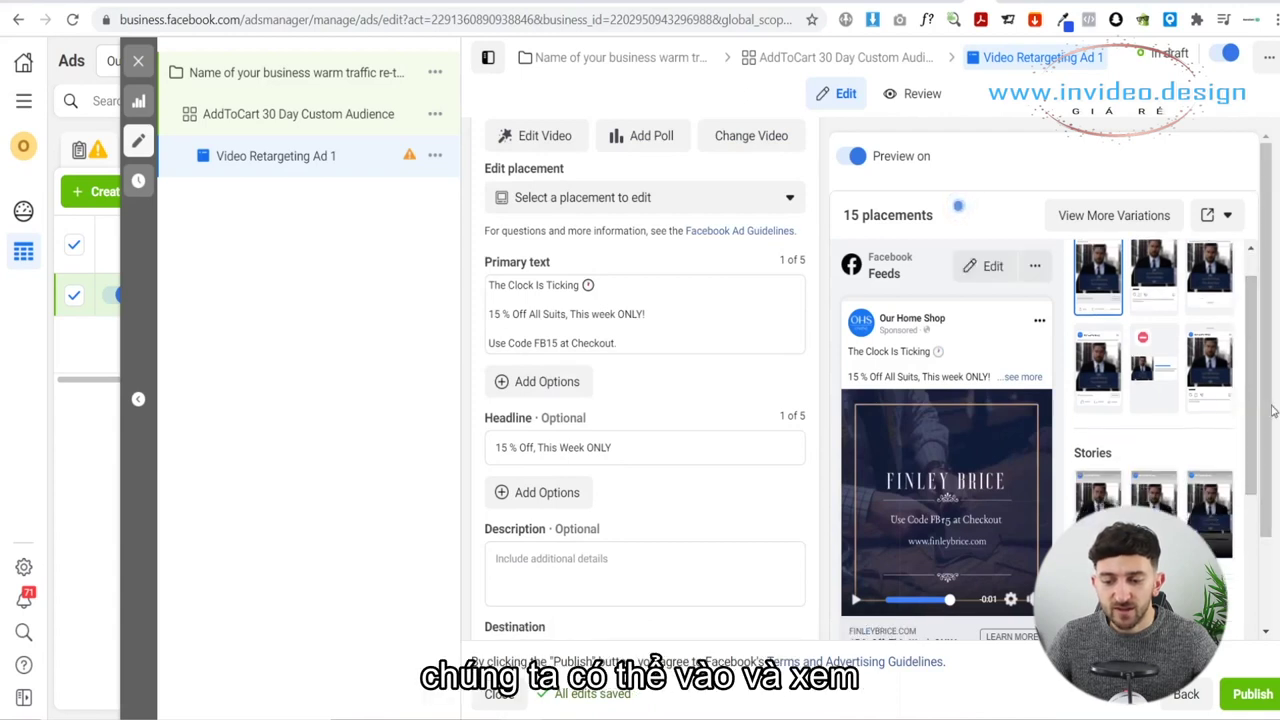
pyautogui.scroll(-1, 900, 520)
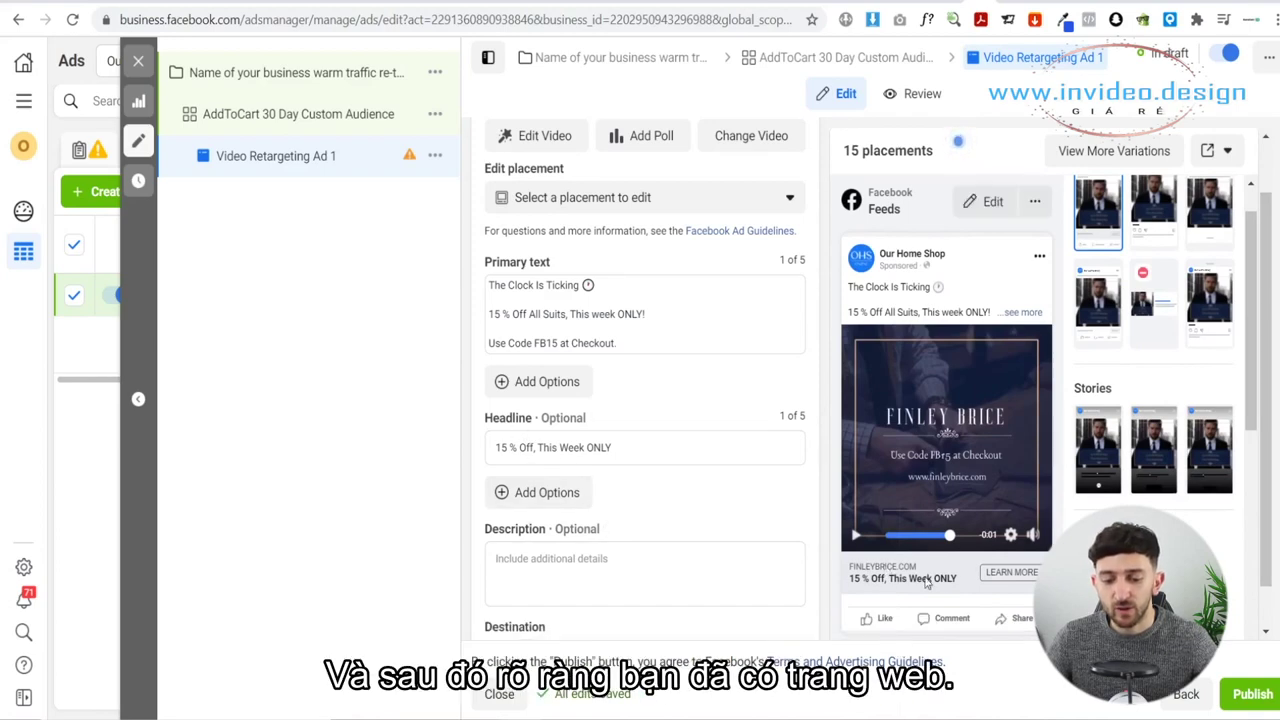
# Set the ad's call to action to Shop Now.
pyautogui.scroll(-2, 510, 455)
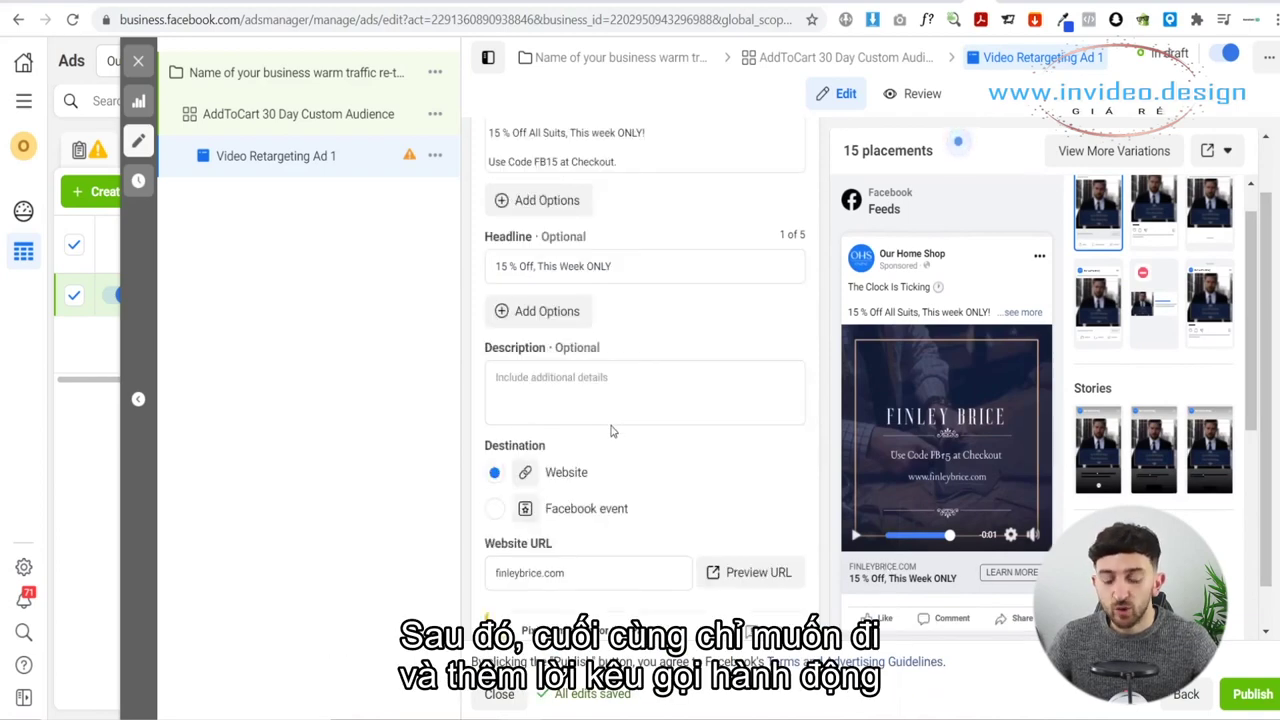
pyautogui.scroll(-3, 613, 427)
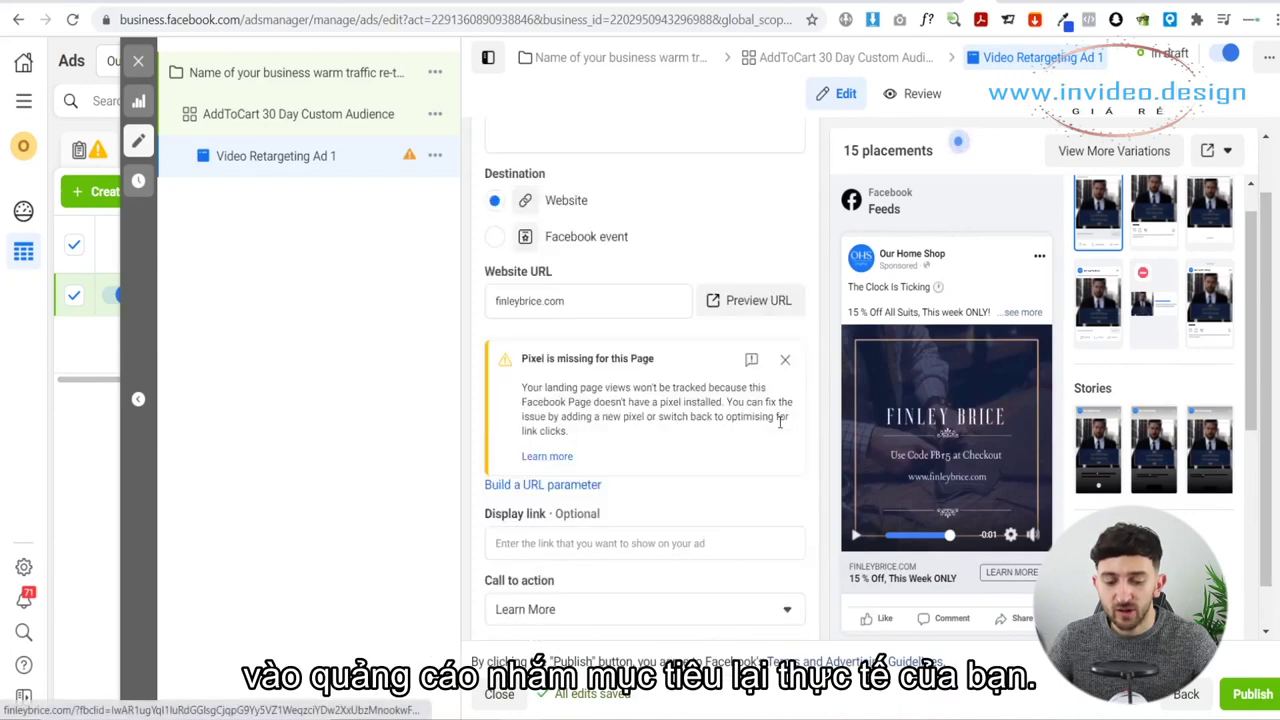
pyautogui.scroll(-3, 736, 457)
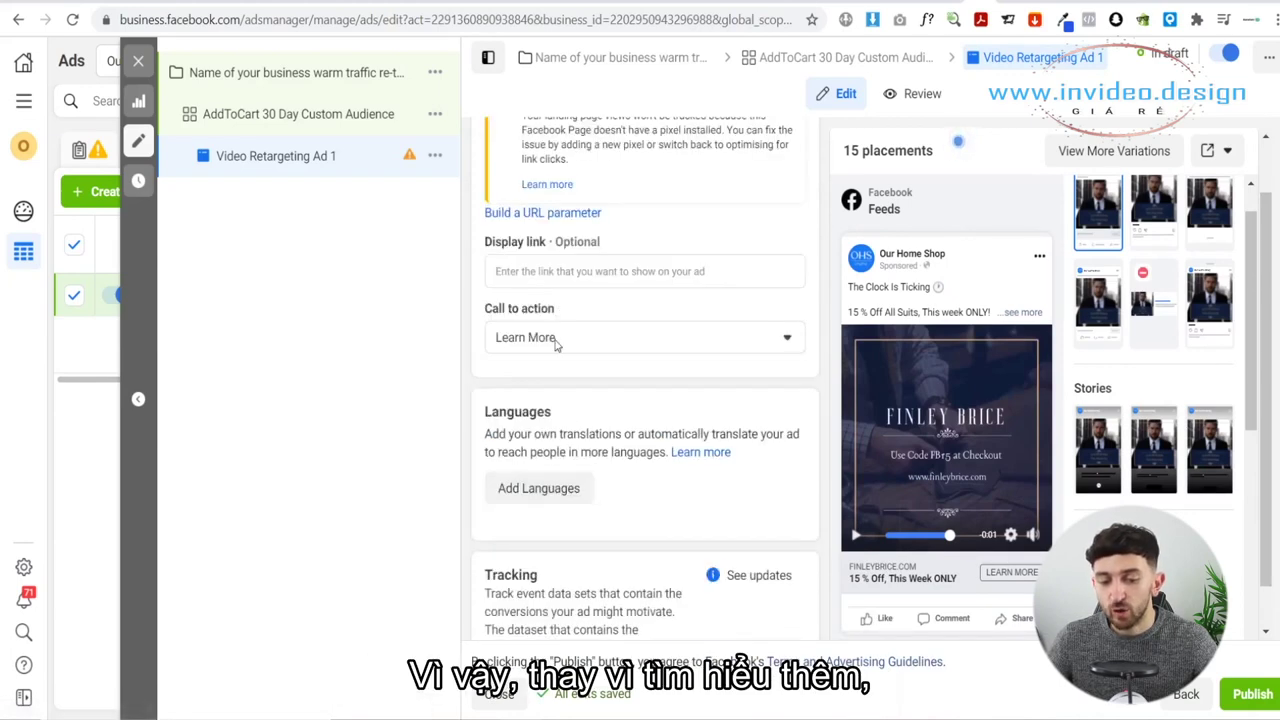
pyautogui.click(557, 340)
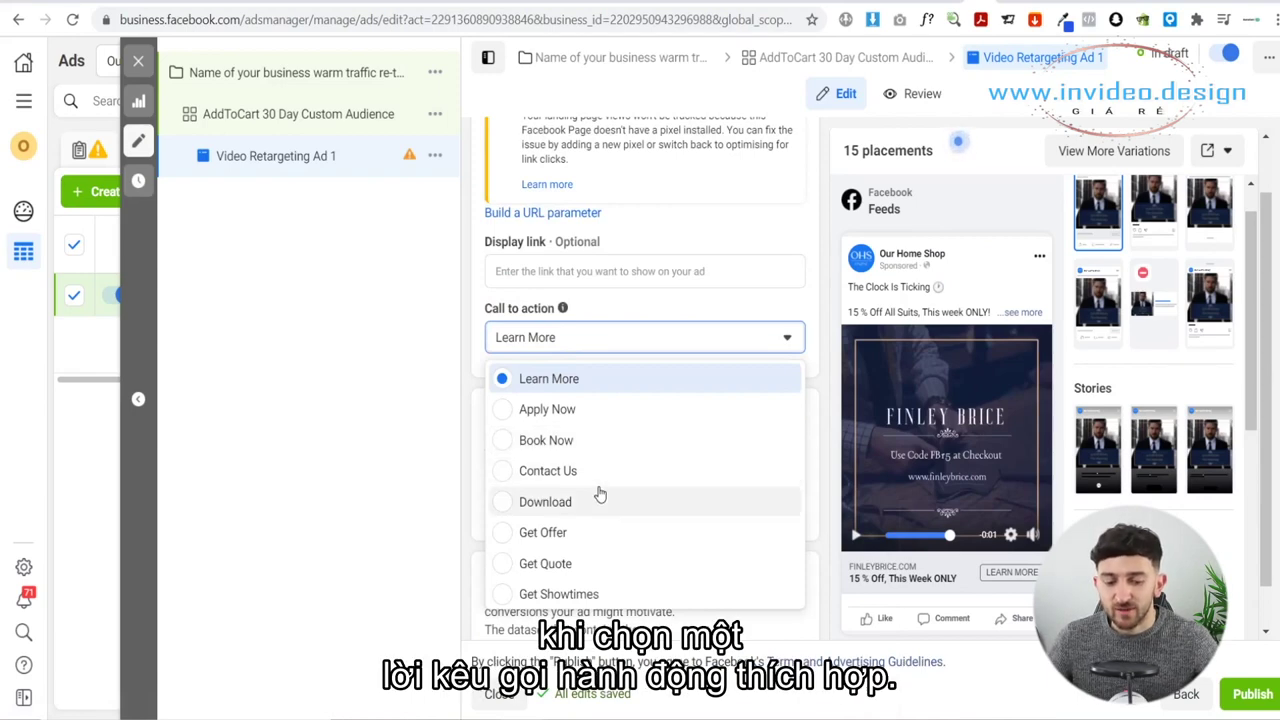
pyautogui.scroll(-1, 640, 480)
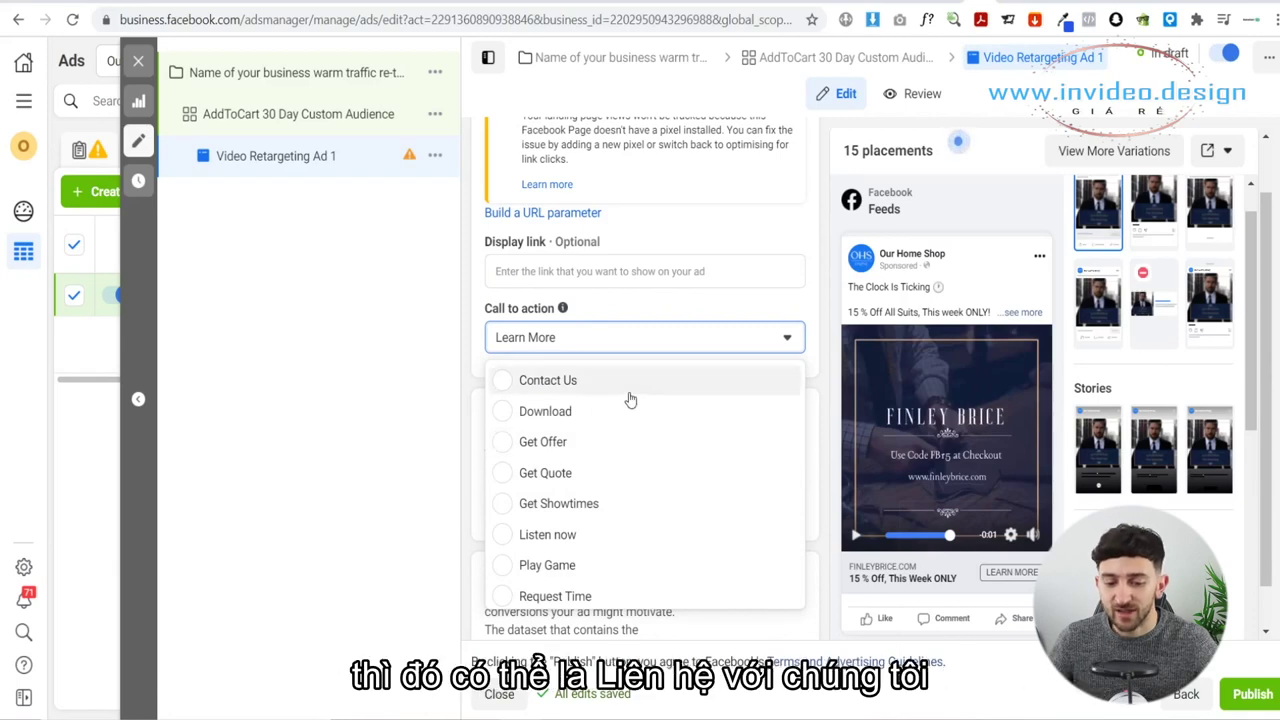
pyautogui.scroll(1, 637, 455)
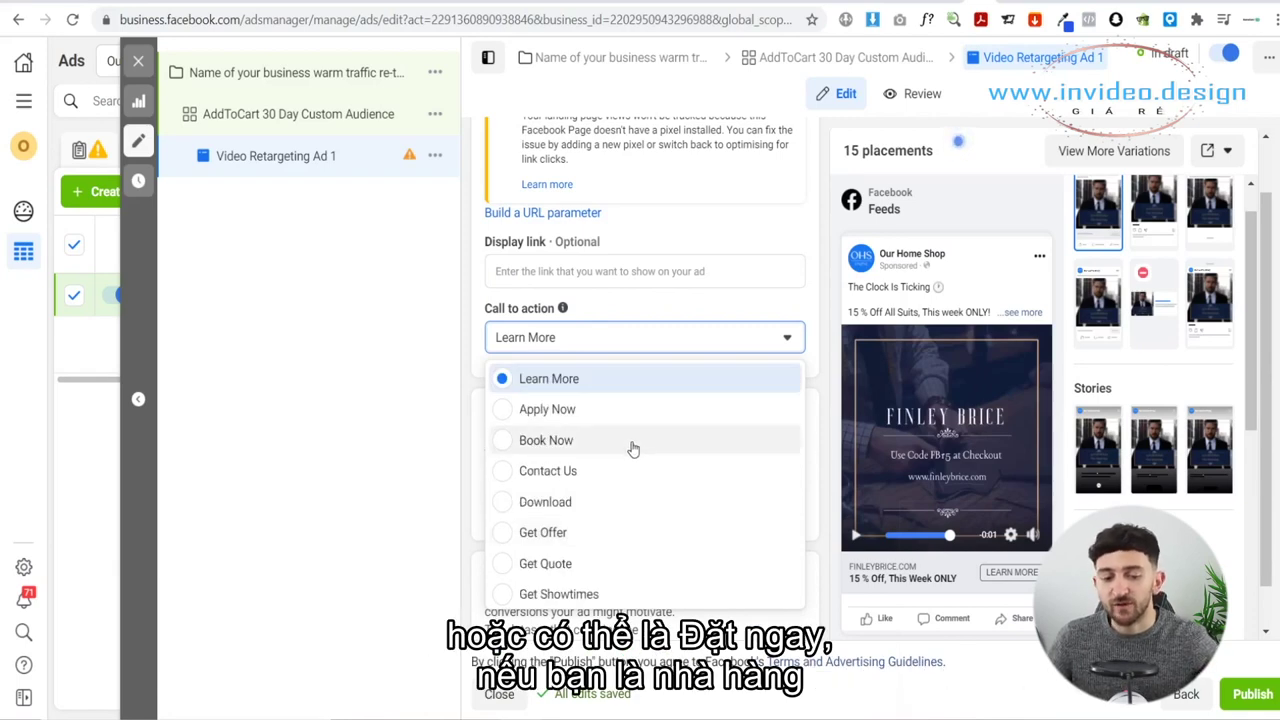
pyautogui.scroll(-4, 650, 490)
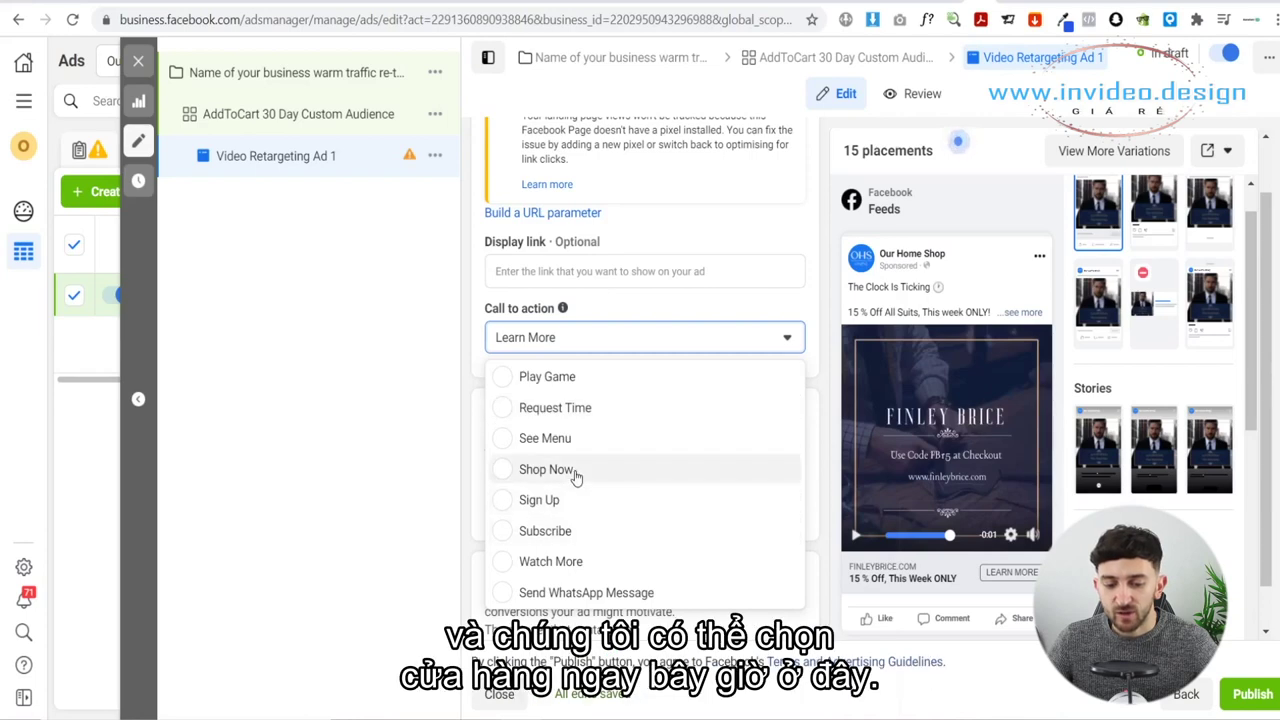
pyautogui.click(577, 472)
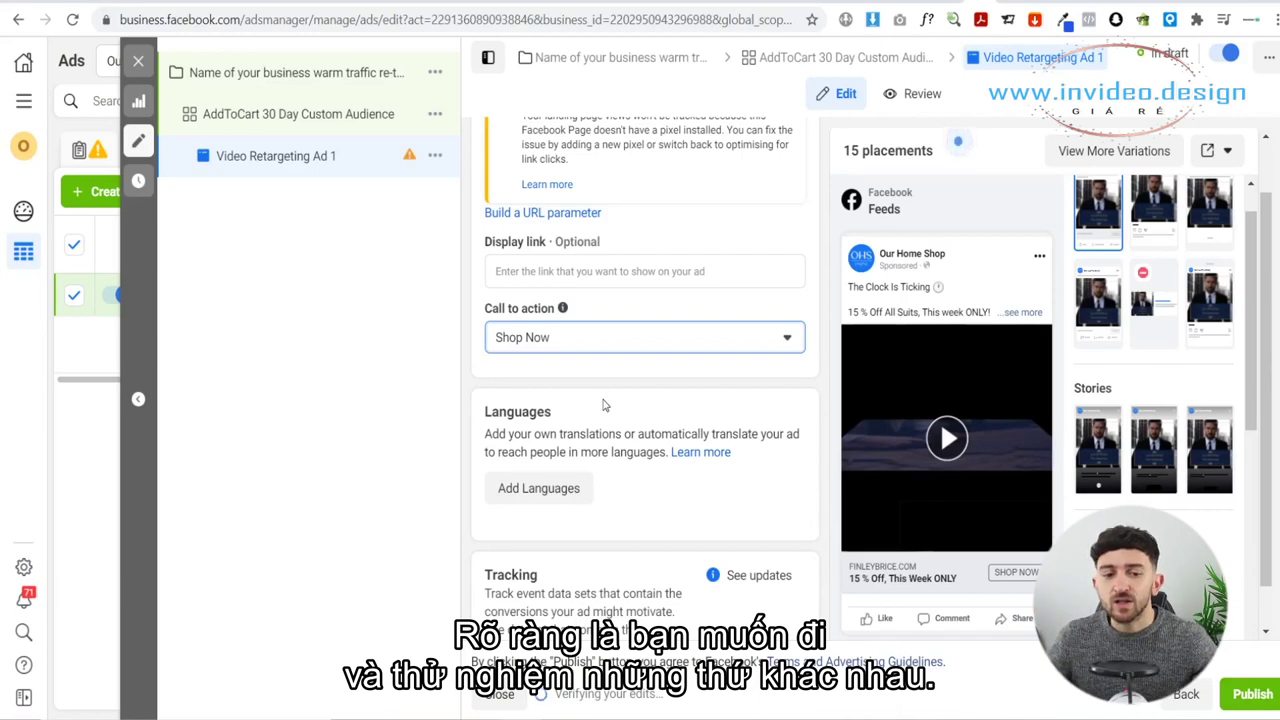
# Duplicate the AddToCart 30 Day Custom Audience ad set three times within the original campaign.
pyautogui.click(436, 117)
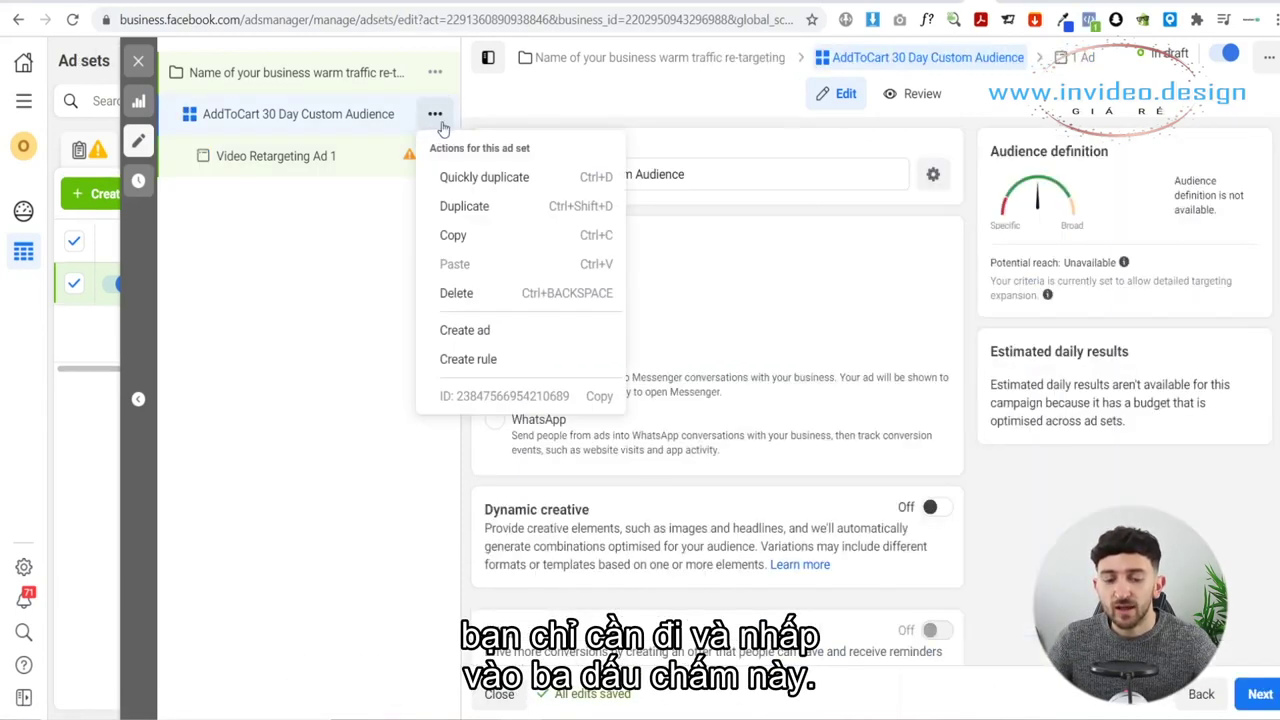
pyautogui.click(463, 208)
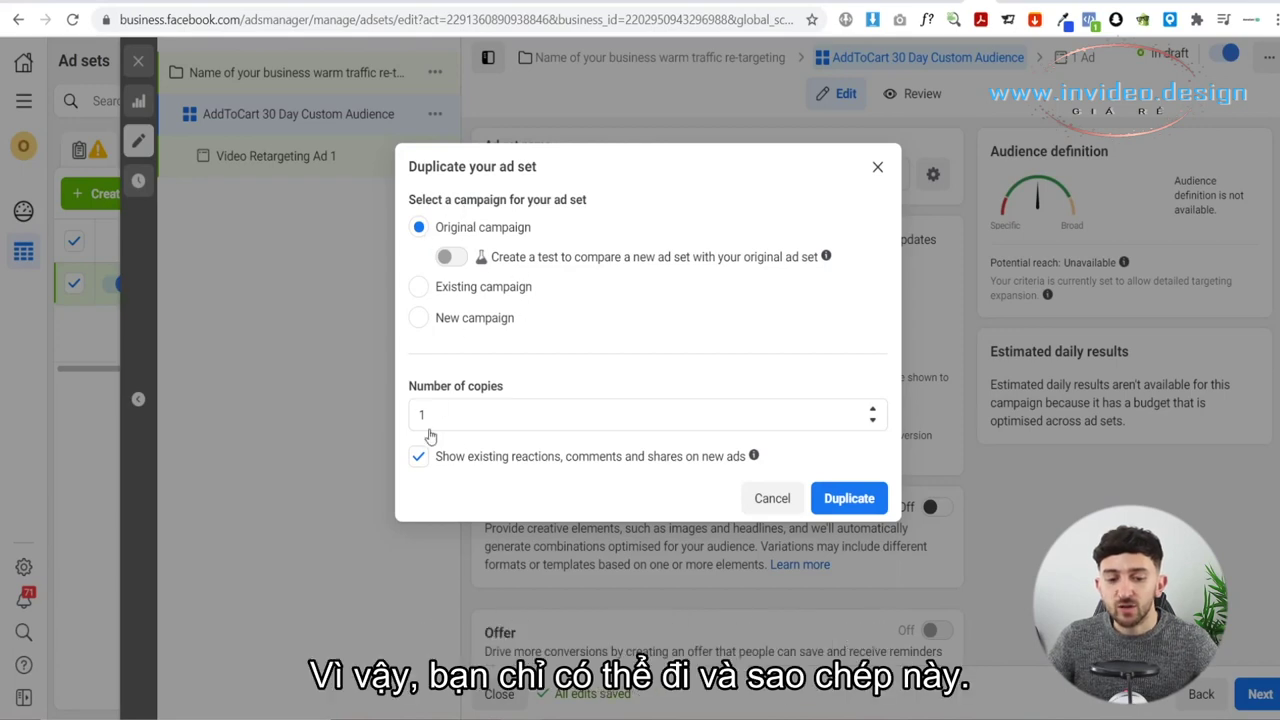
pyautogui.click(871, 409)
pyautogui.click(871, 409)
pyautogui.click(852, 499)
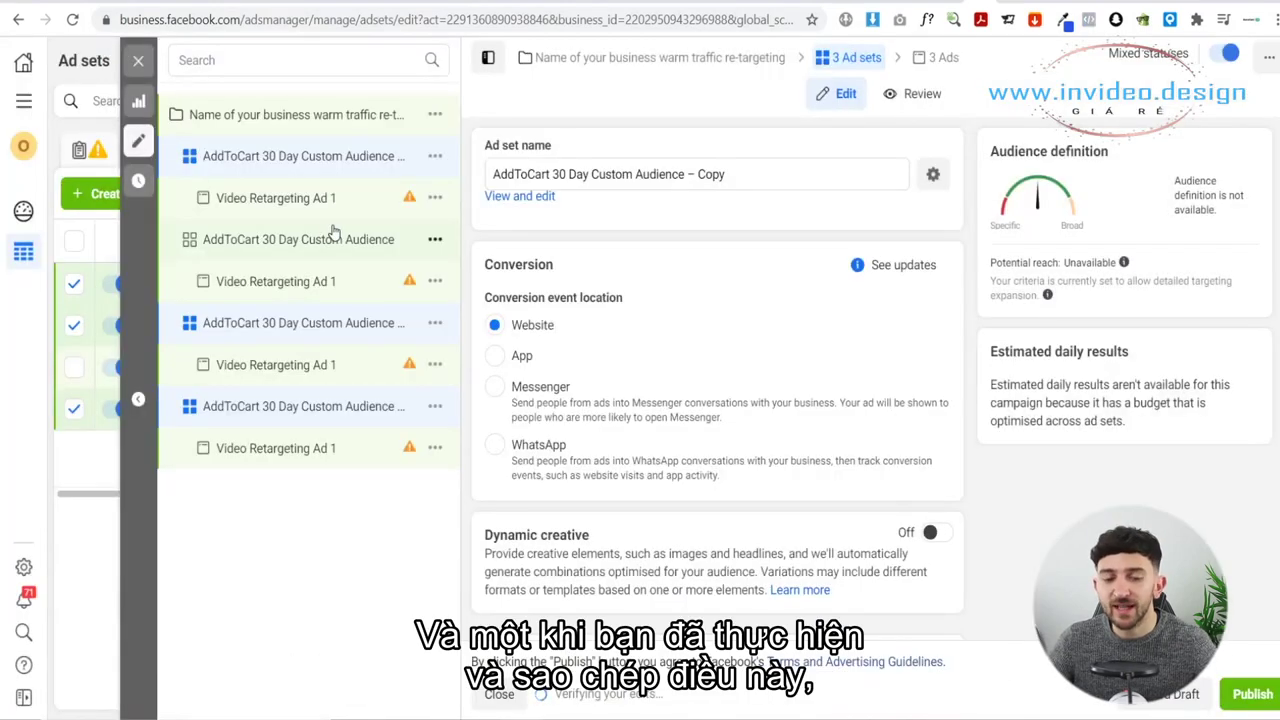
# Rename the duplicated ad sets "Videos Views 75 % Day Custom Audience".
pyautogui.click(751, 179)
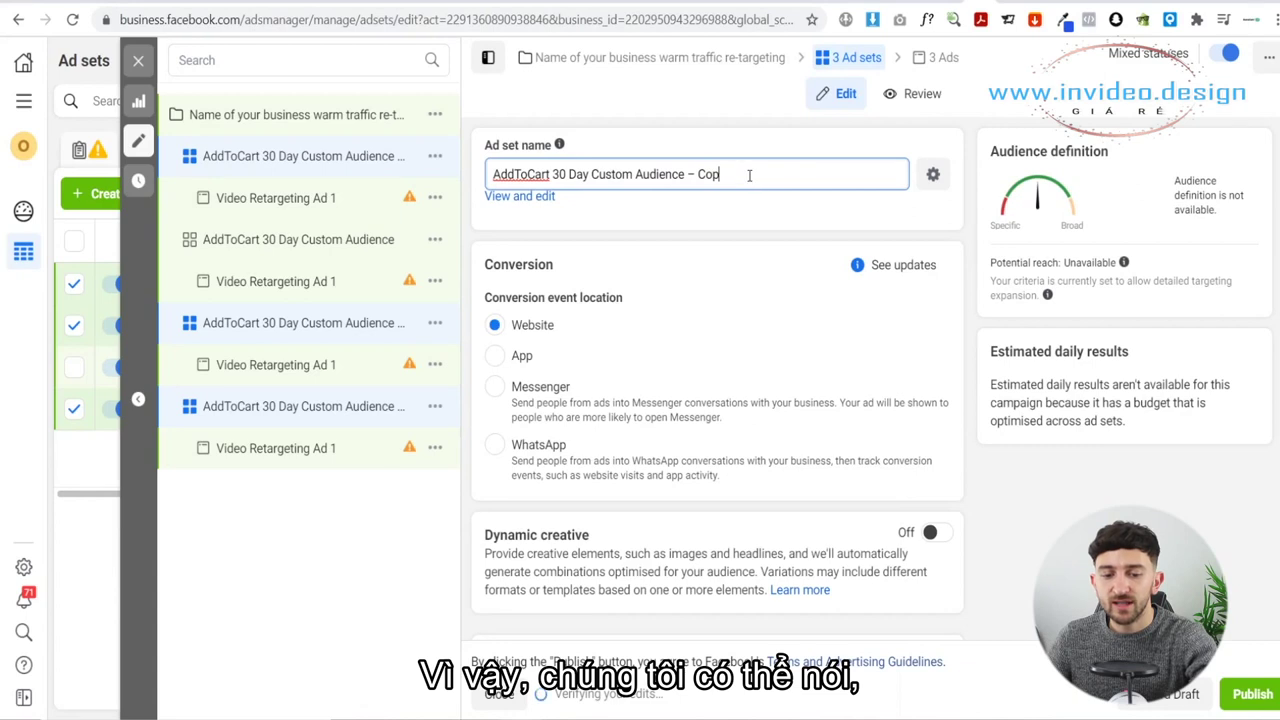
pyautogui.press('BackSpace')
pyautogui.press('BackSpace')
pyautogui.press('BackSpace')
pyautogui.doubleClick(518, 174)
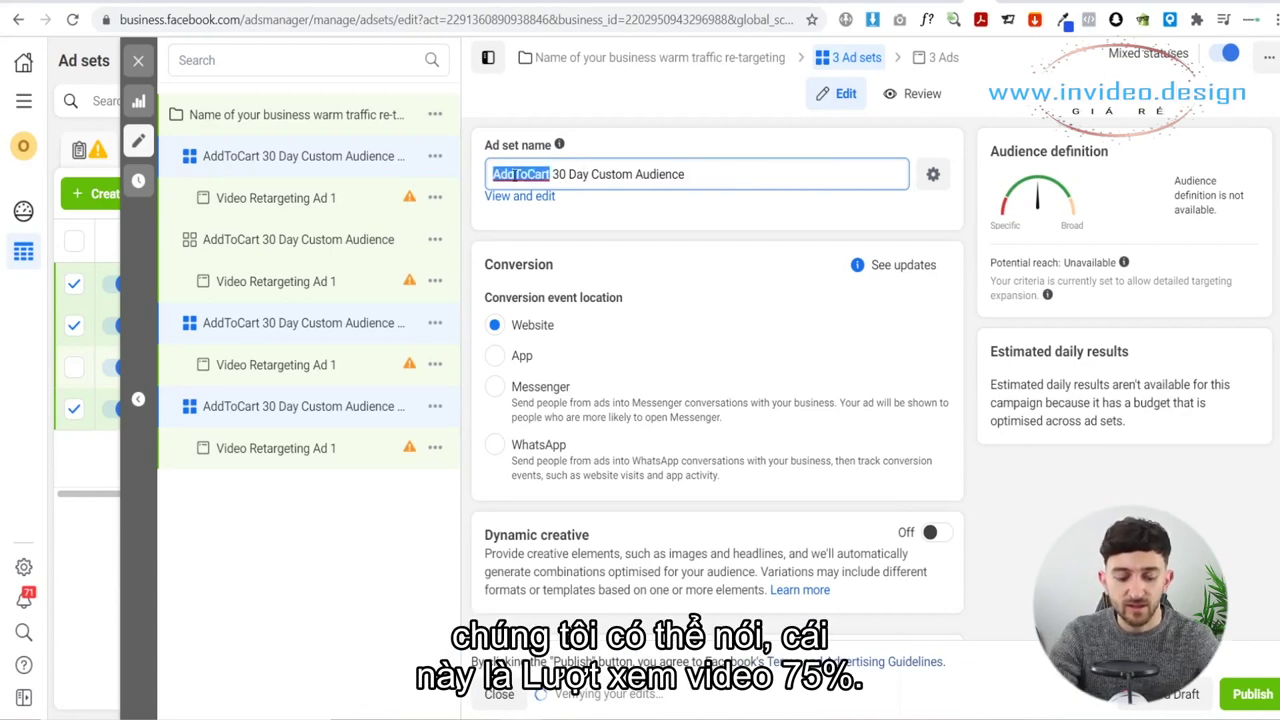
pyautogui.write('Videos Views 75 %')
pyautogui.press('Delete')
pyautogui.press('Delete')
pyautogui.press('Delete')
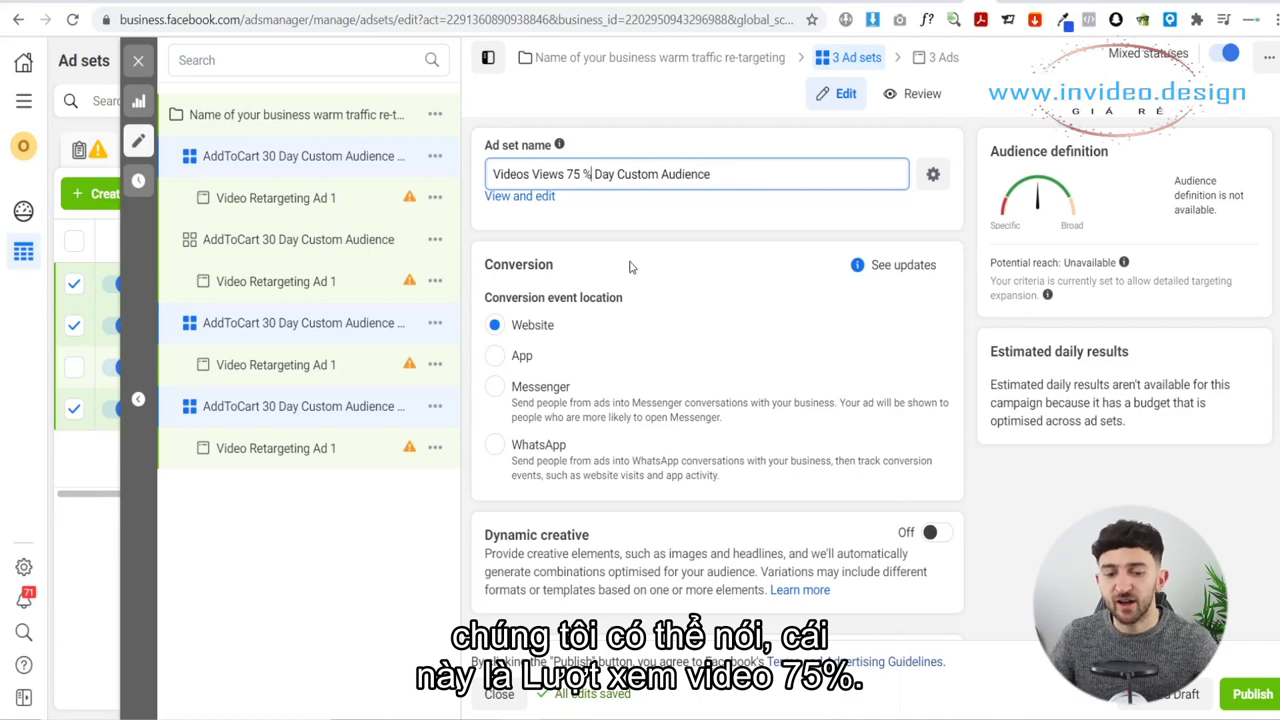
# Remove the Add to Cart + Initiate Checkout custom audience from the duplicated ad sets and display the existing audiences available for selection.
pyautogui.scroll(-10, 734, 366)
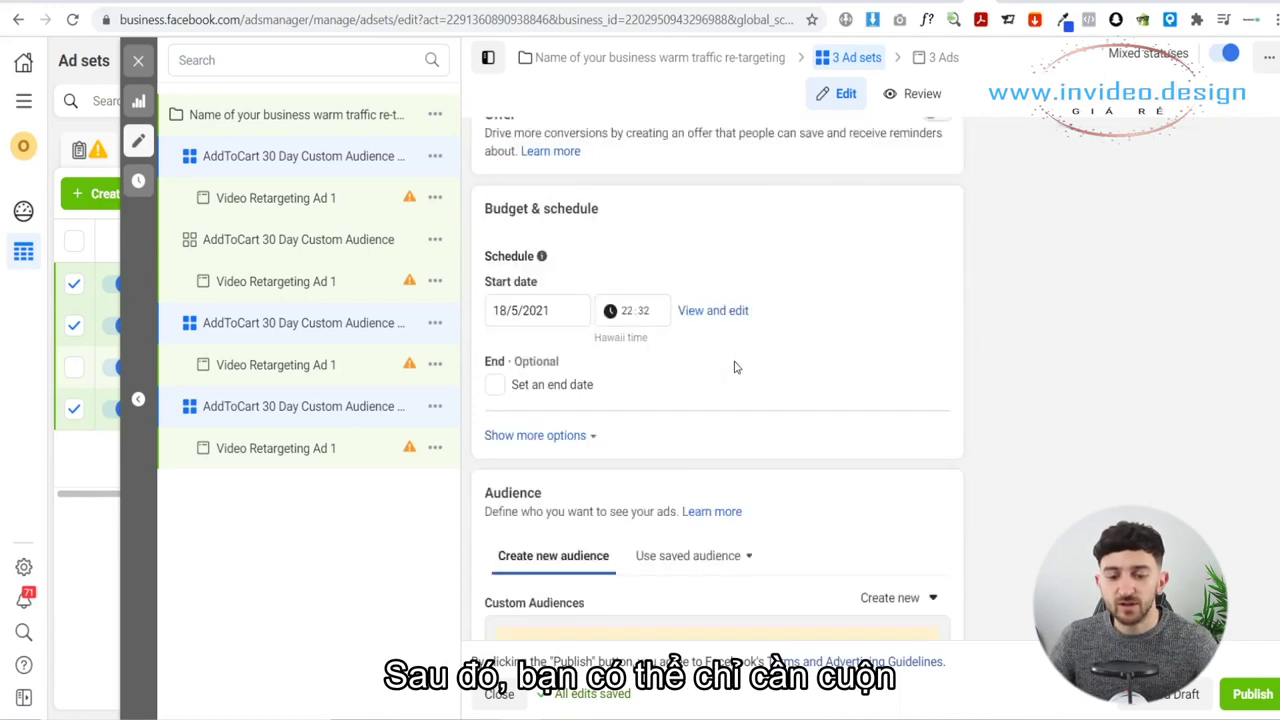
pyautogui.scroll(-2, 734, 366)
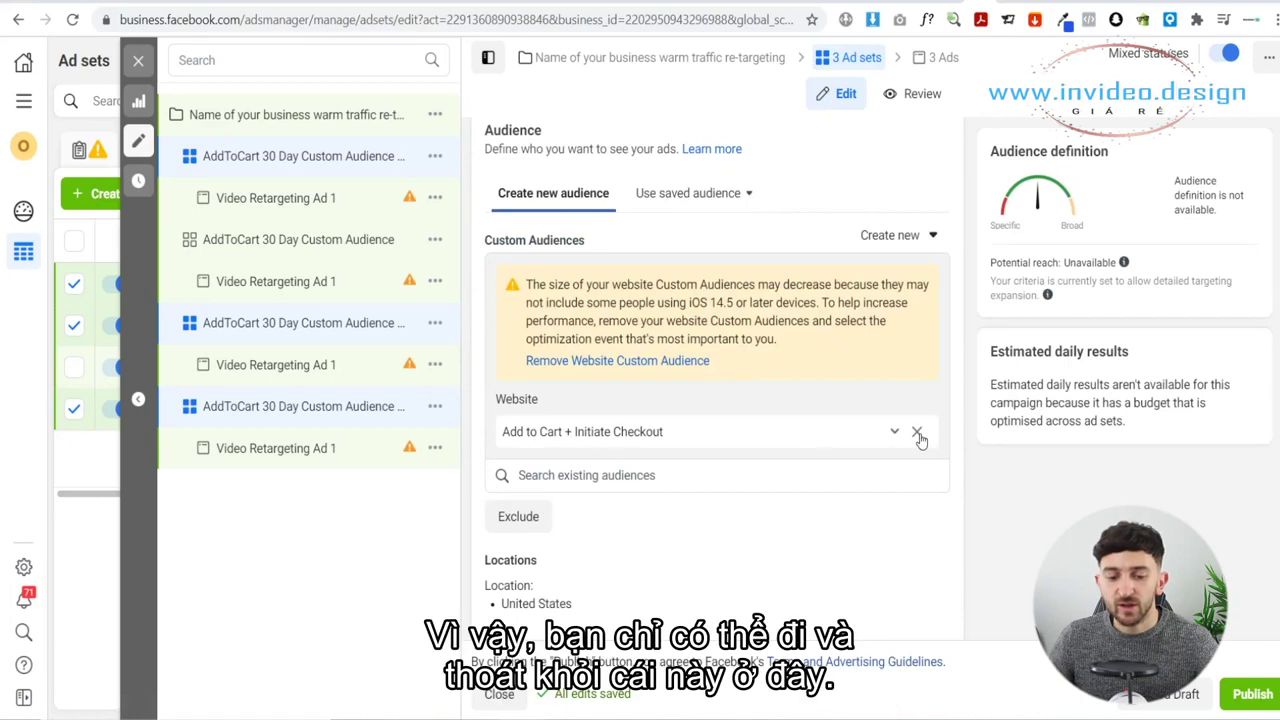
pyautogui.click(917, 432)
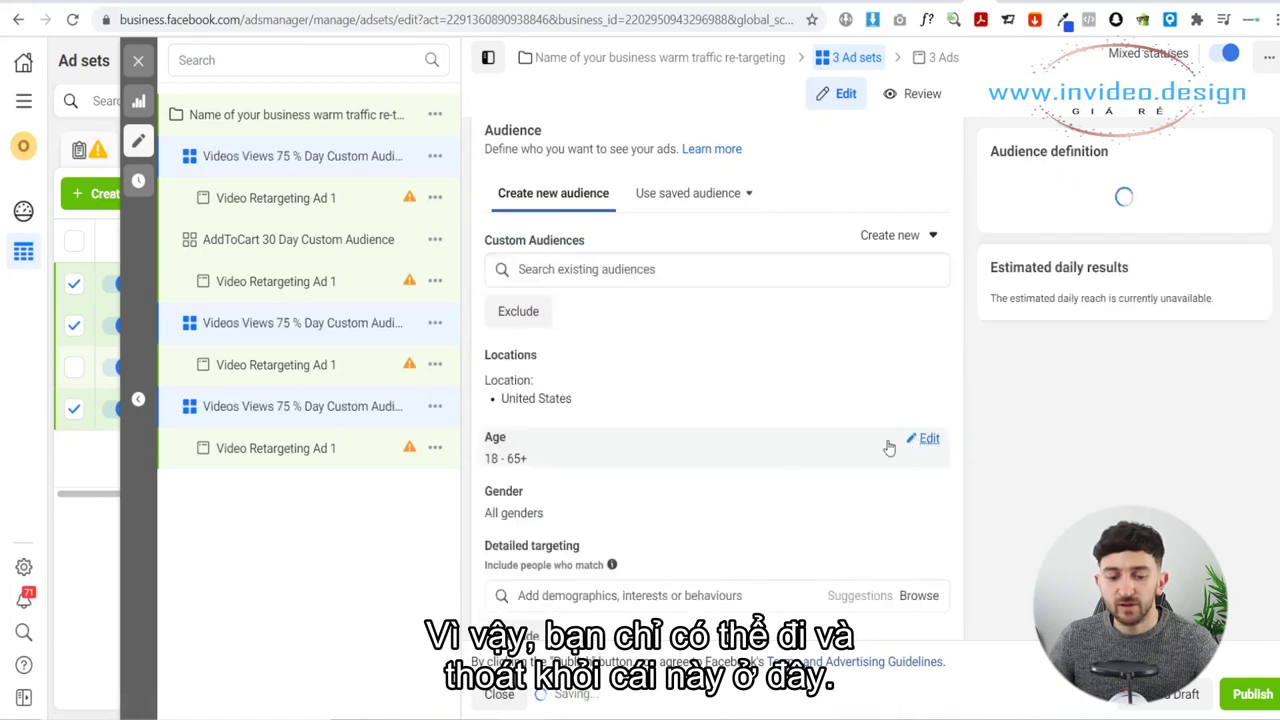
pyautogui.click(586, 272)
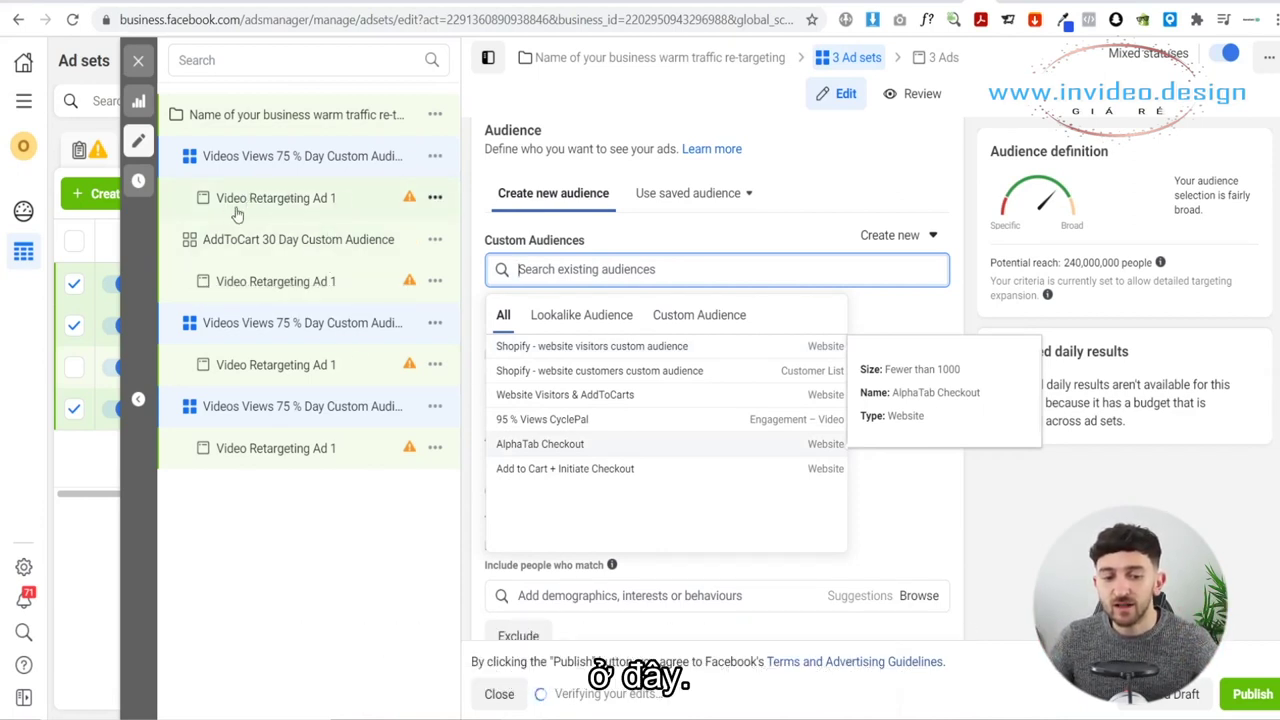
# Open the available actions for Video Retargeting Ad 1 in the first duplicated ad set.
pyautogui.click(435, 205)
pyautogui.click(435, 200)
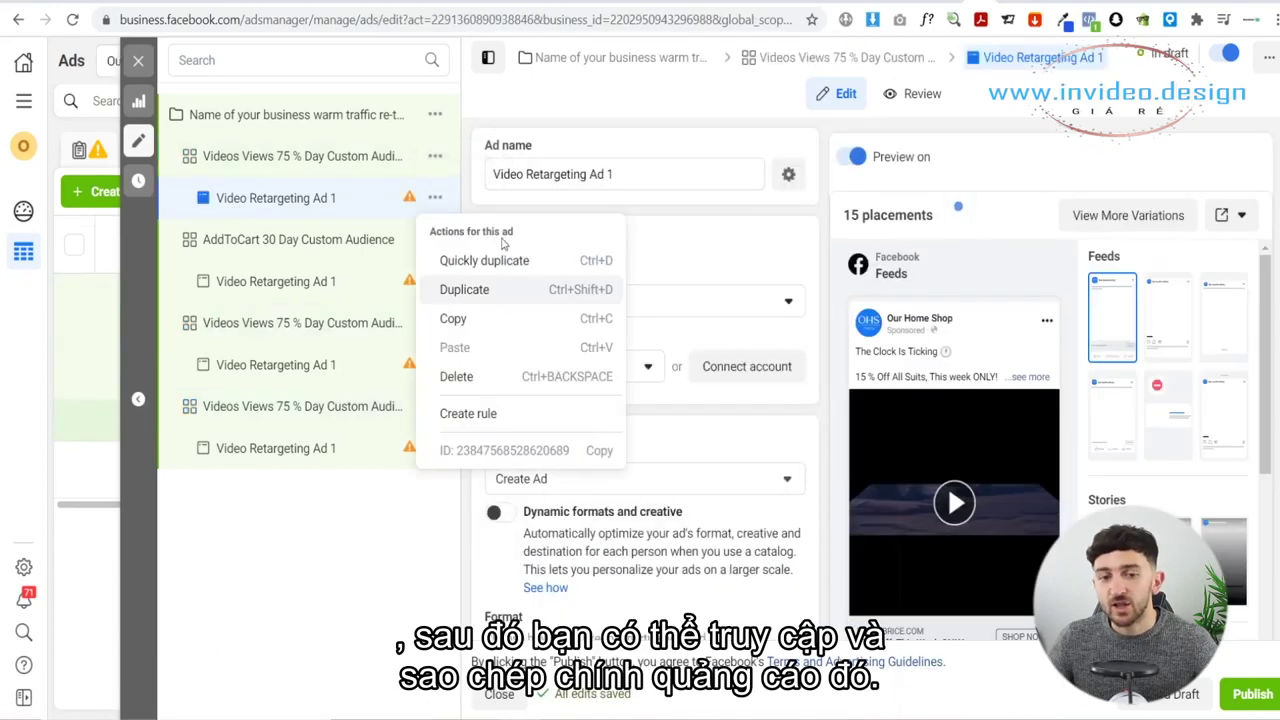